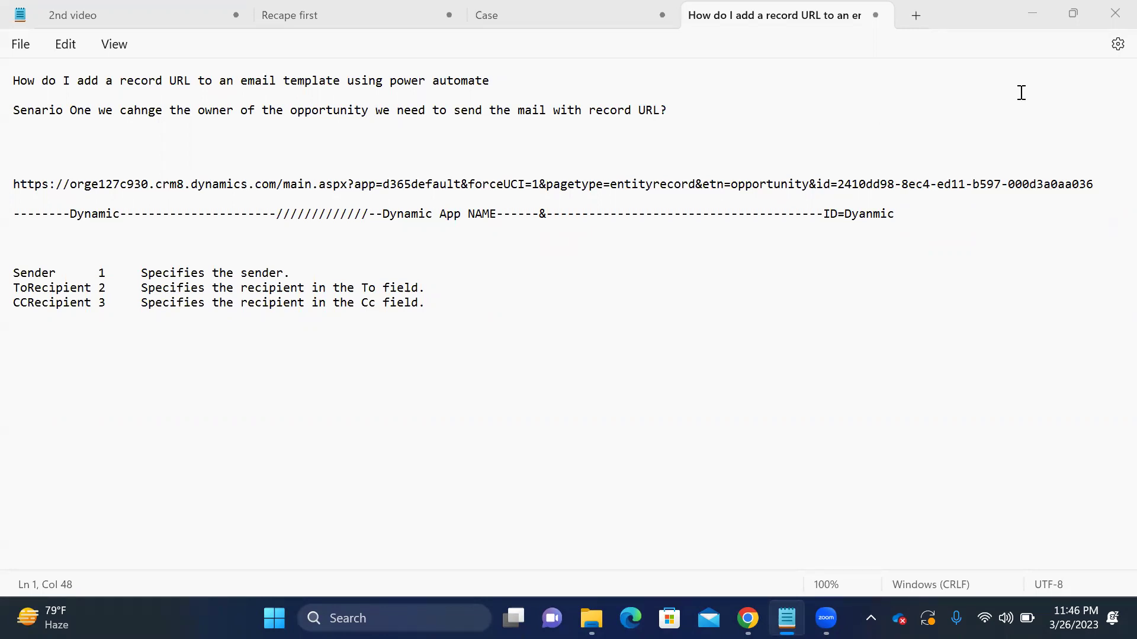
Examine the sample record URL in the notes, highlighting its organization part, app parameter and record ID
{"action": "left_click_drag", "start_coordinate": [67, 183], "coordinate": [152, 186]}
{"action": "left_click", "coordinate": [151, 186]}
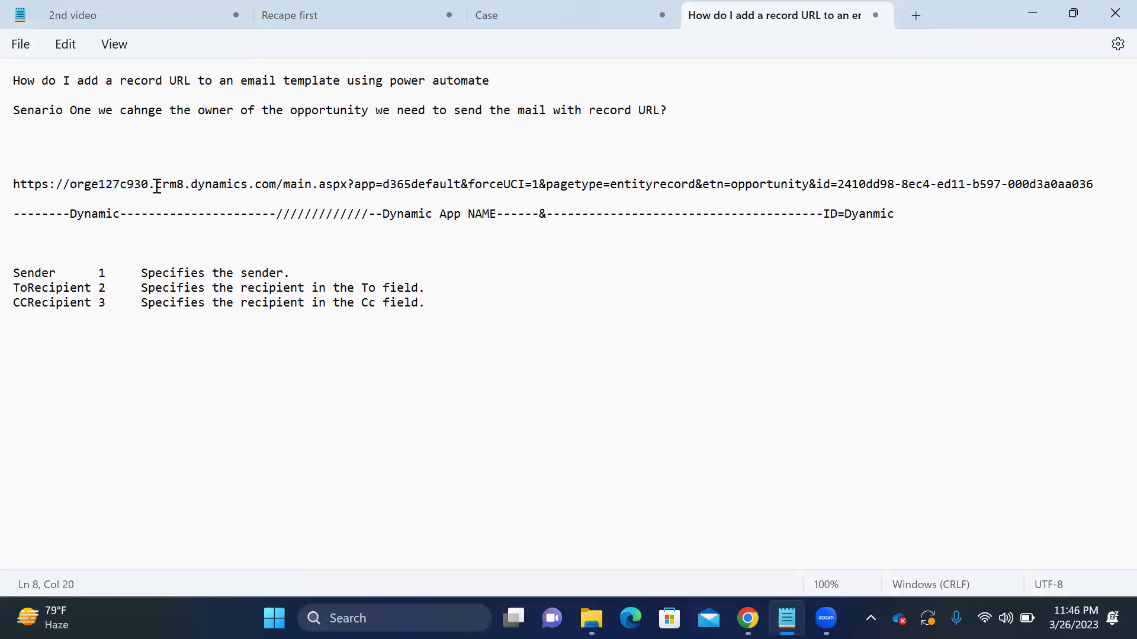
{"action": "double_click", "coordinate": [157, 186]}
{"action": "left_click_drag", "start_coordinate": [355, 185], "coordinate": [532, 186]}
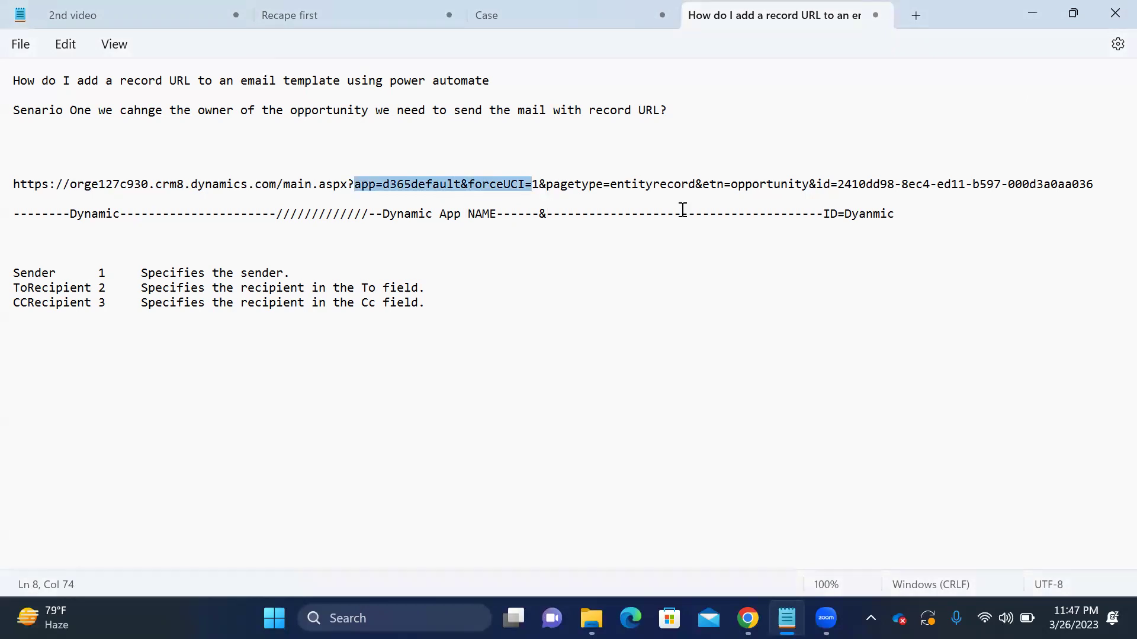
{"action": "left_click_drag", "start_coordinate": [837, 184], "coordinate": [1095, 185]}
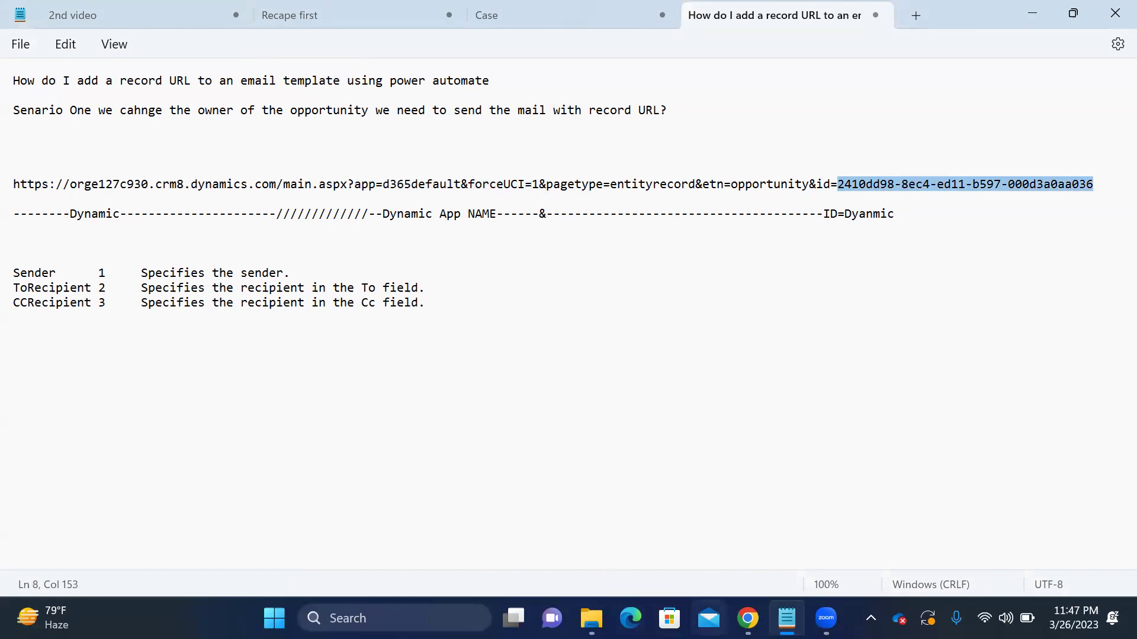
Switch to Power Automate and open the flow "Send Mail On Change Of Opportunity Owner Change" for editing
{"action": "mouse_move", "coordinate": [747, 618]}
{"action": "left_click", "coordinate": [601, 530]}
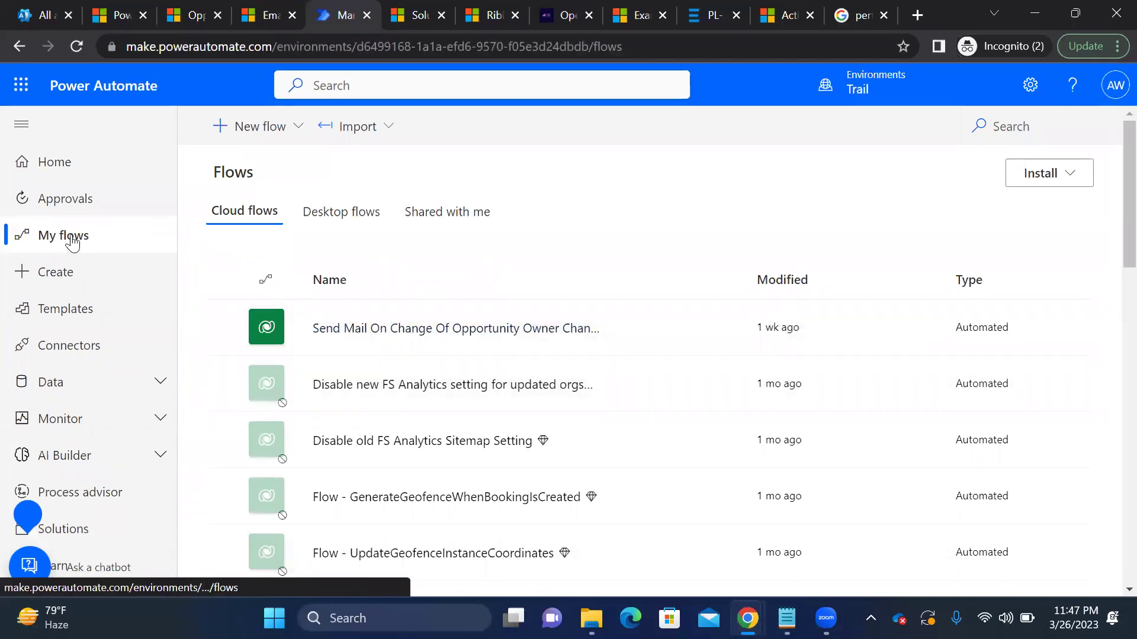
{"action": "left_click", "coordinate": [288, 126]}
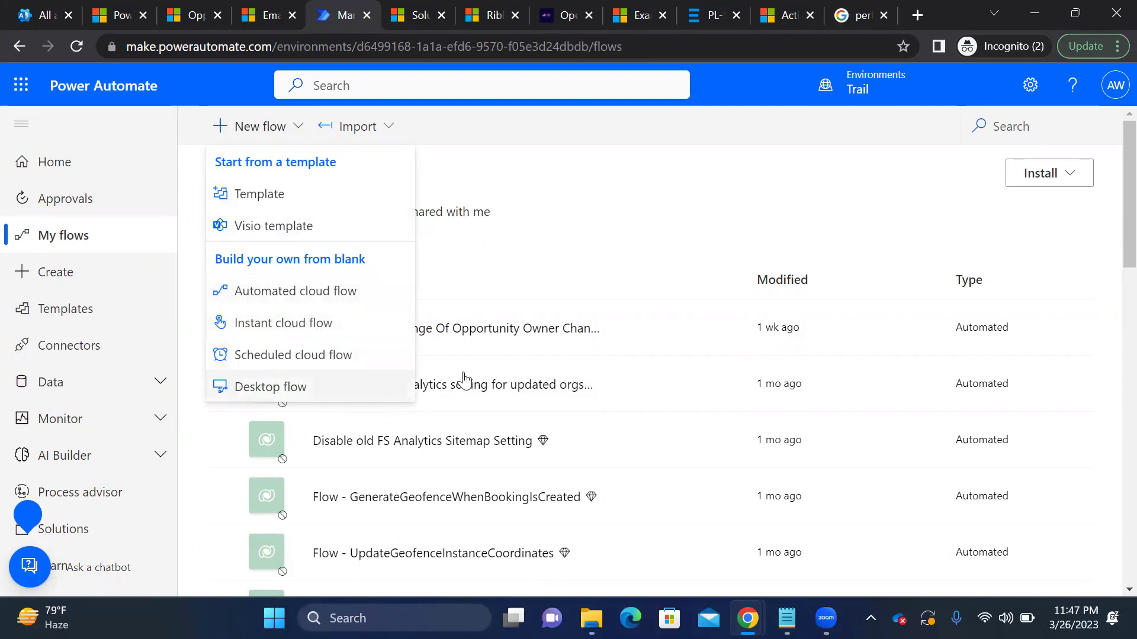
{"action": "left_click", "coordinate": [483, 335]}
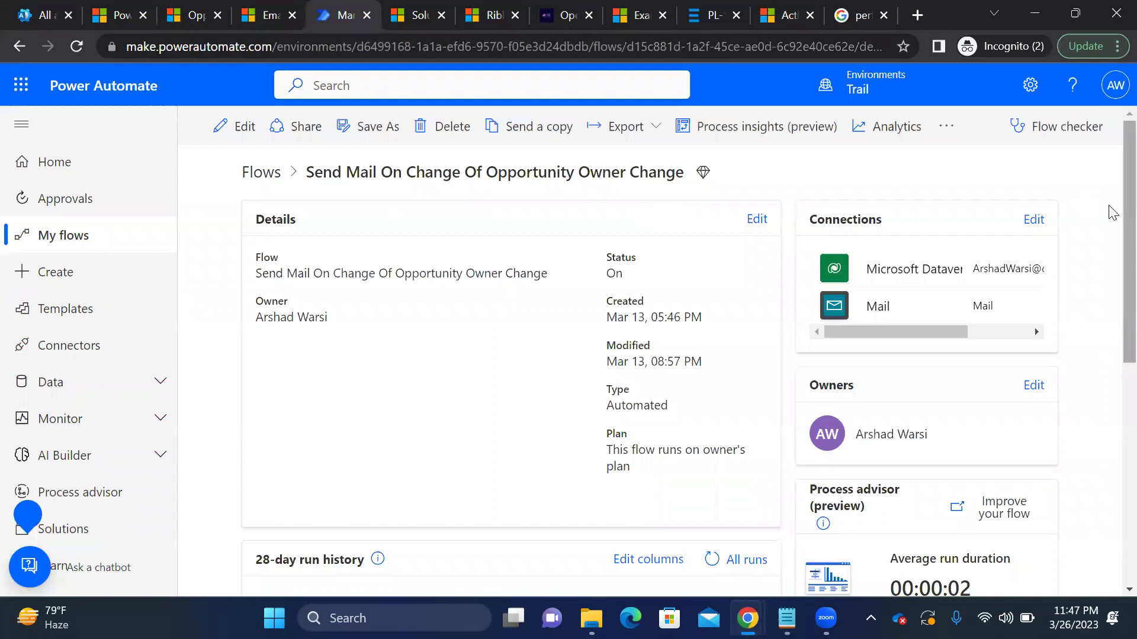
{"action": "left_click", "coordinate": [234, 127]}
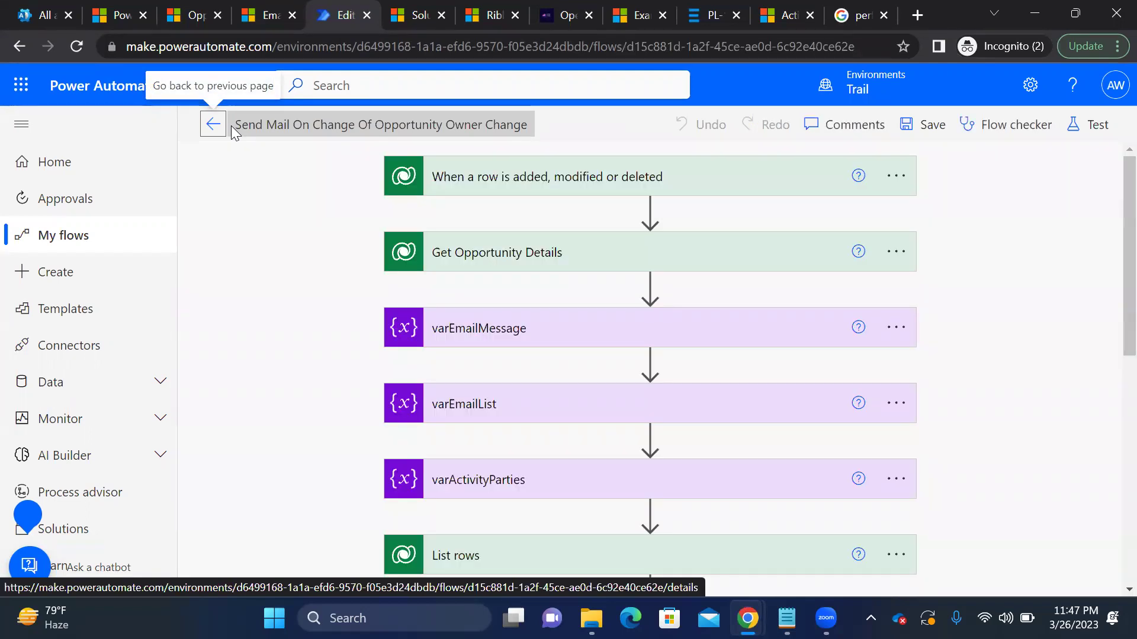
Review the settings of the "When a row is added, modified or deleted" trigger, including its advanced options
{"action": "left_click", "coordinate": [527, 182]}
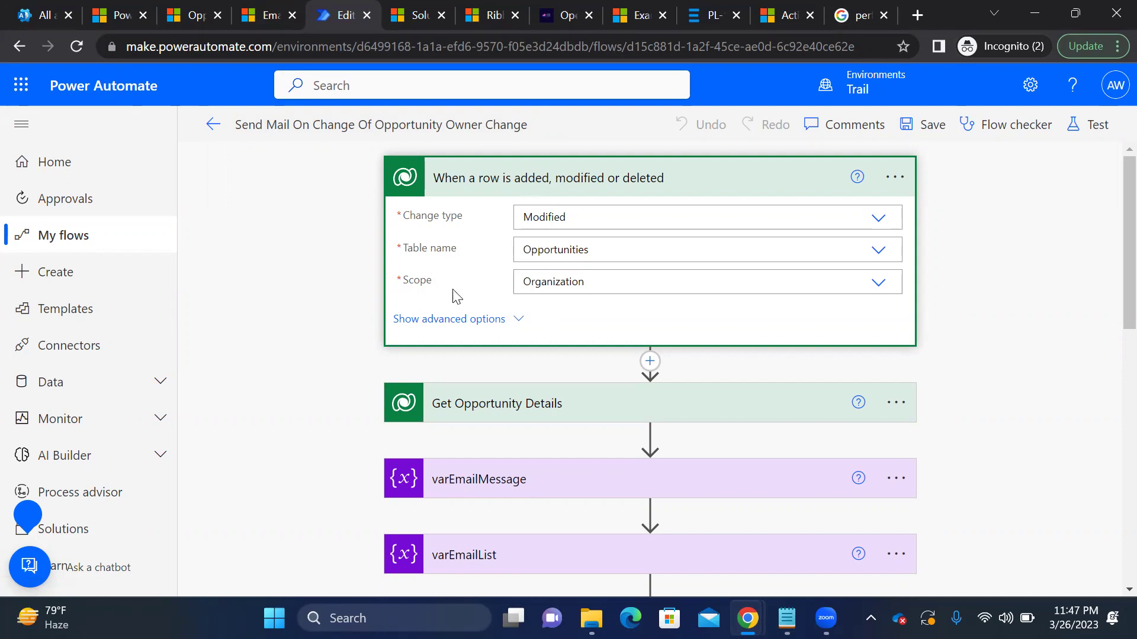
{"action": "left_click", "coordinate": [523, 315]}
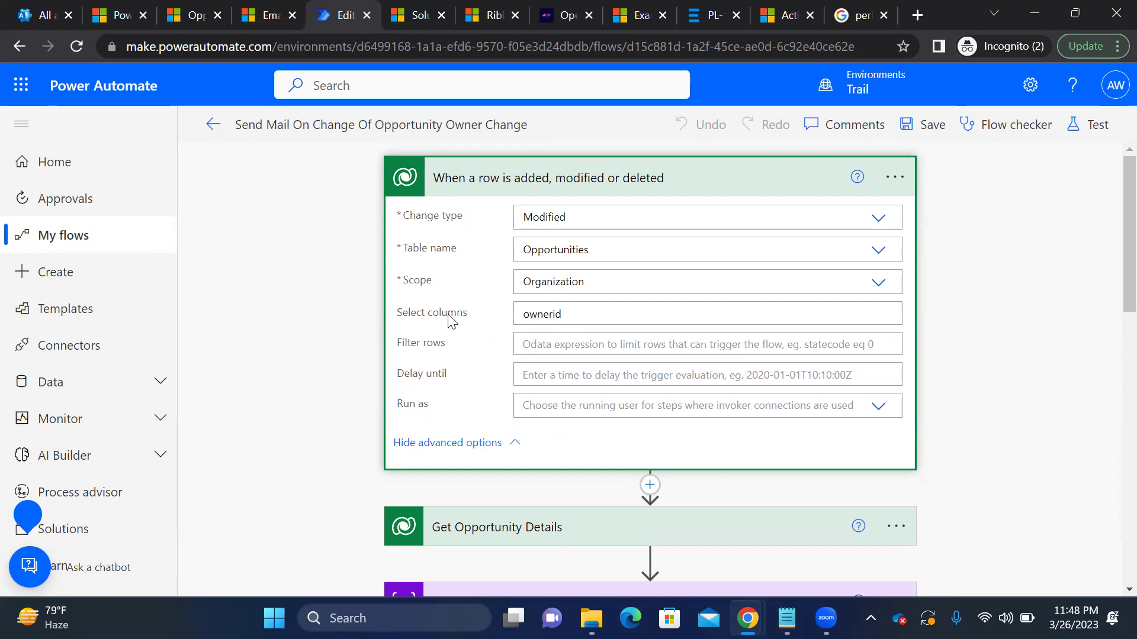
{"action": "left_click", "coordinate": [482, 181]}
Inspect the Get Opportunity Details action with its advanced options and compare it with the trigger
{"action": "left_click", "coordinate": [508, 252]}
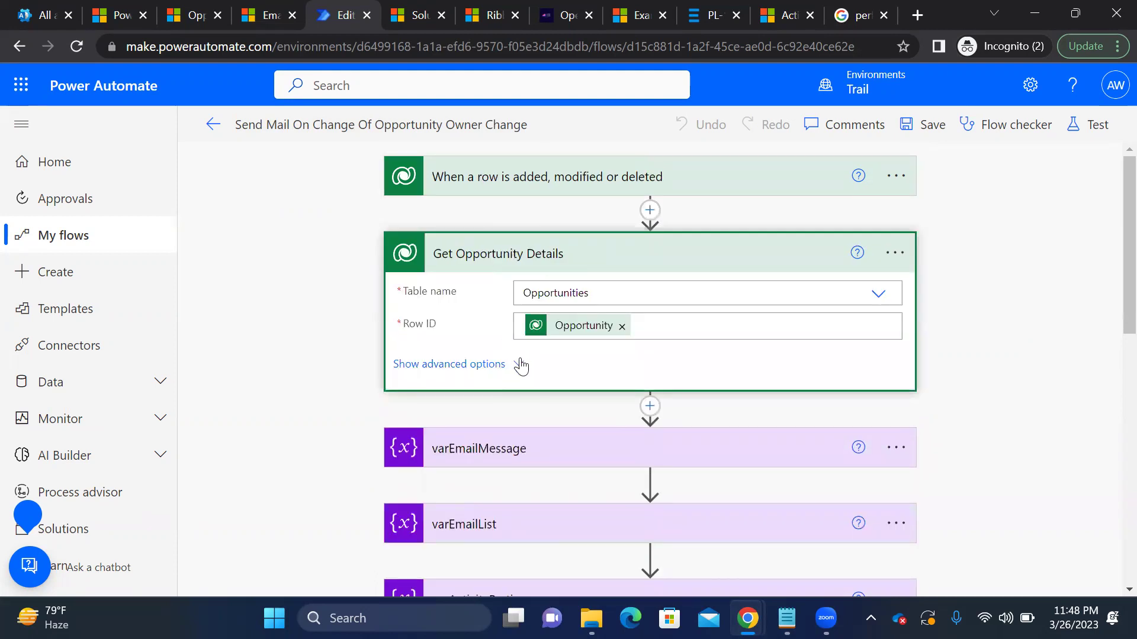
{"action": "left_click", "coordinate": [523, 360]}
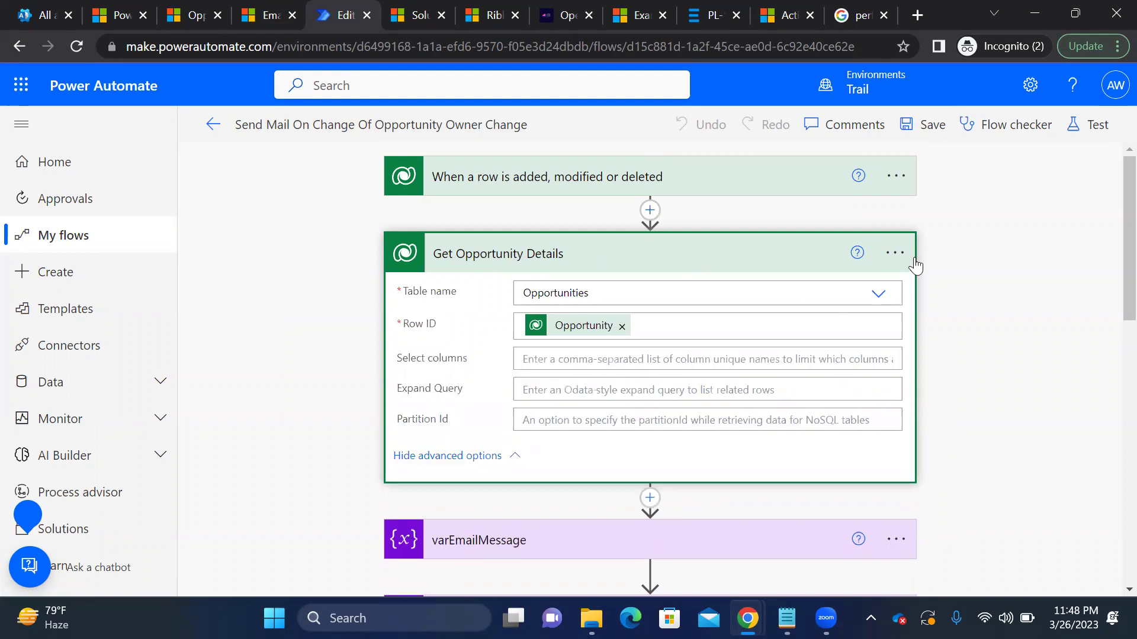
{"action": "left_click", "coordinate": [895, 253]}
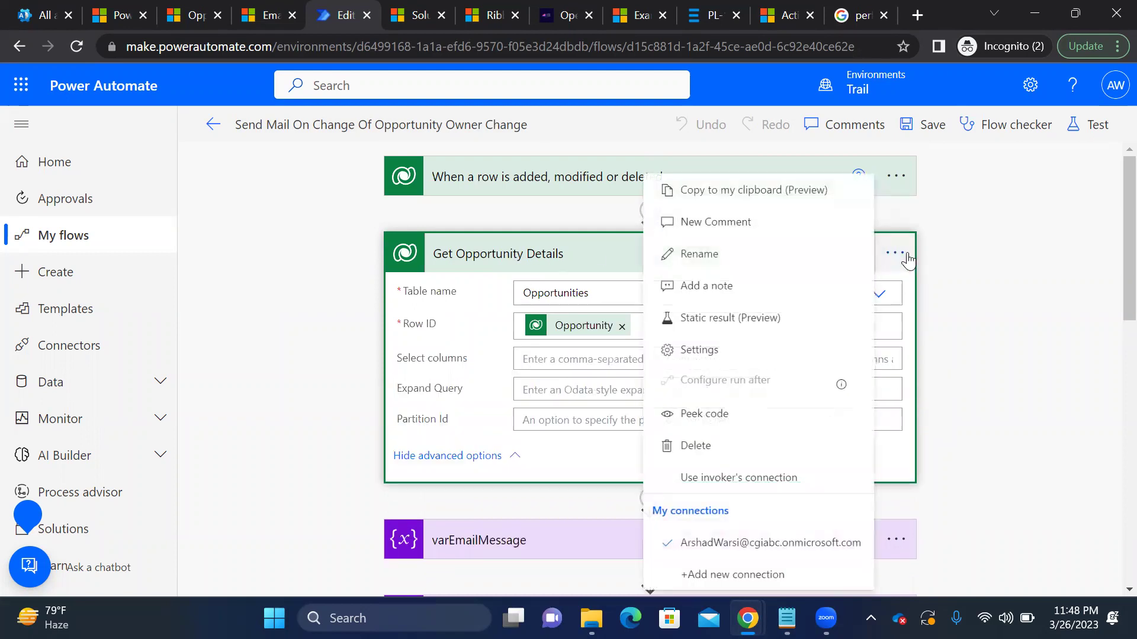
{"action": "left_click", "coordinate": [1015, 247]}
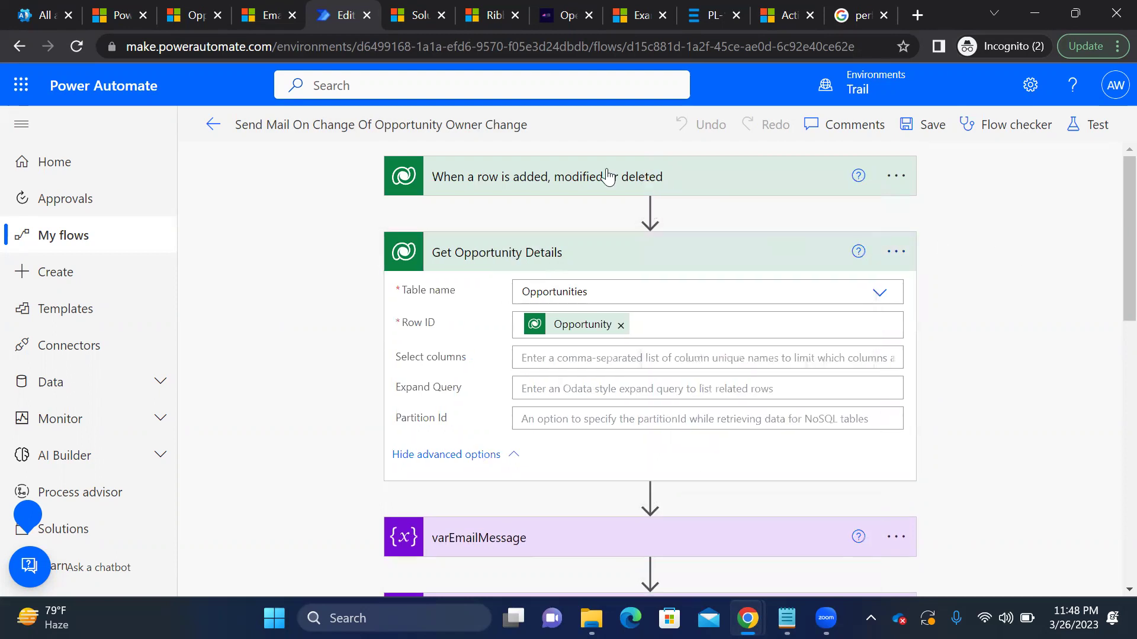
{"action": "left_click", "coordinate": [606, 176]}
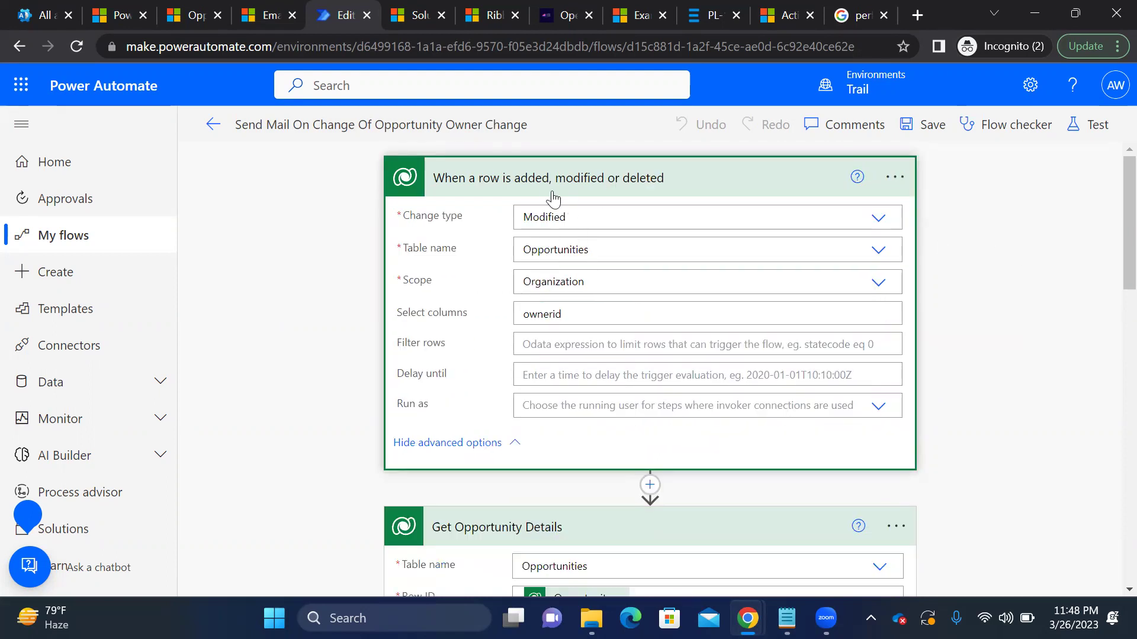
{"action": "left_click", "coordinate": [547, 196]}
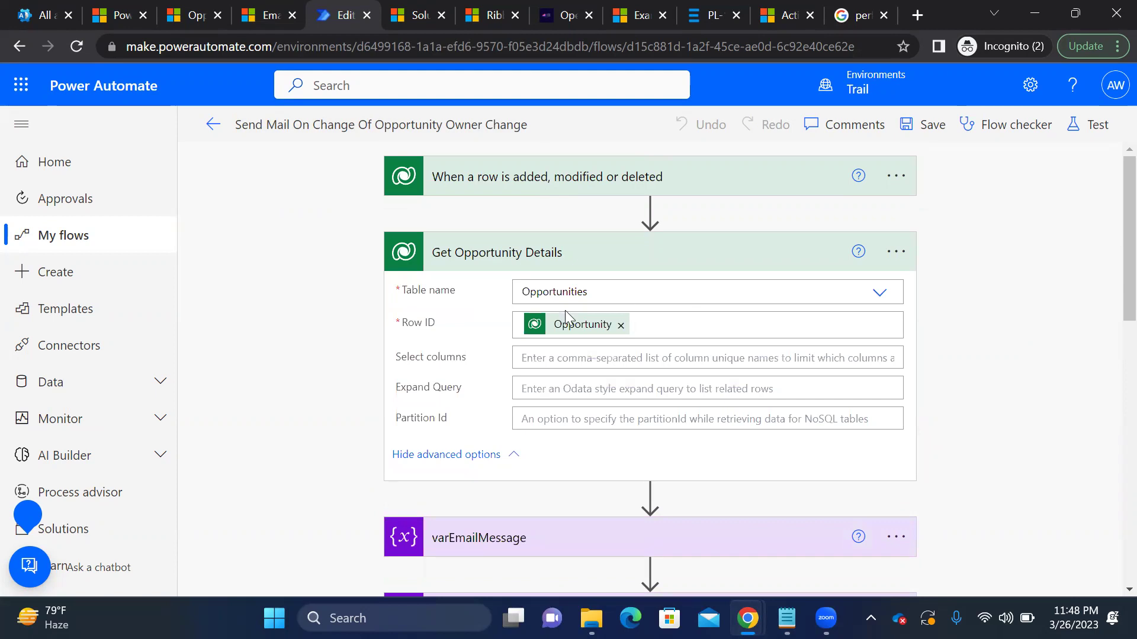
{"action": "left_click", "coordinate": [507, 261]}
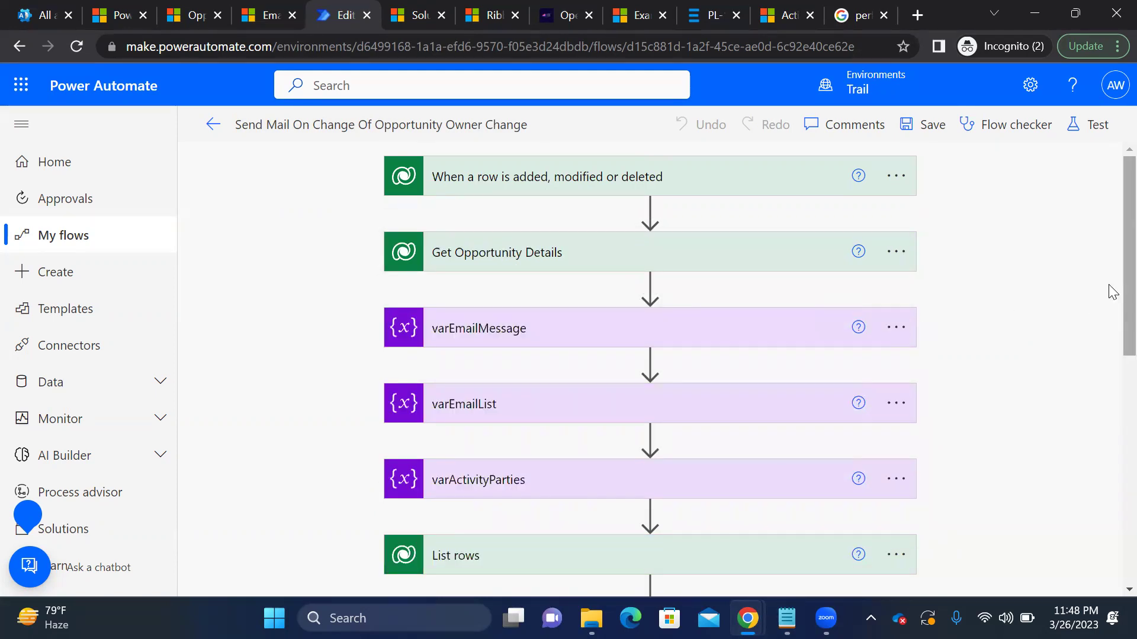
Recheck the row trigger's change type, table, scope and selected columns, then collapse it
{"action": "scroll", "coordinate": [1108, 287], "scroll_direction": "down", "scroll_amount": 2}
{"action": "scroll", "coordinate": [1110, 278], "scroll_direction": "up", "scroll_amount": 2}
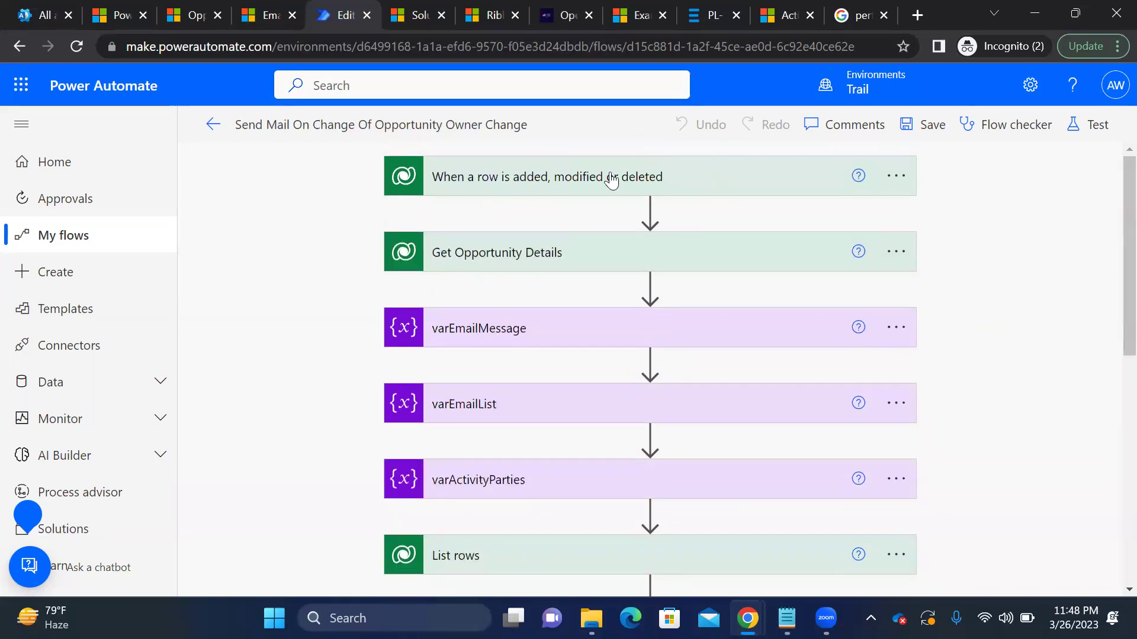
{"action": "left_click", "coordinate": [573, 176]}
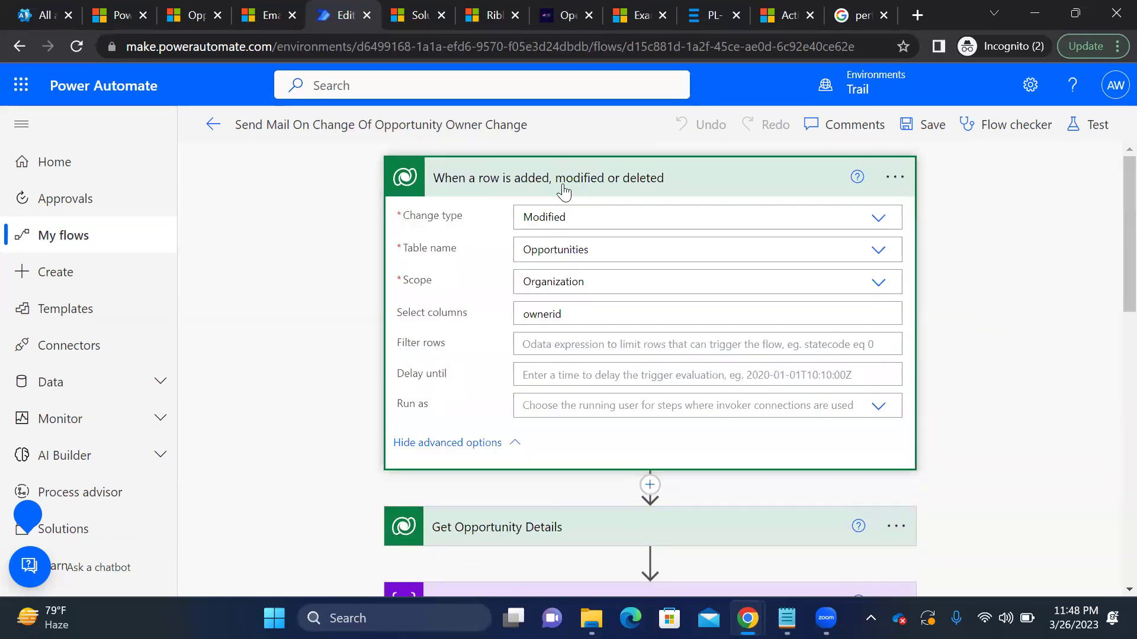
{"action": "left_click", "coordinate": [564, 189]}
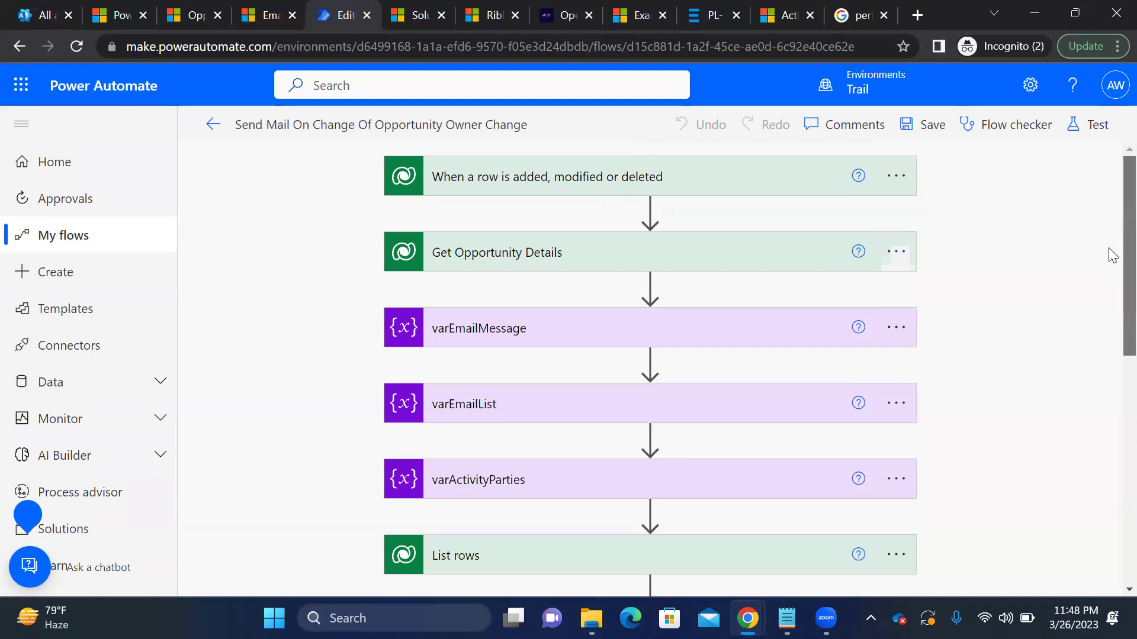
Review the varEmailMessage, varEmailList and varActivityParties variable initializations in the flow
{"action": "scroll", "coordinate": [1110, 284], "scroll_direction": "down", "scroll_amount": 2}
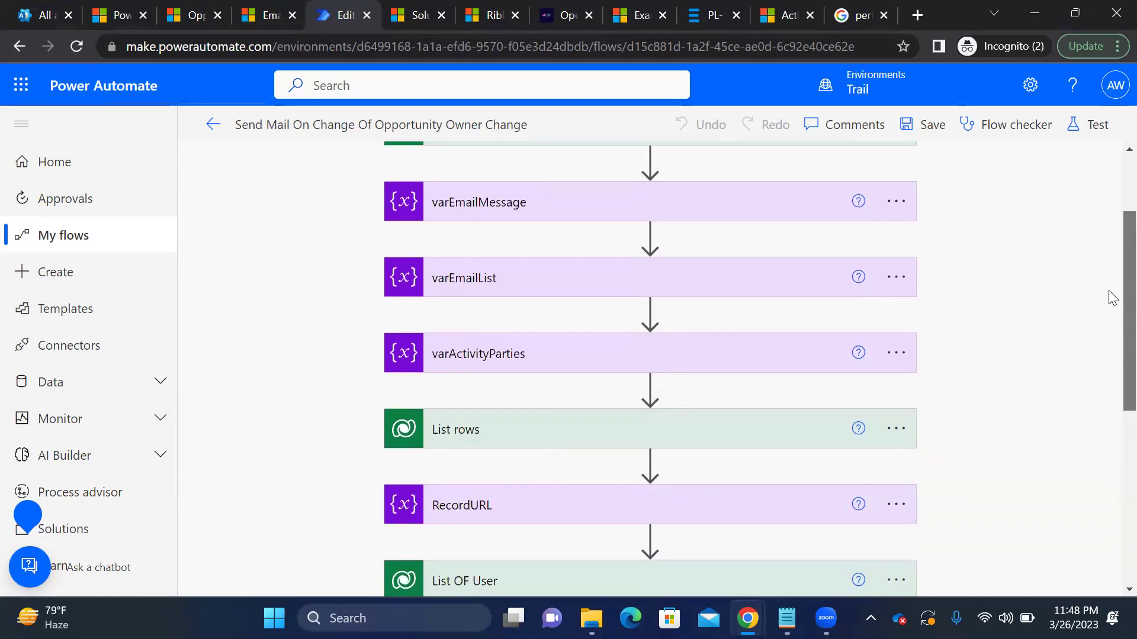
{"action": "left_click", "coordinate": [540, 206]}
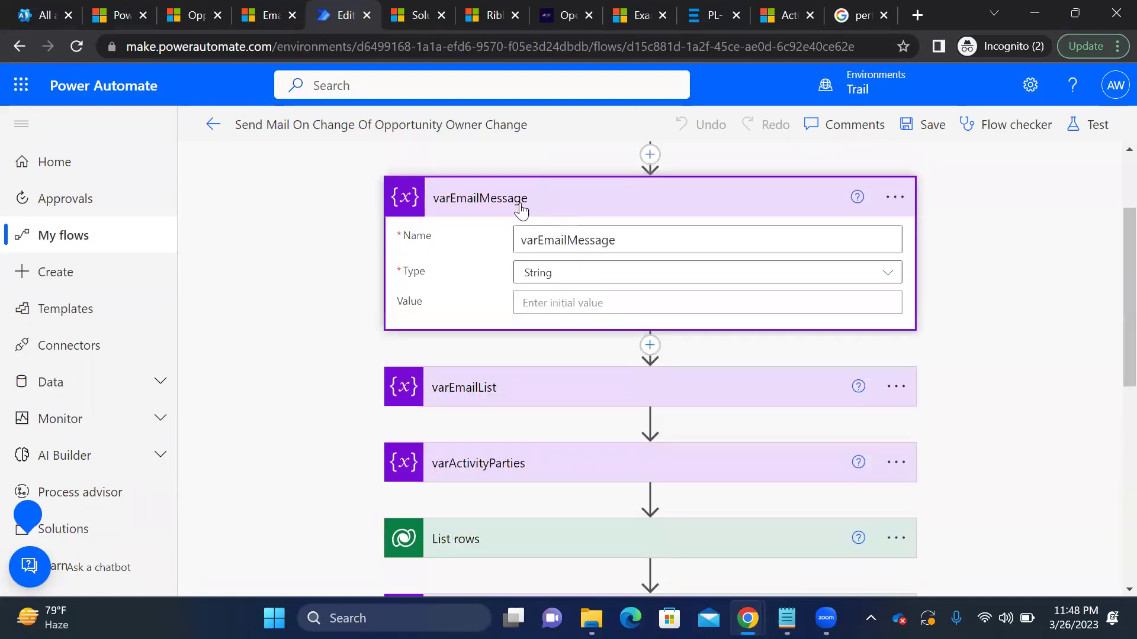
{"action": "left_click", "coordinate": [555, 213]}
{"action": "left_click", "coordinate": [525, 273]}
{"action": "left_click", "coordinate": [524, 273]}
{"action": "left_click", "coordinate": [525, 352]}
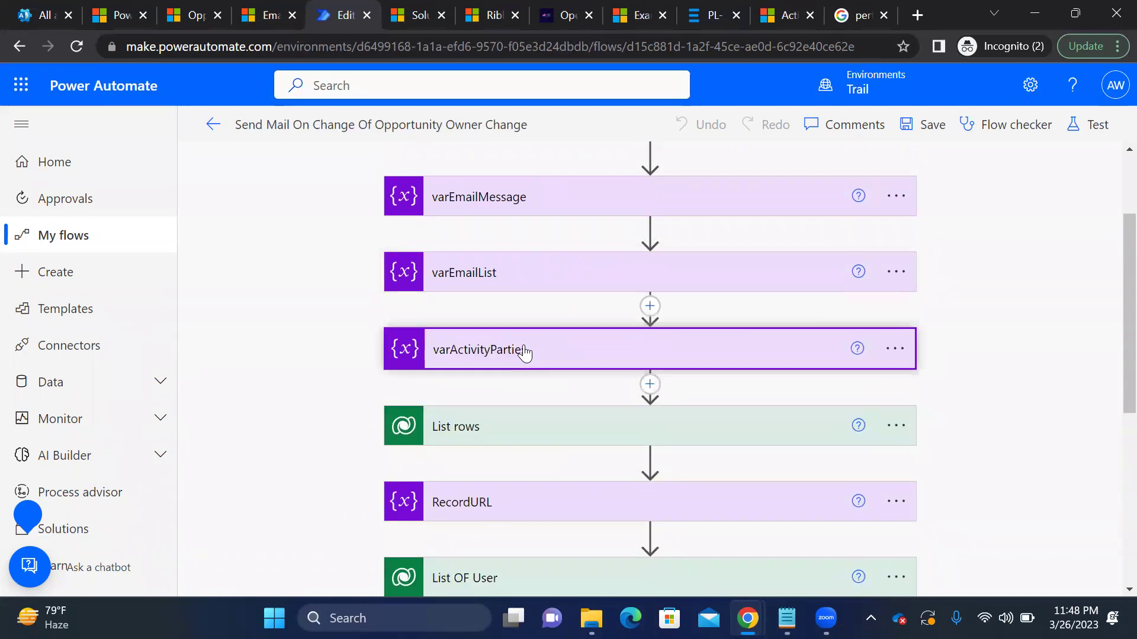
{"action": "scroll", "coordinate": [1113, 334], "scroll_direction": "down", "scroll_amount": 1}
{"action": "scroll", "coordinate": [1113, 333], "scroll_direction": "up", "scroll_amount": 2}
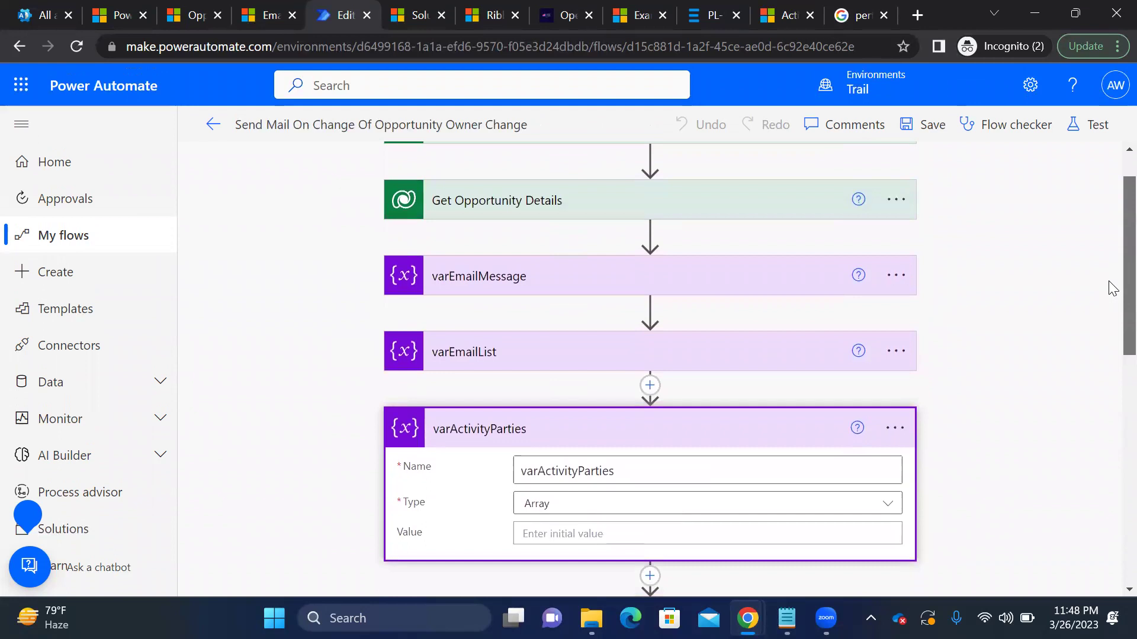
{"action": "left_click", "coordinate": [548, 423]}
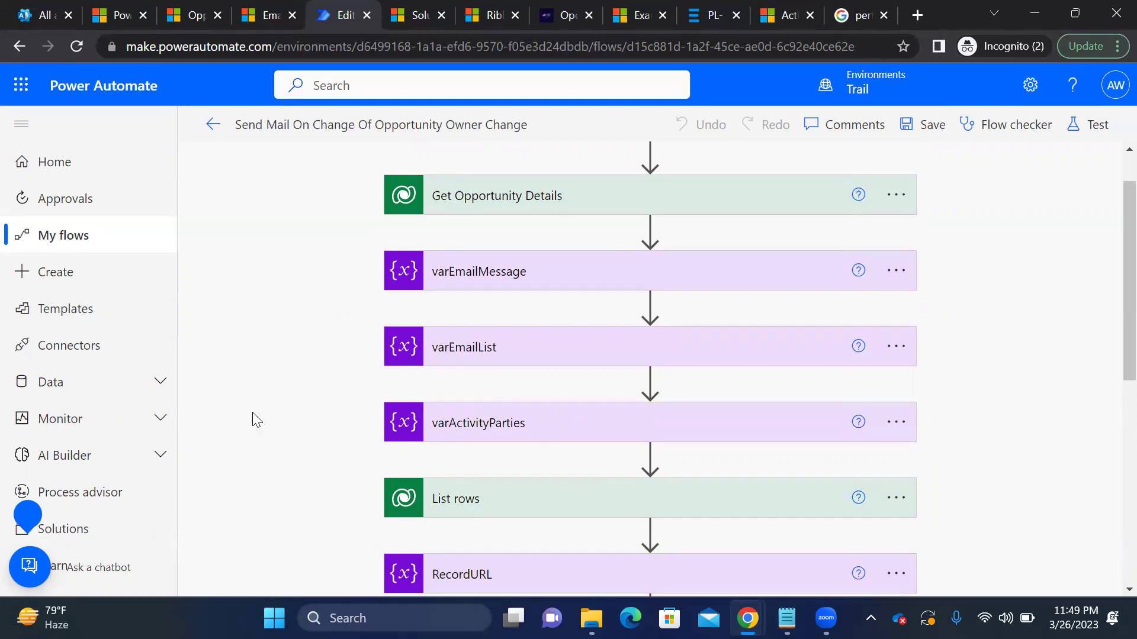
View the apps available in the Microsoft 365 app launcher and close it
{"action": "left_click", "coordinate": [22, 89]}
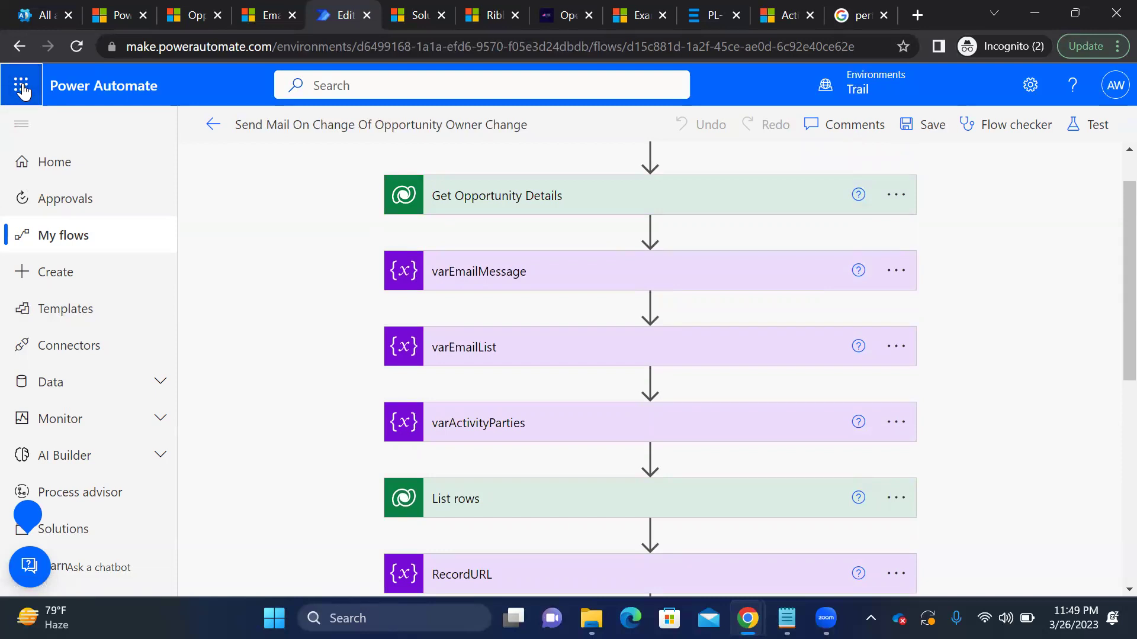
{"action": "left_click", "coordinate": [23, 89]}
{"action": "left_click", "coordinate": [22, 89]}
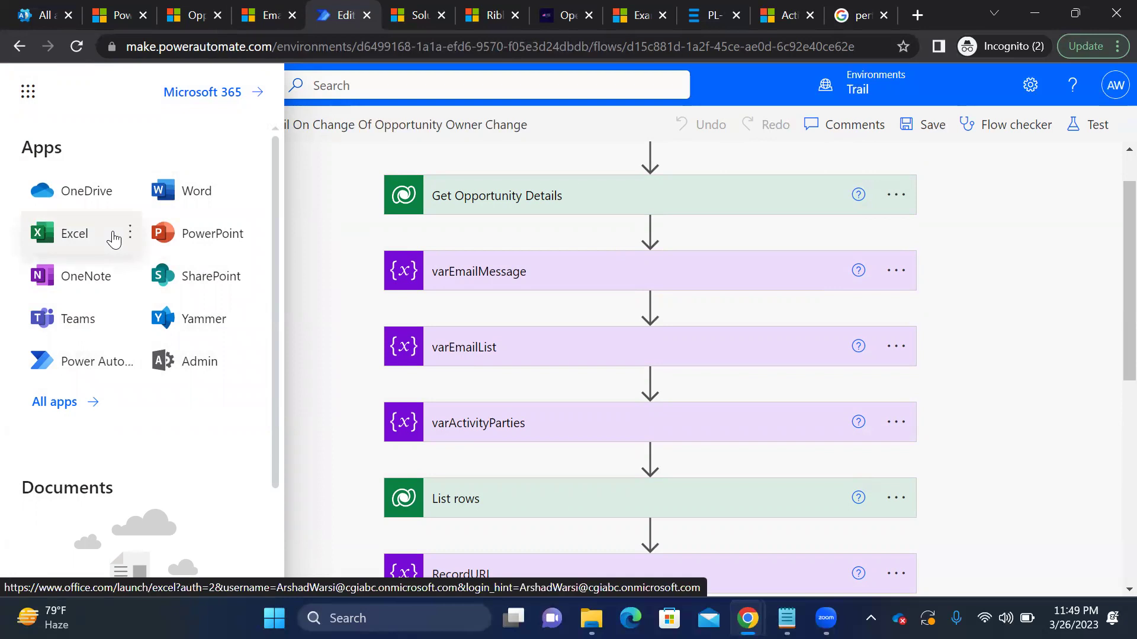
{"action": "left_click", "coordinate": [326, 215]}
Expand the List rows action below varActivityParties to inspect which table it reads
{"action": "mouse_move", "coordinate": [1110, 255]}
{"action": "left_mouse_down"}
{"action": "mouse_move", "coordinate": [1110, 351]}
{"action": "mouse_move", "coordinate": [1109, 249]}
{"action": "left_mouse_up"}
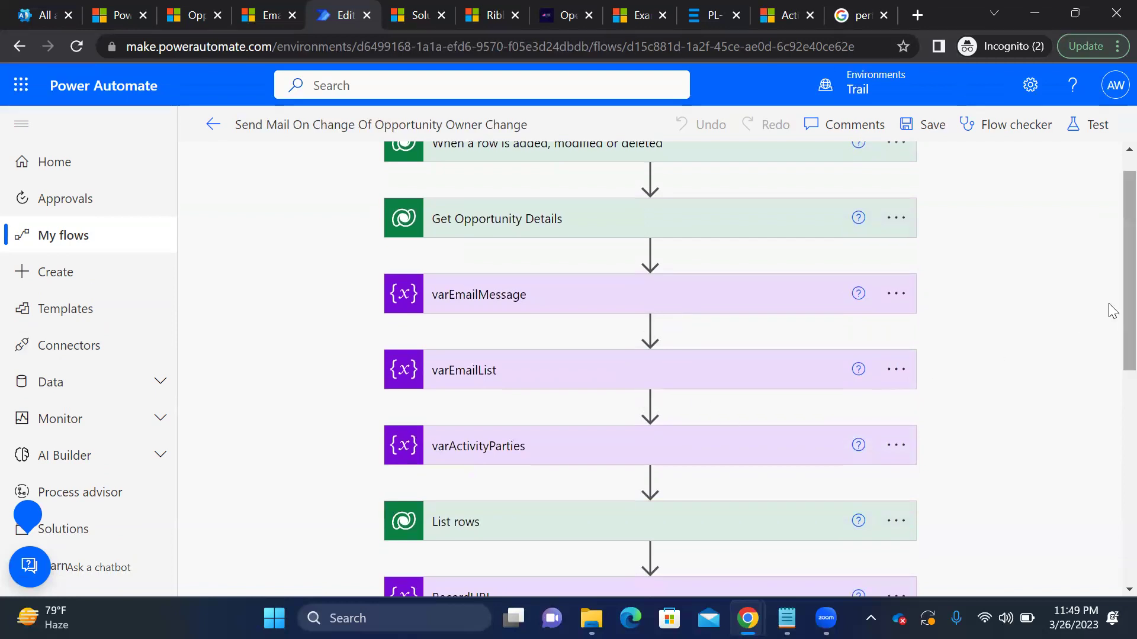
{"action": "left_click_drag", "start_coordinate": [1112, 311], "coordinate": [1109, 398]}
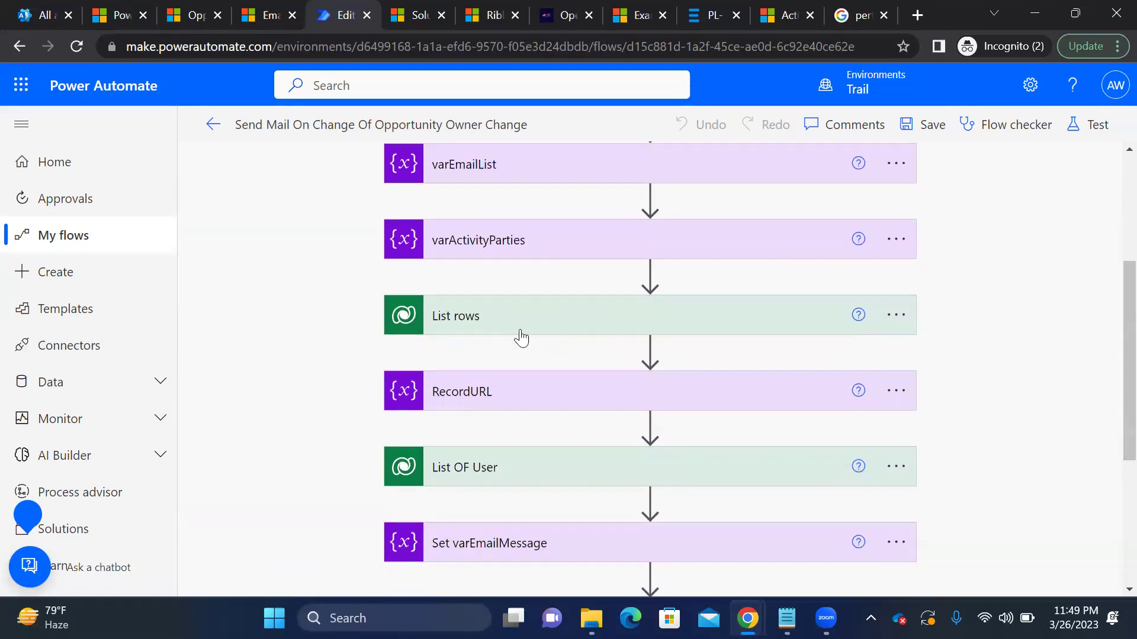
{"action": "left_click", "coordinate": [521, 329]}
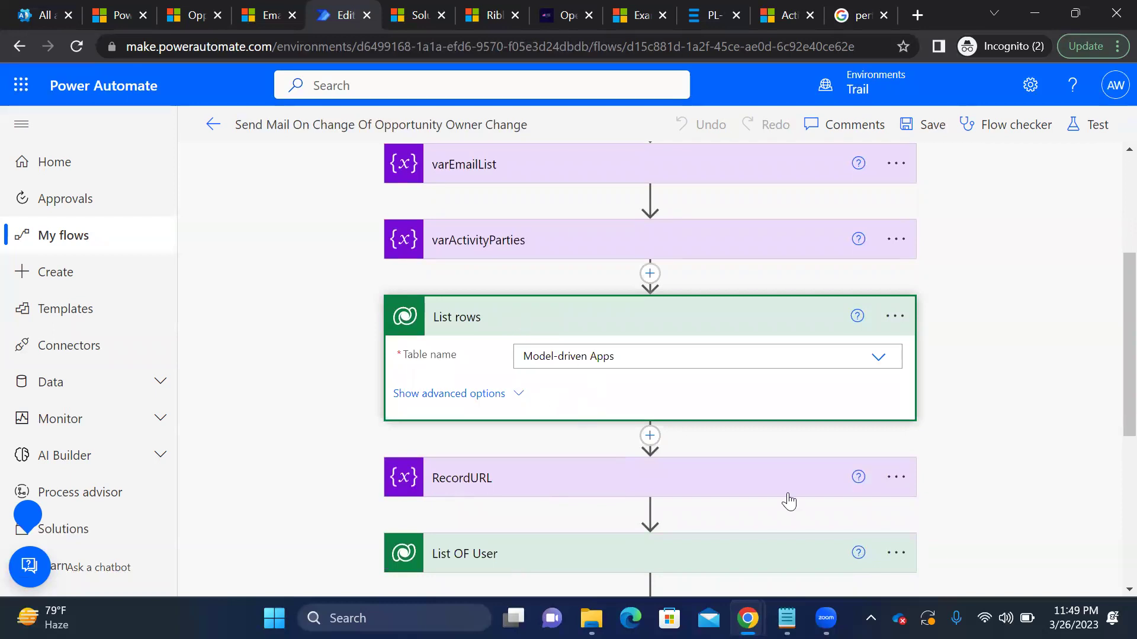
Check the dynamic app name part of the record URL in Notepad and return to the flow in Chrome
{"action": "mouse_move", "coordinate": [787, 618]}
{"action": "left_click", "coordinate": [776, 516]}
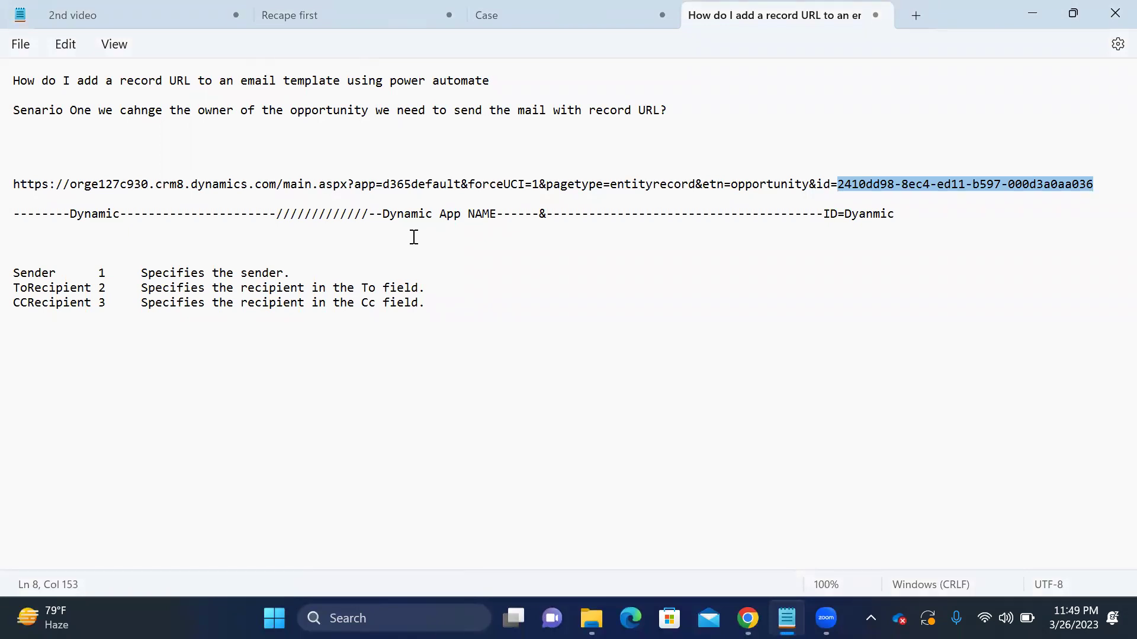
{"action": "mouse_move", "coordinate": [748, 618]}
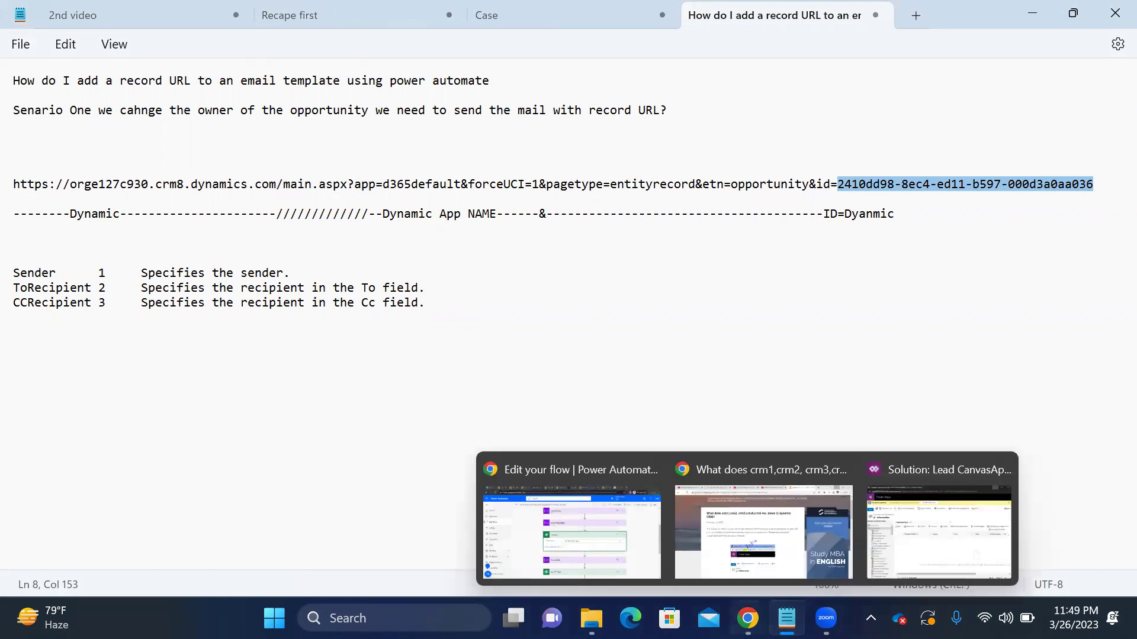
{"action": "left_click", "coordinate": [648, 560]}
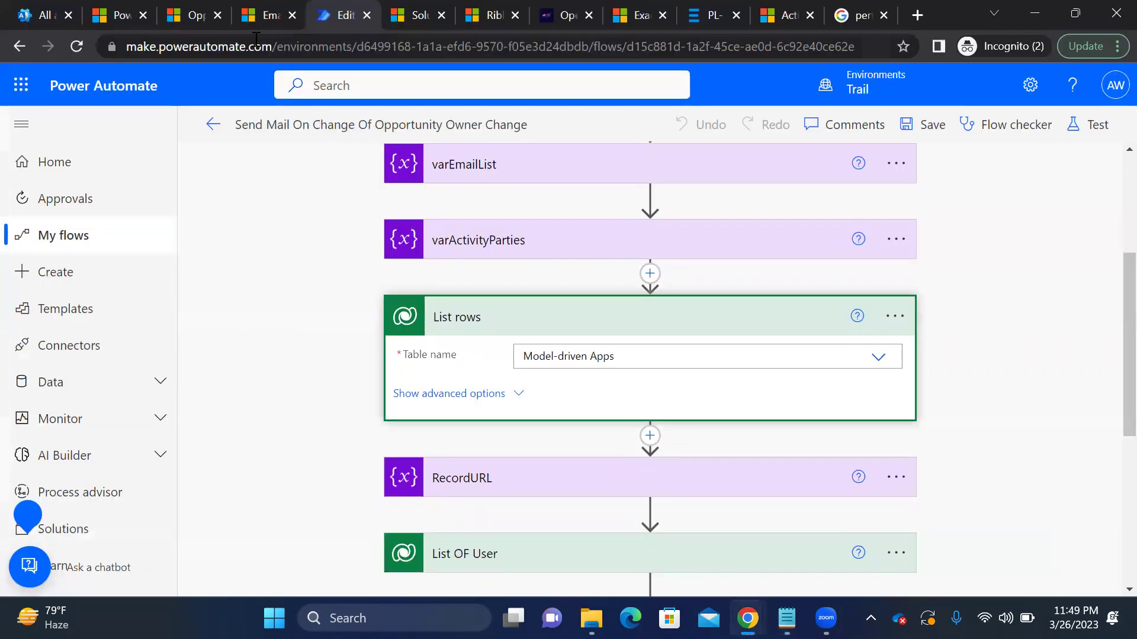
View the My Open Opportunities page and its URL in Dynamics 365, then switch to the record URL notes in Notepad
{"action": "key", "text": "ctrl+shift+Tab"}
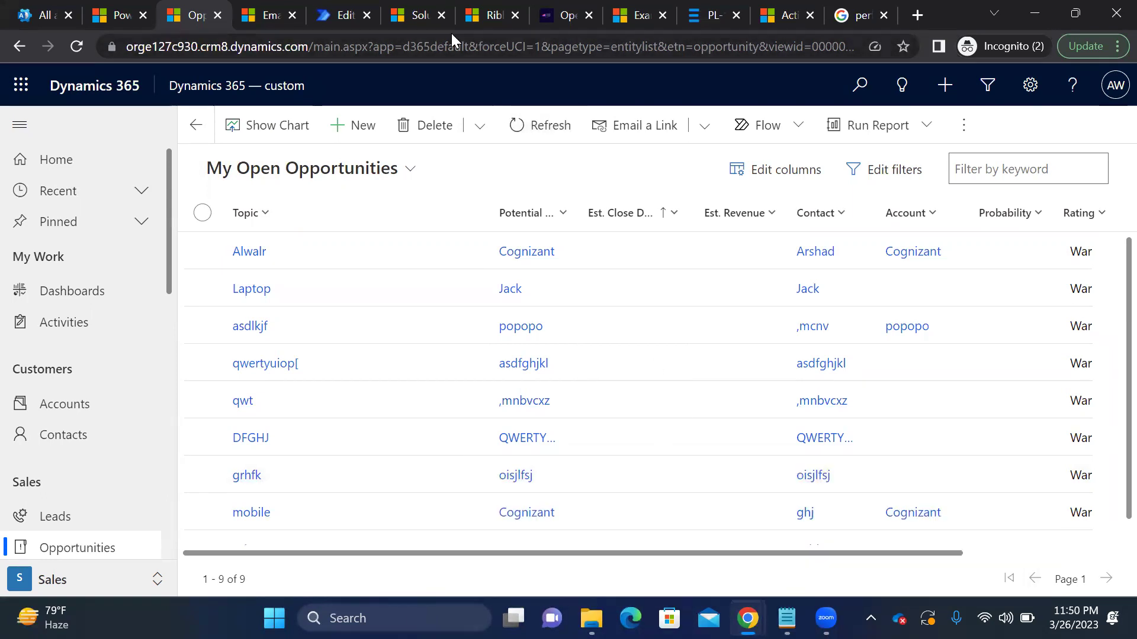
{"action": "mouse_move", "coordinate": [776, 605]}
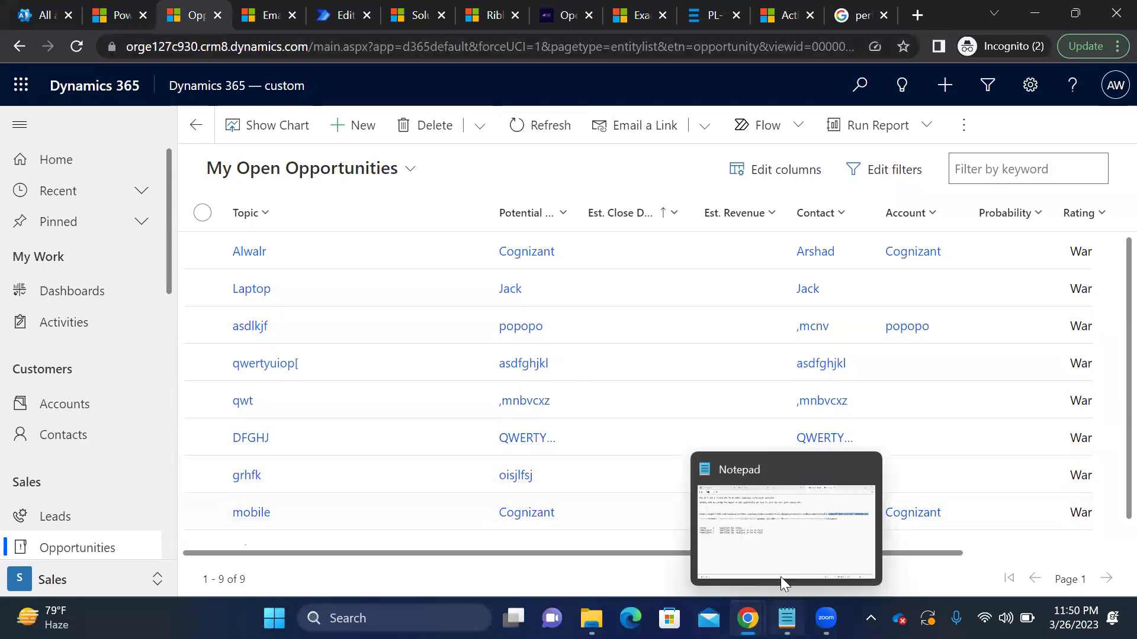
{"action": "left_click", "coordinate": [782, 533]}
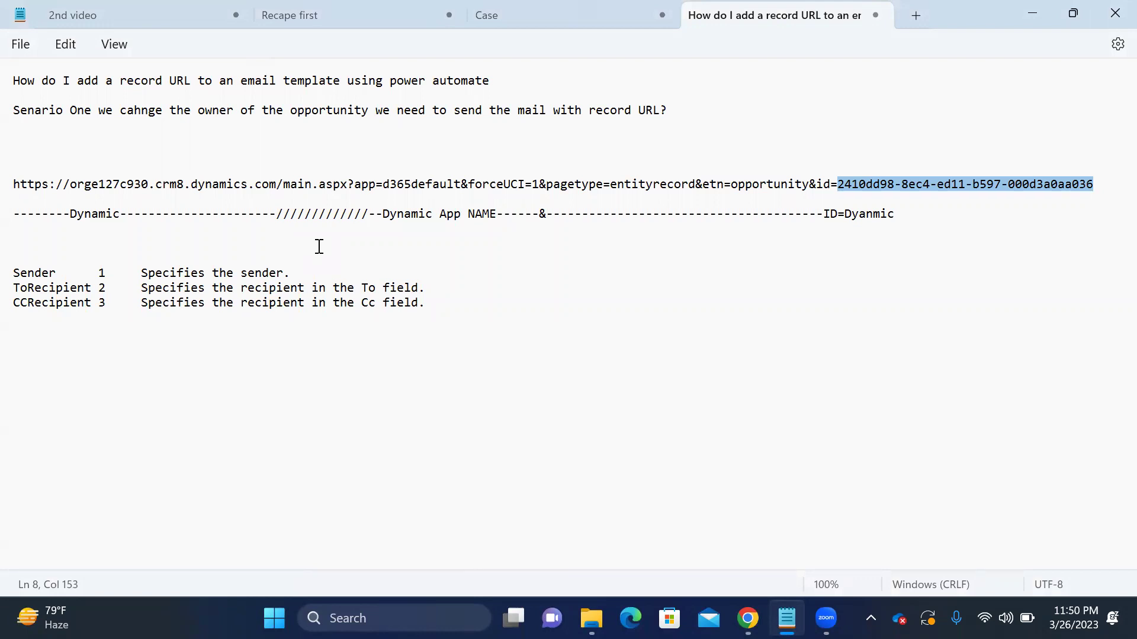
Highlight in turn the organization host, the app parameter and the record ID in the noted record URL
{"action": "left_click", "coordinate": [72, 186]}
{"action": "left_click_drag", "start_coordinate": [72, 185], "coordinate": [276, 187]}
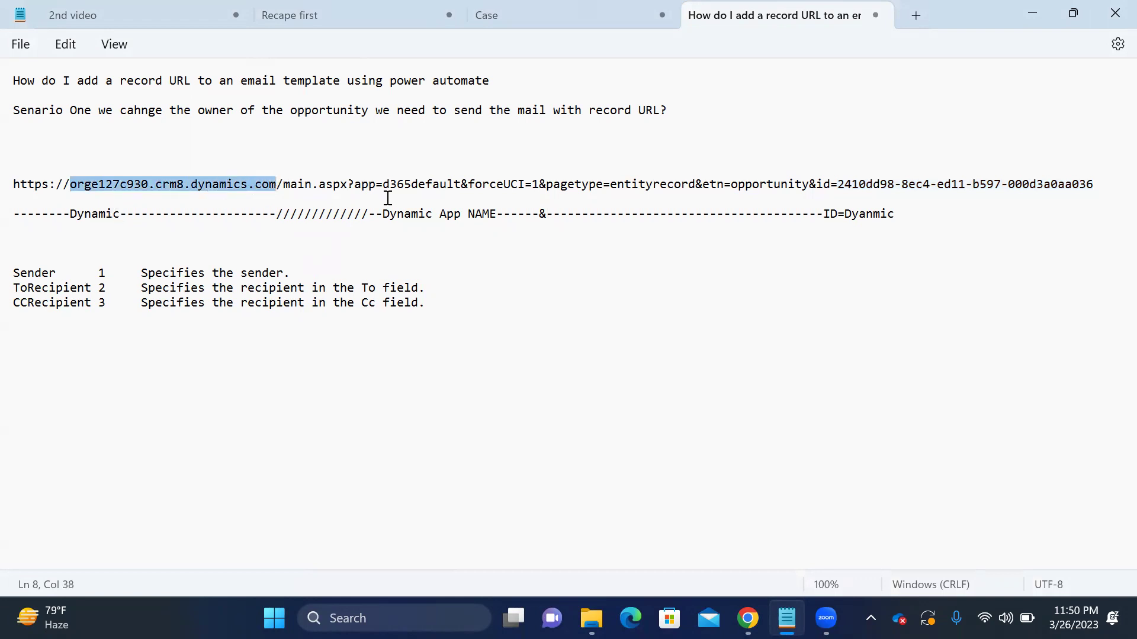
{"action": "left_click_drag", "start_coordinate": [383, 185], "coordinate": [538, 187]}
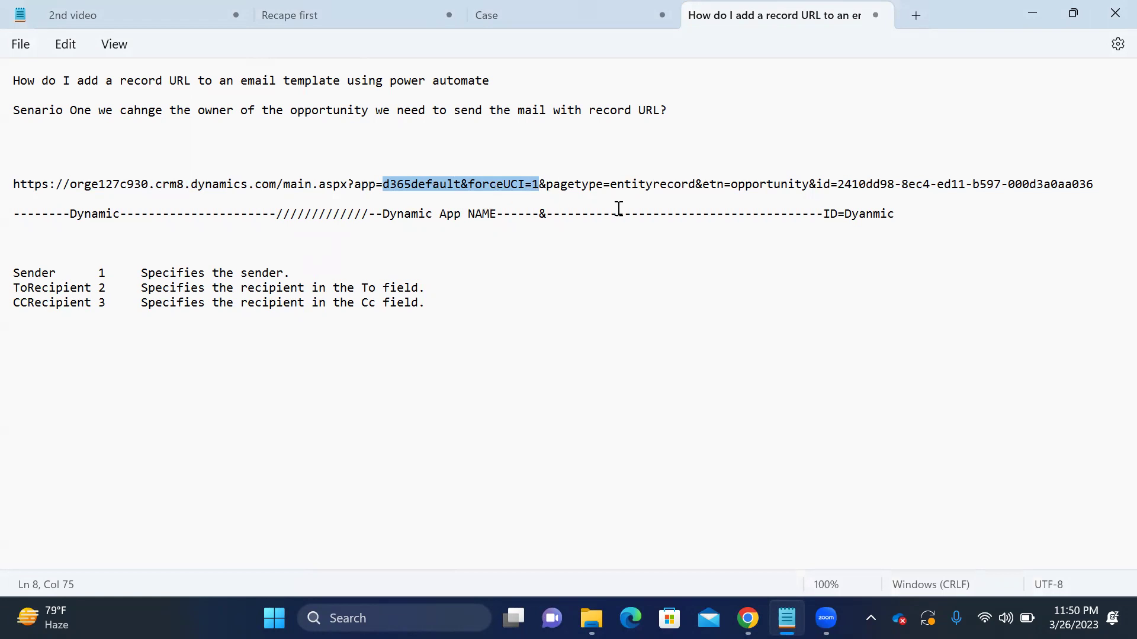
{"action": "left_click_drag", "start_coordinate": [835, 187], "coordinate": [1096, 178]}
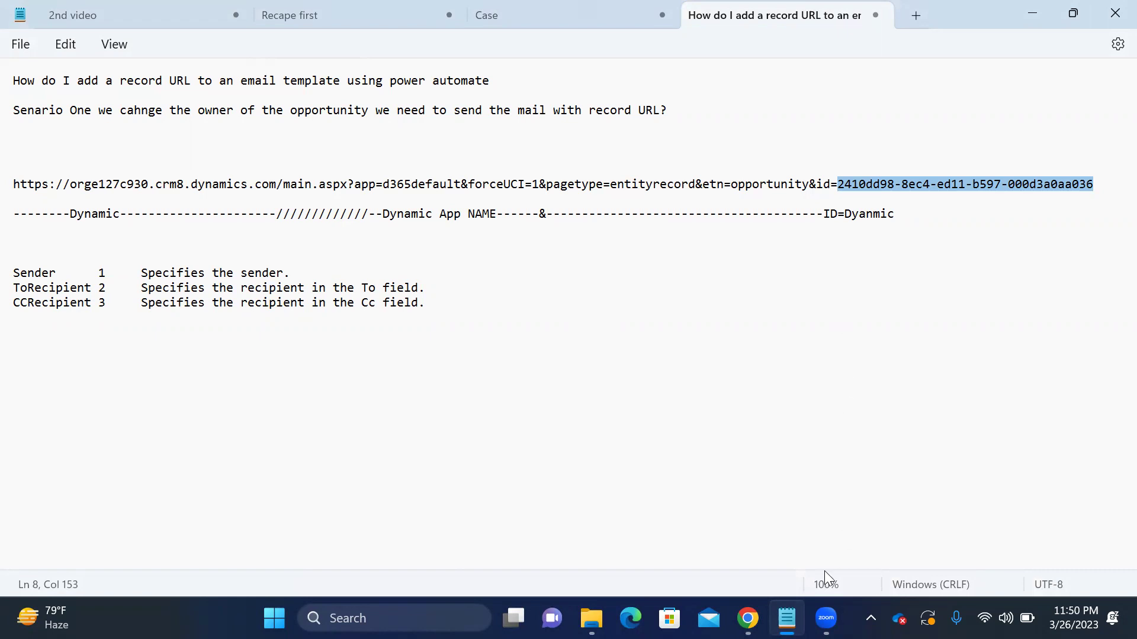
Switch back to the flow in Chrome, inspect the advanced options of the List rows action, and collapse it
{"action": "mouse_move", "coordinate": [748, 618]}
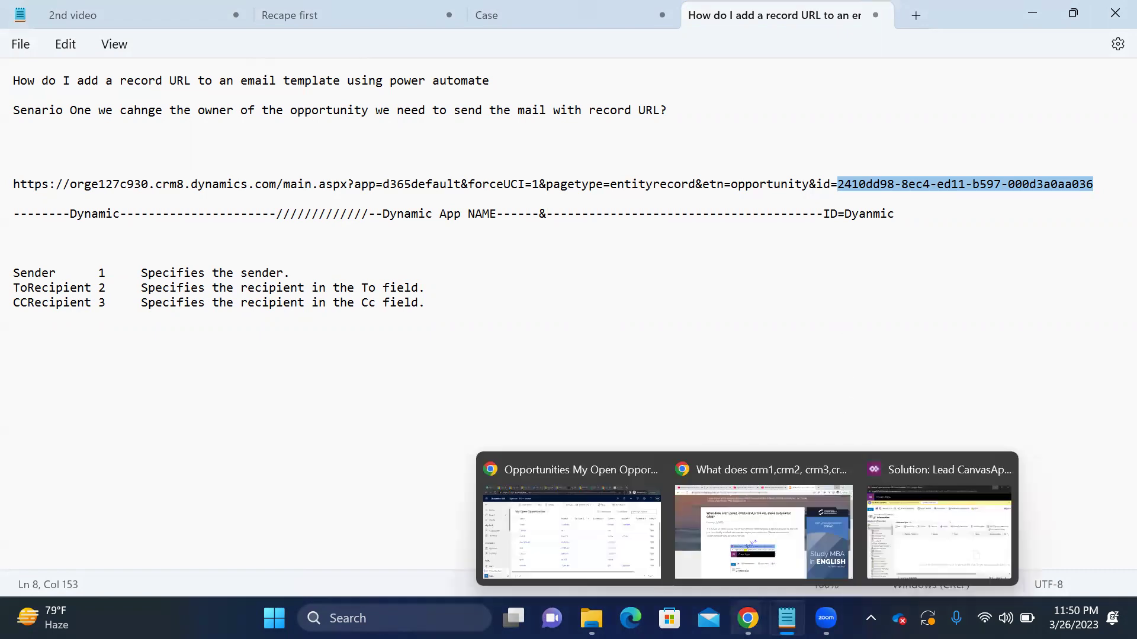
{"action": "left_click", "coordinate": [571, 519]}
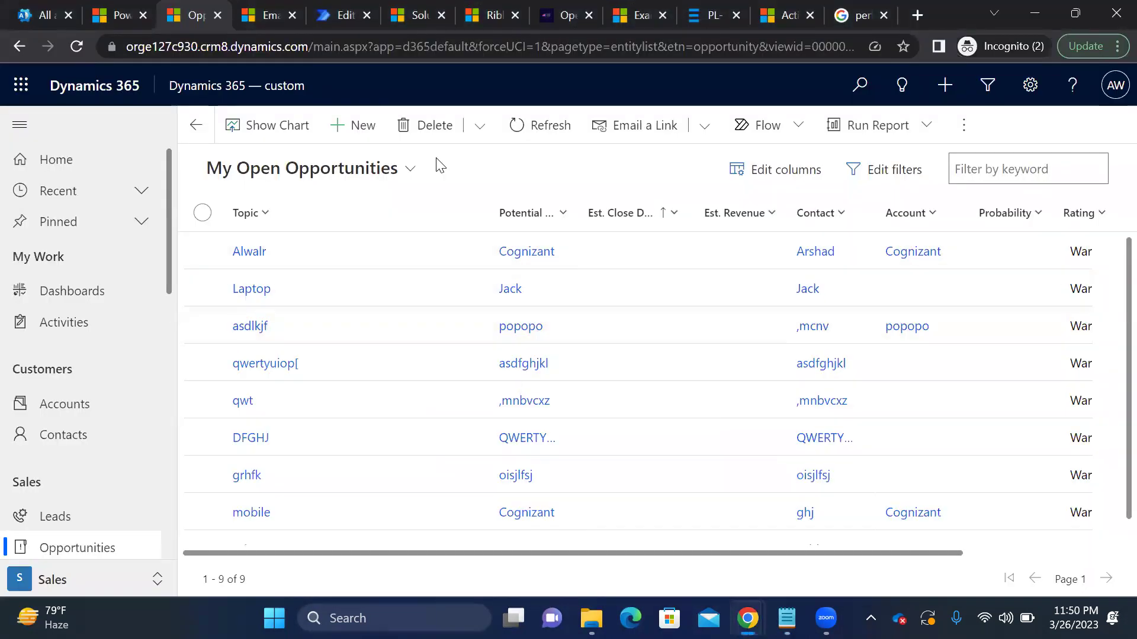
{"action": "left_click", "coordinate": [341, 24]}
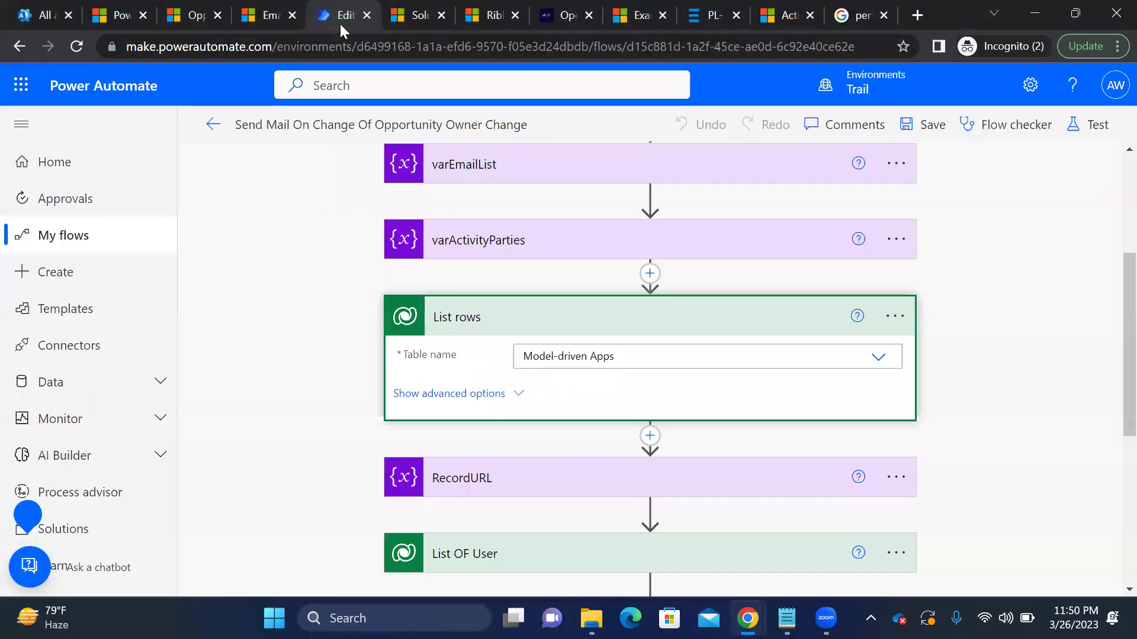
{"action": "left_click", "coordinate": [516, 393]}
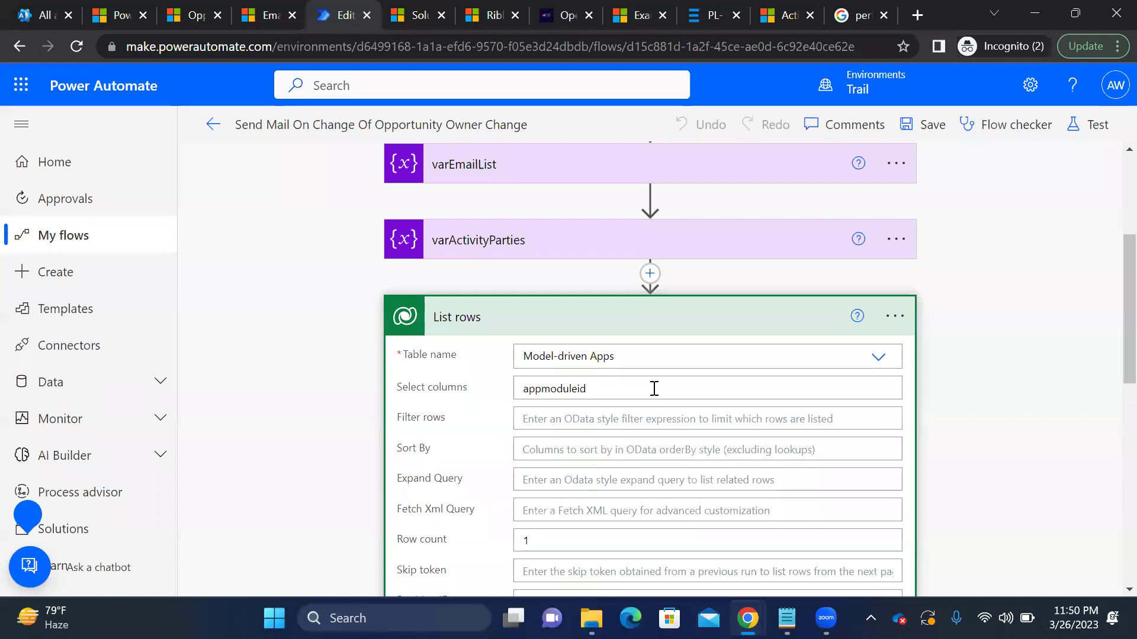
{"action": "scroll", "coordinate": [1109, 284], "scroll_direction": "down", "scroll_amount": 2}
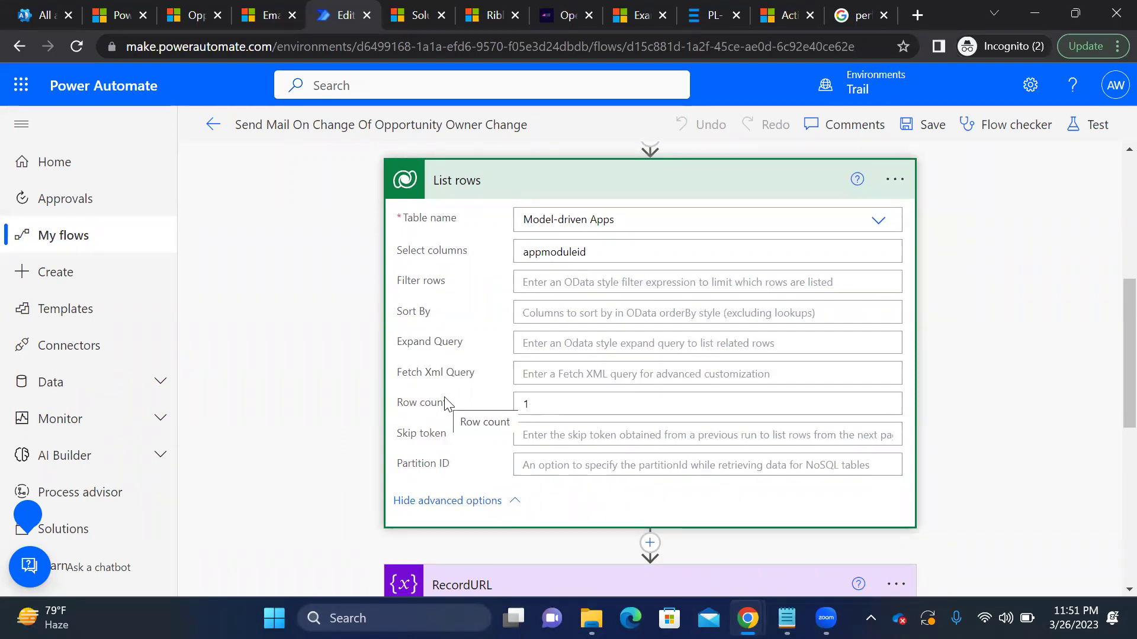
{"action": "left_click", "coordinate": [609, 254]}
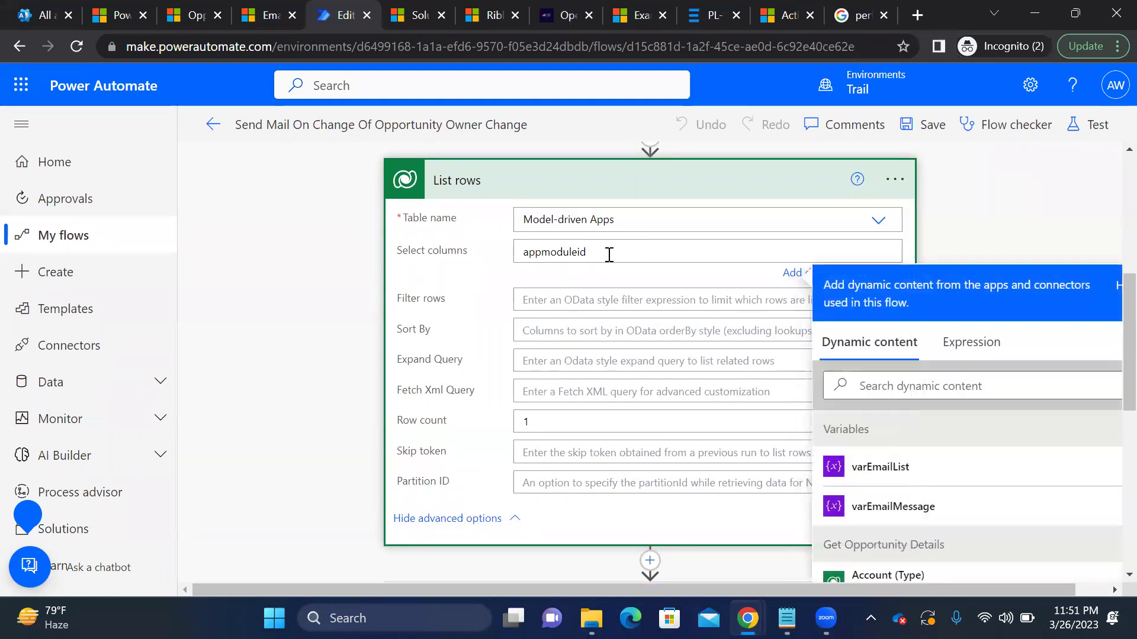
{"action": "left_click", "coordinate": [495, 181]}
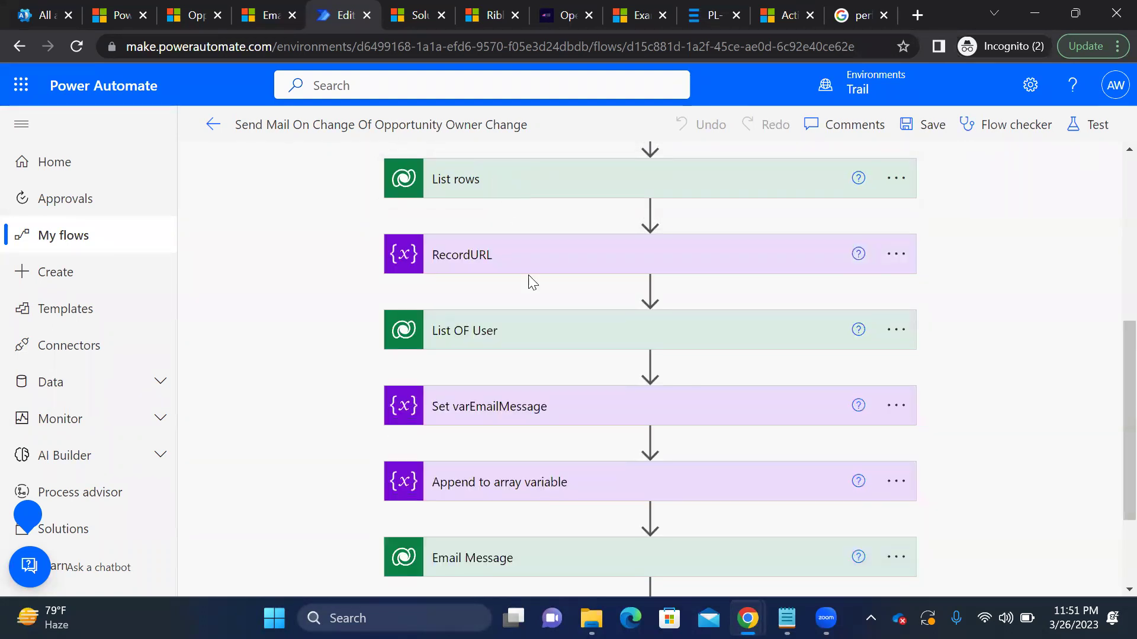
Expand the RecordURL variable, open the uriHost expression in its value, and copy the whole expression
{"action": "left_click", "coordinate": [516, 266]}
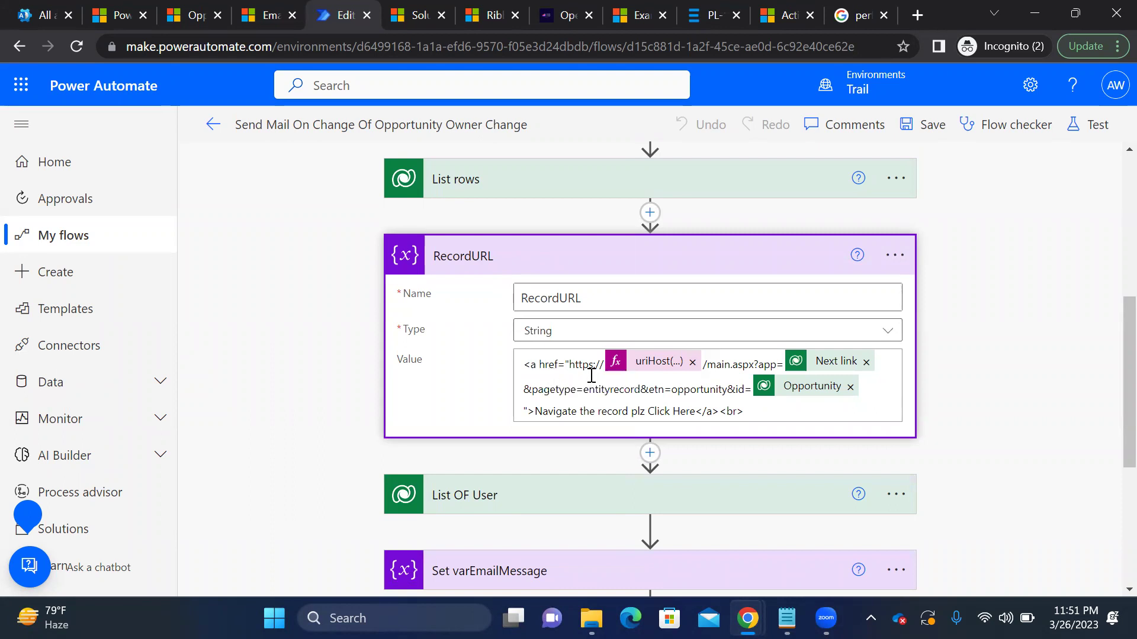
{"action": "left_click", "coordinate": [661, 364]}
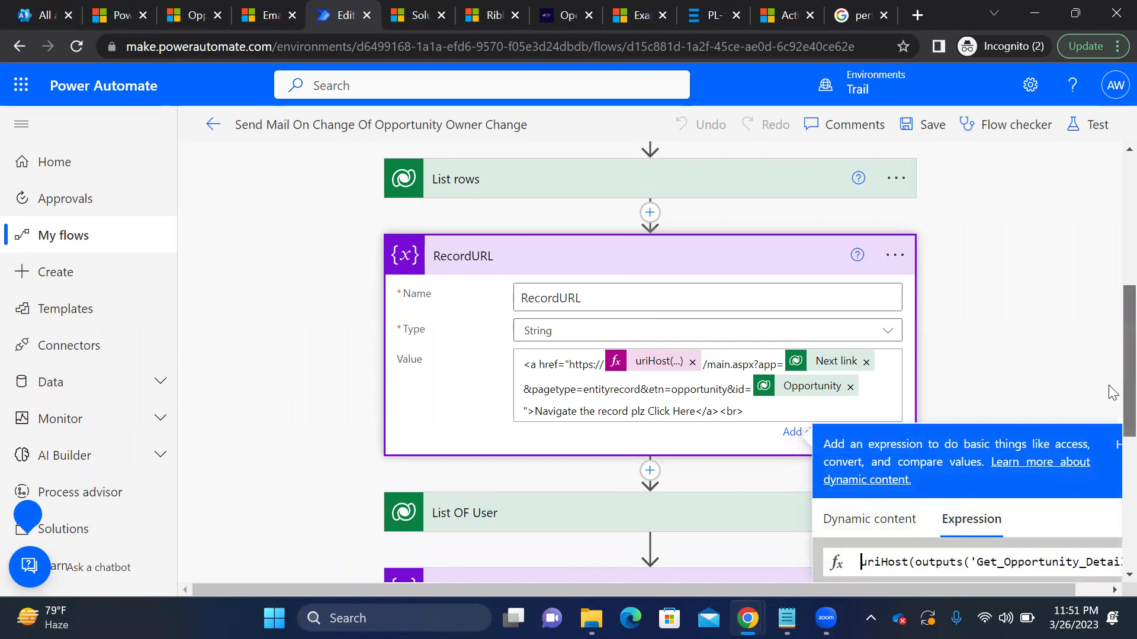
{"action": "scroll", "coordinate": [1112, 431], "scroll_direction": "down", "scroll_amount": 2}
{"action": "scroll", "coordinate": [1111, 430], "scroll_direction": "down", "scroll_amount": 1}
{"action": "left_click", "coordinate": [922, 427]}
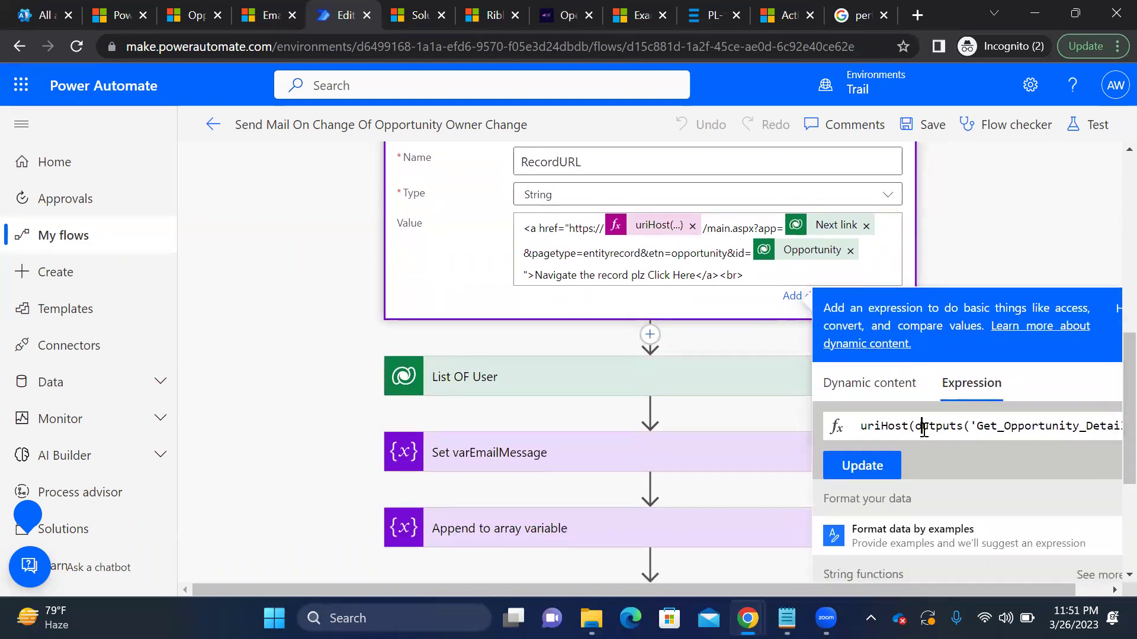
{"action": "key", "text": "ctrl+a"}
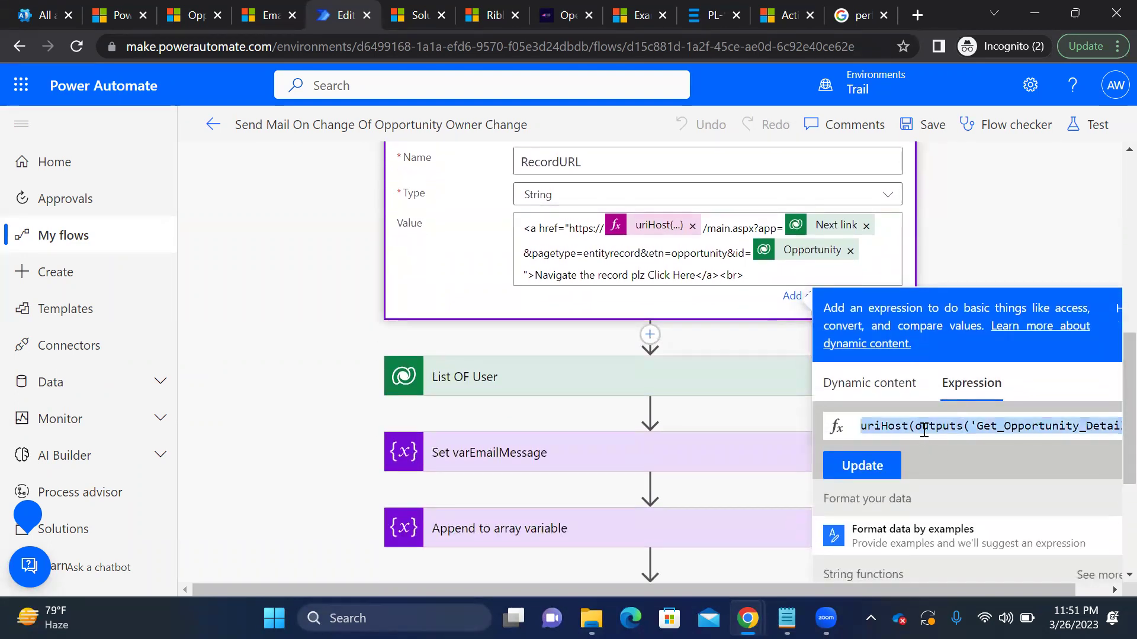
{"action": "mouse_move", "coordinate": [786, 618]}
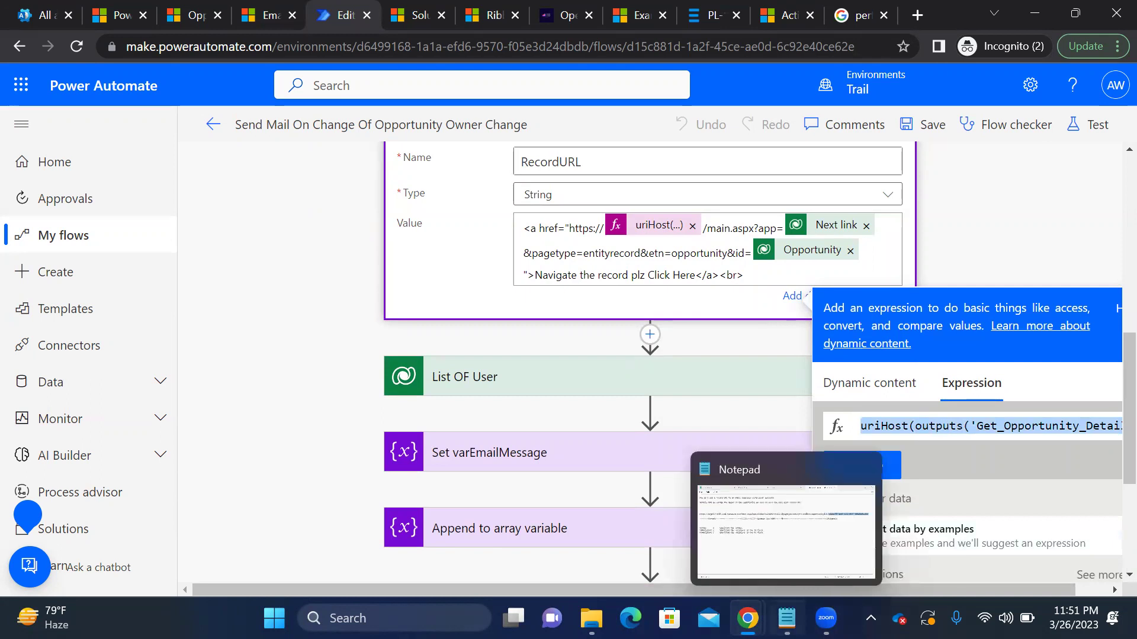
{"action": "left_click", "coordinate": [744, 527]}
{"action": "left_click", "coordinate": [451, 307]}
{"action": "key", "text": "Return"}
{"action": "key", "text": "Return"}
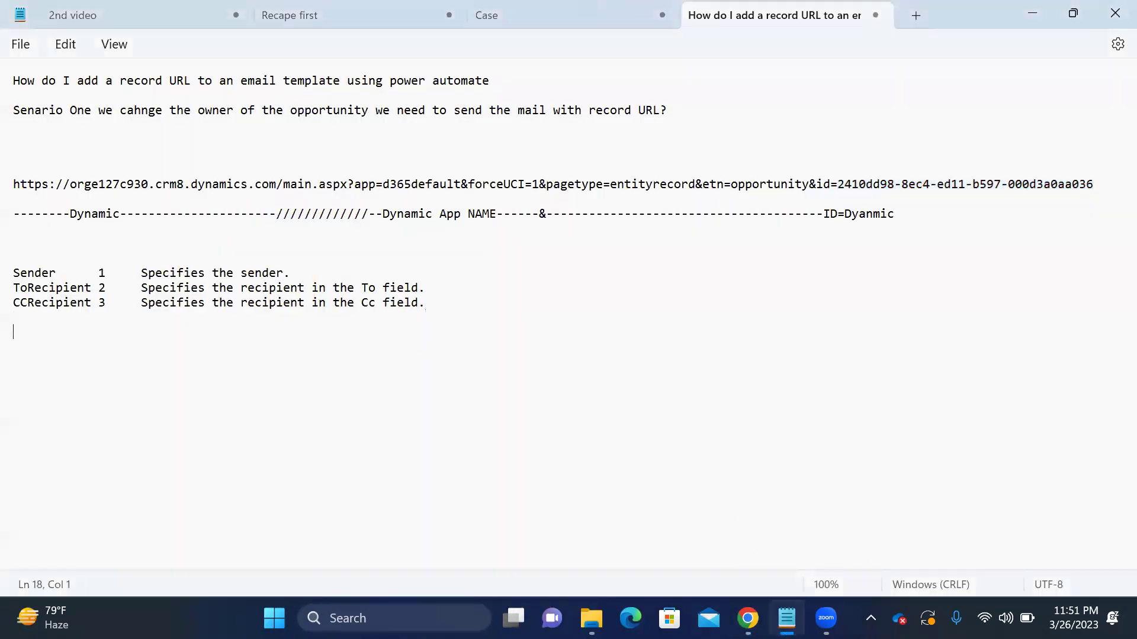
{"action": "type", "text": "uriHost(outputs('Get_Opportunity_Details')?['body/@odata.id'])"}
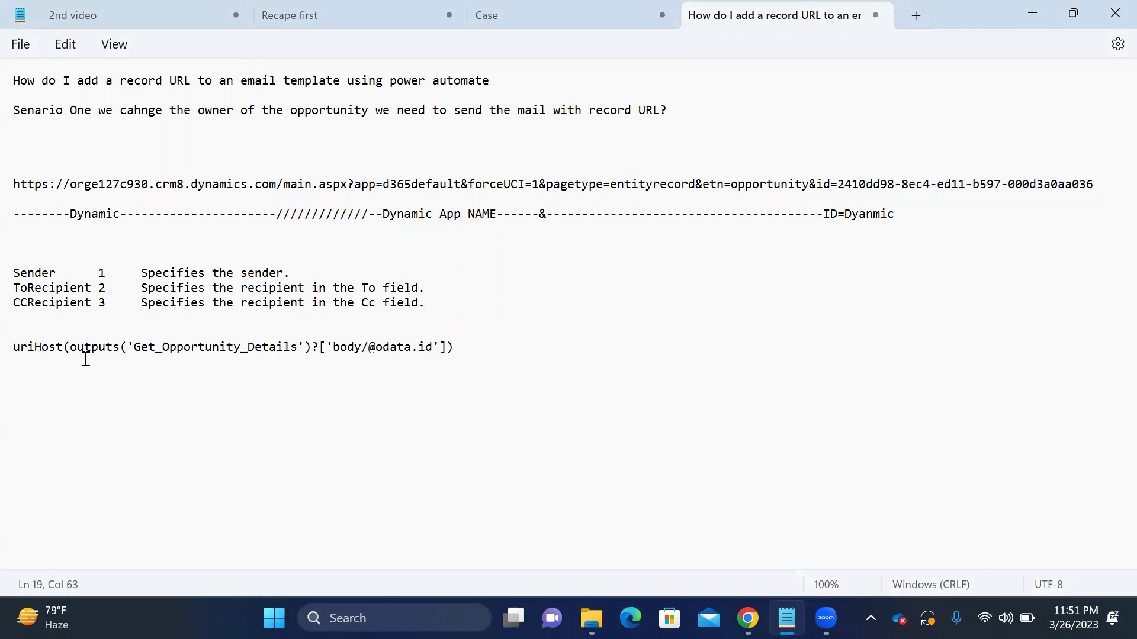
{"action": "left_click_drag", "start_coordinate": [133, 348], "coordinate": [303, 347]}
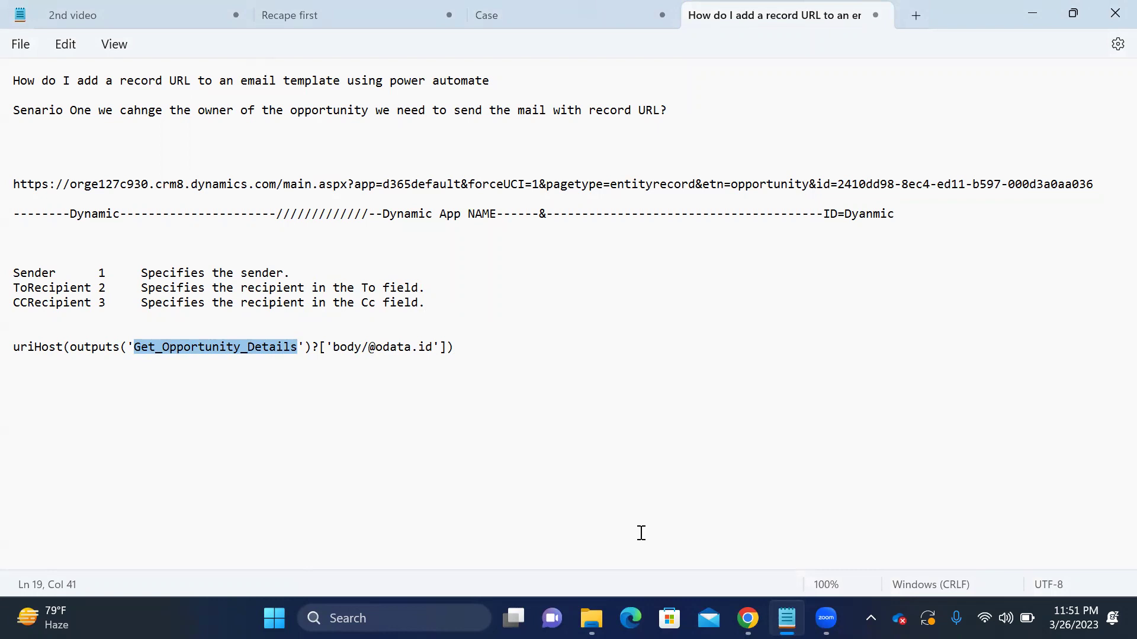
Return to the flow in Chrome, inspect the Get Opportunity Details action and the trigger settings, and collapse both
{"action": "key", "text": "alt+Tab"}
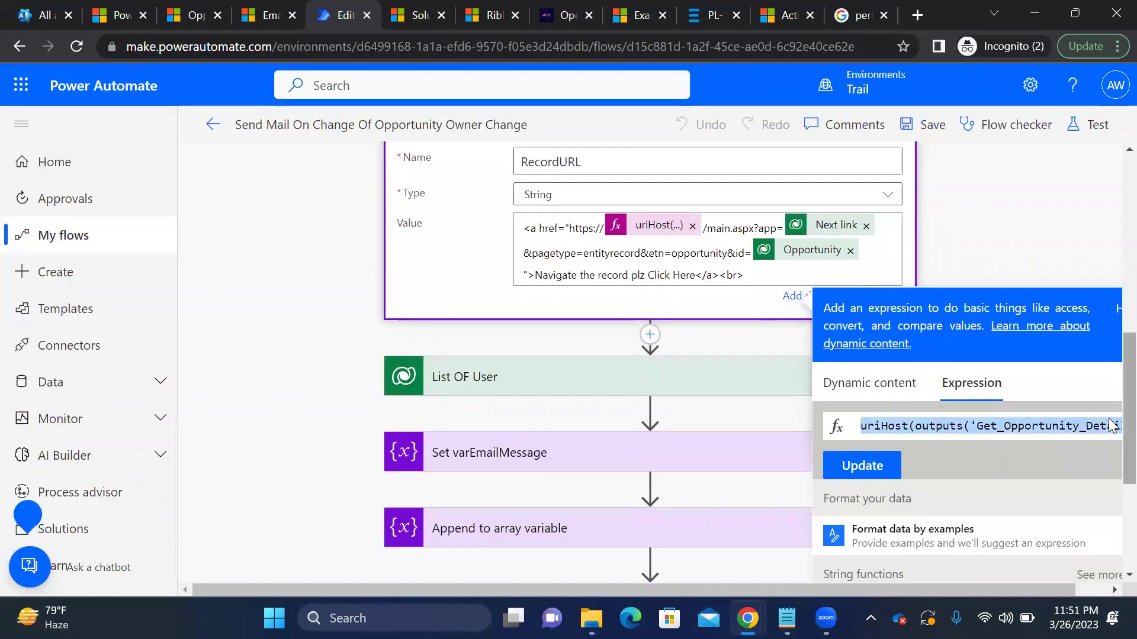
{"action": "scroll", "coordinate": [1105, 317], "scroll_direction": "up", "scroll_amount": 10}
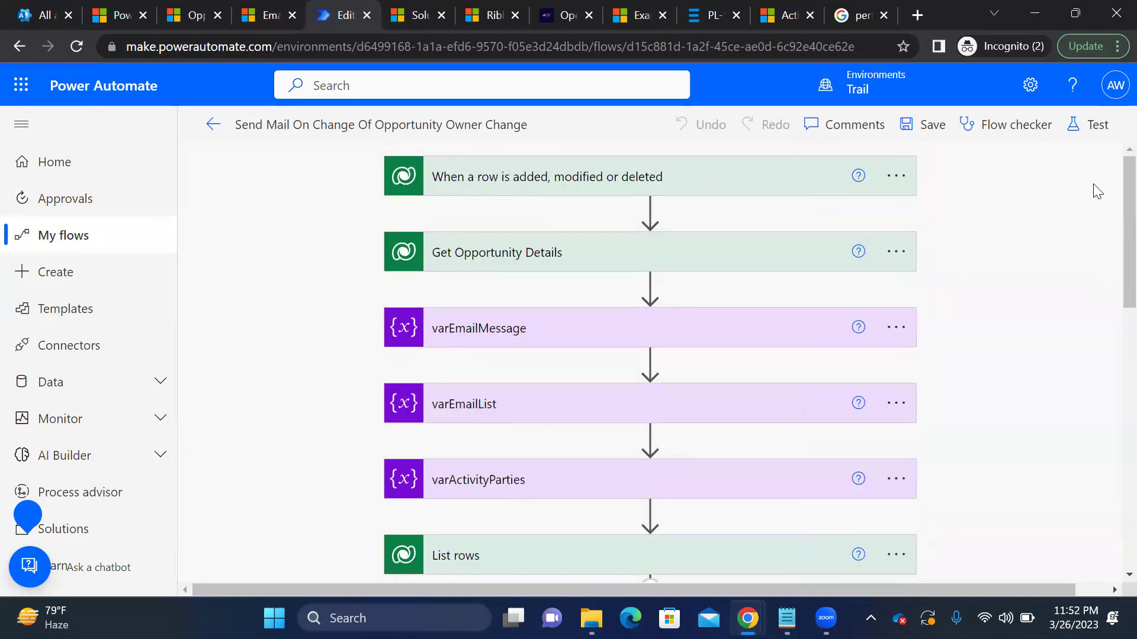
{"action": "left_click", "coordinate": [554, 257]}
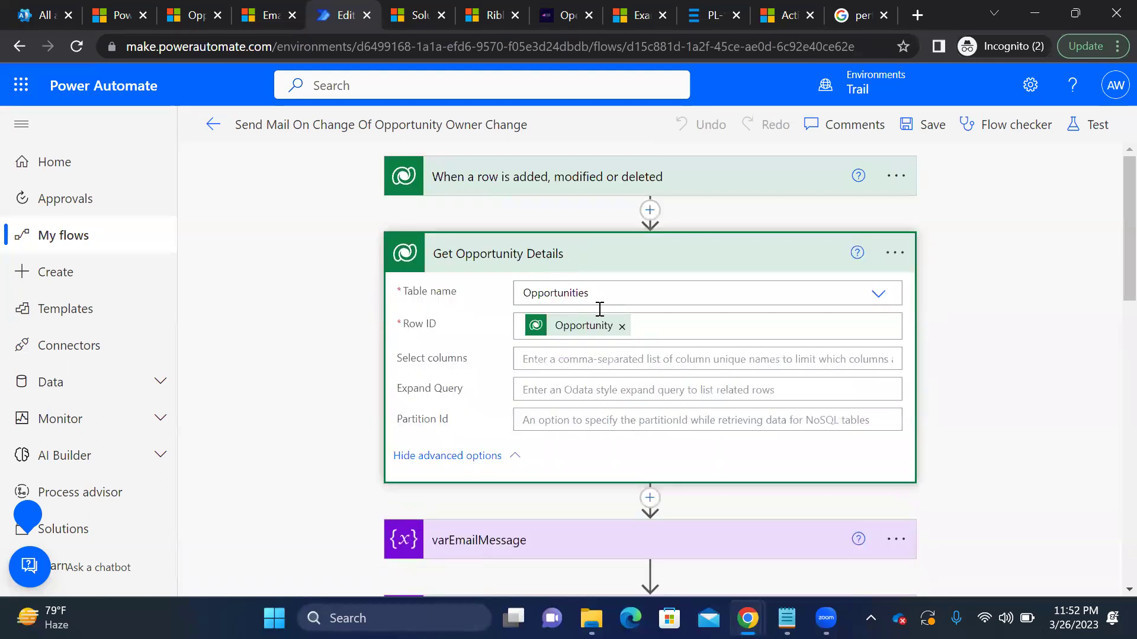
{"action": "left_click", "coordinate": [535, 184]}
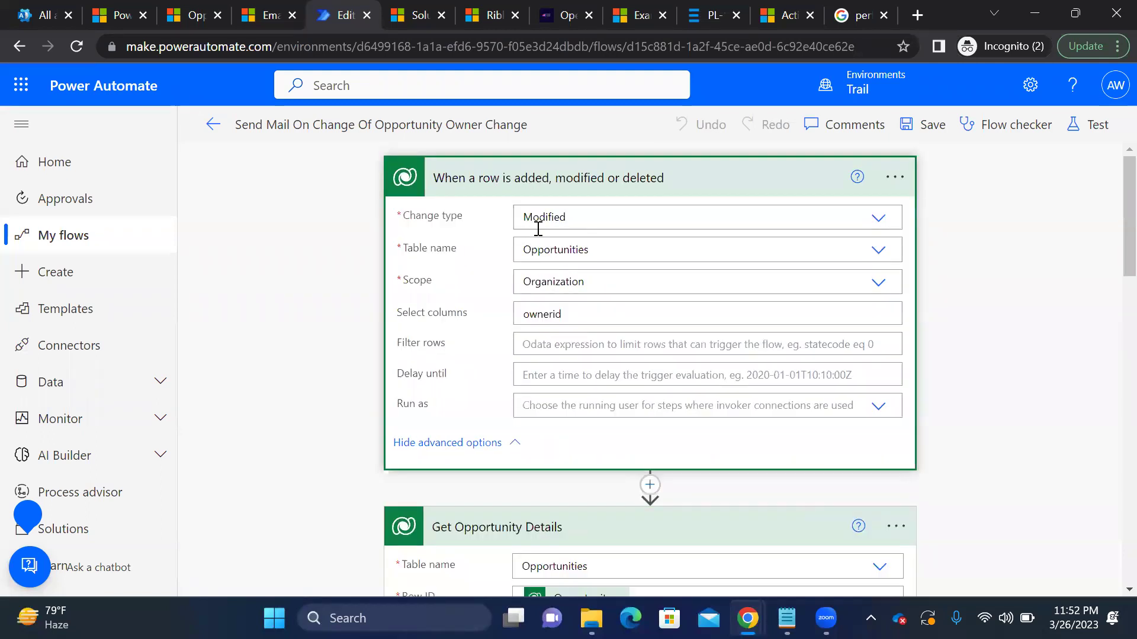
{"action": "left_click", "coordinate": [548, 188]}
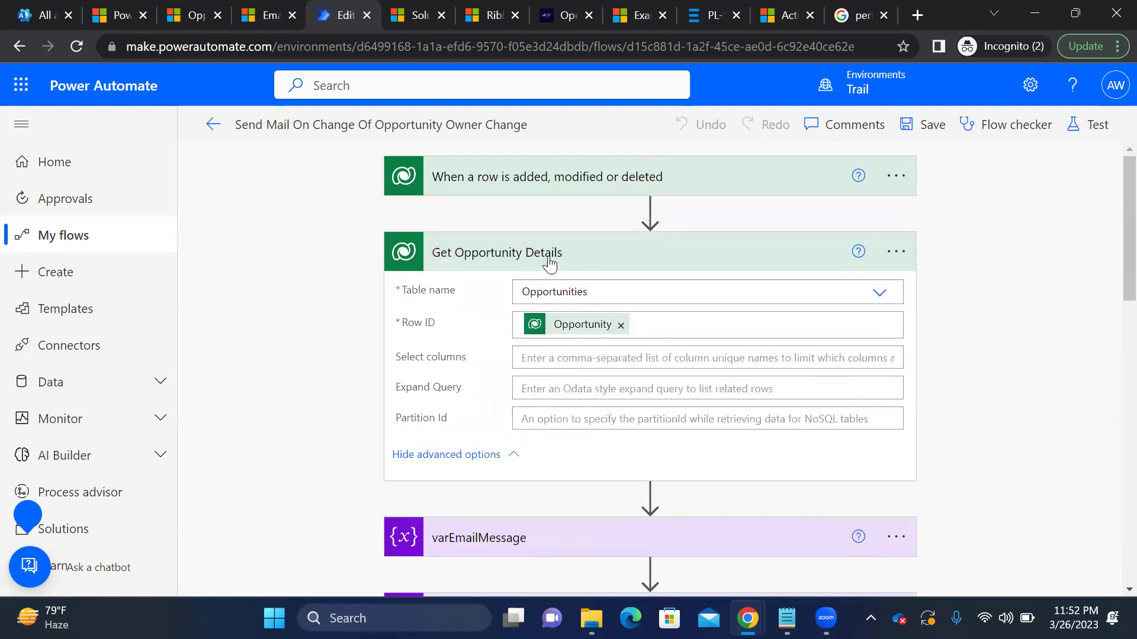
{"action": "left_click", "coordinate": [588, 260]}
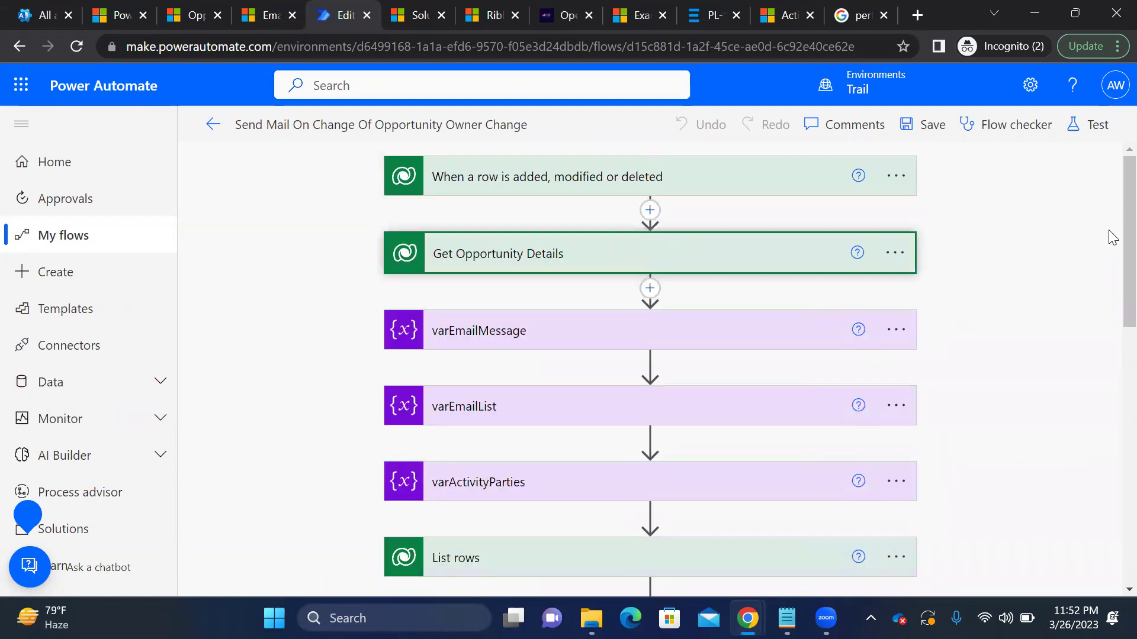
Compare the RecordURL value with the noted URL in Notepad and check what its Next link token references
{"action": "scroll", "coordinate": [1109, 231], "scroll_direction": "down", "scroll_amount": 8}
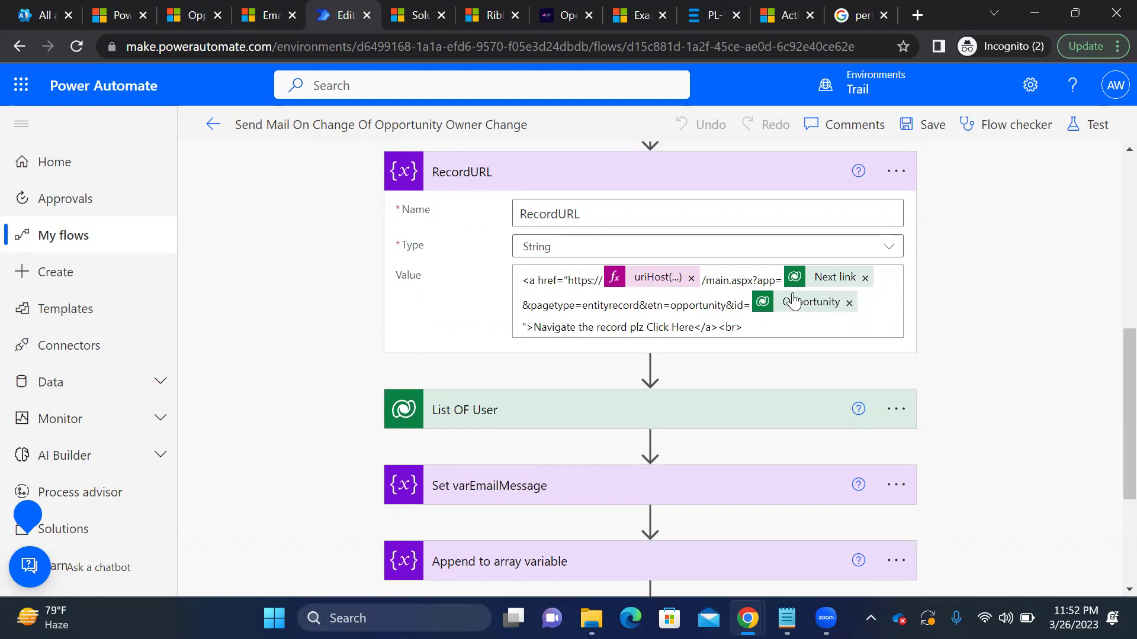
{"action": "mouse_move", "coordinate": [786, 618]}
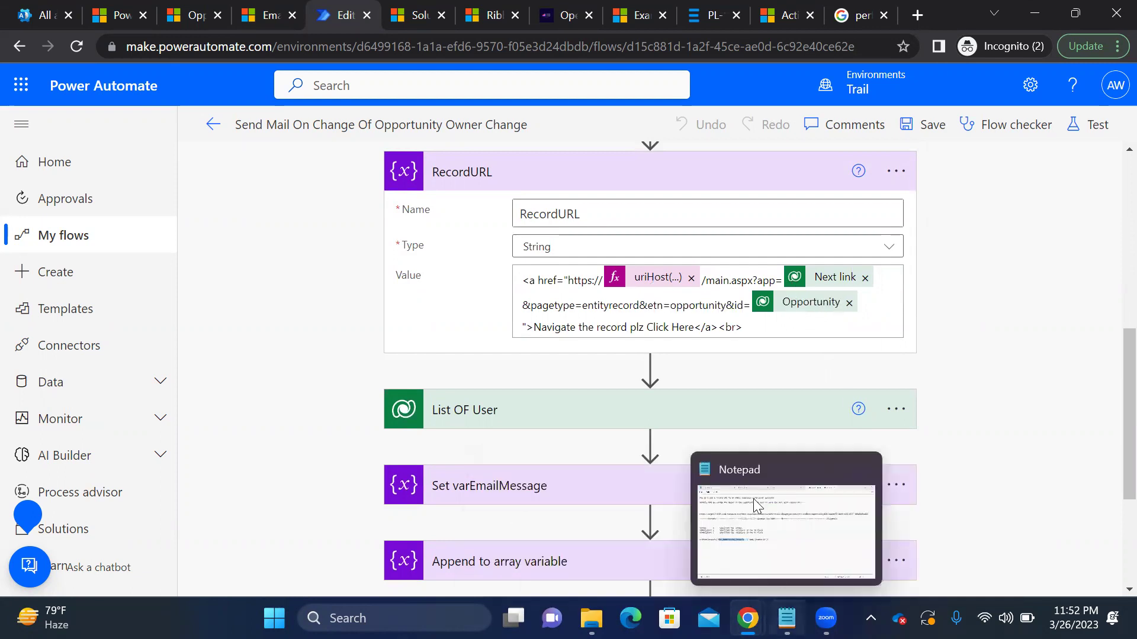
{"action": "left_click", "coordinate": [749, 491]}
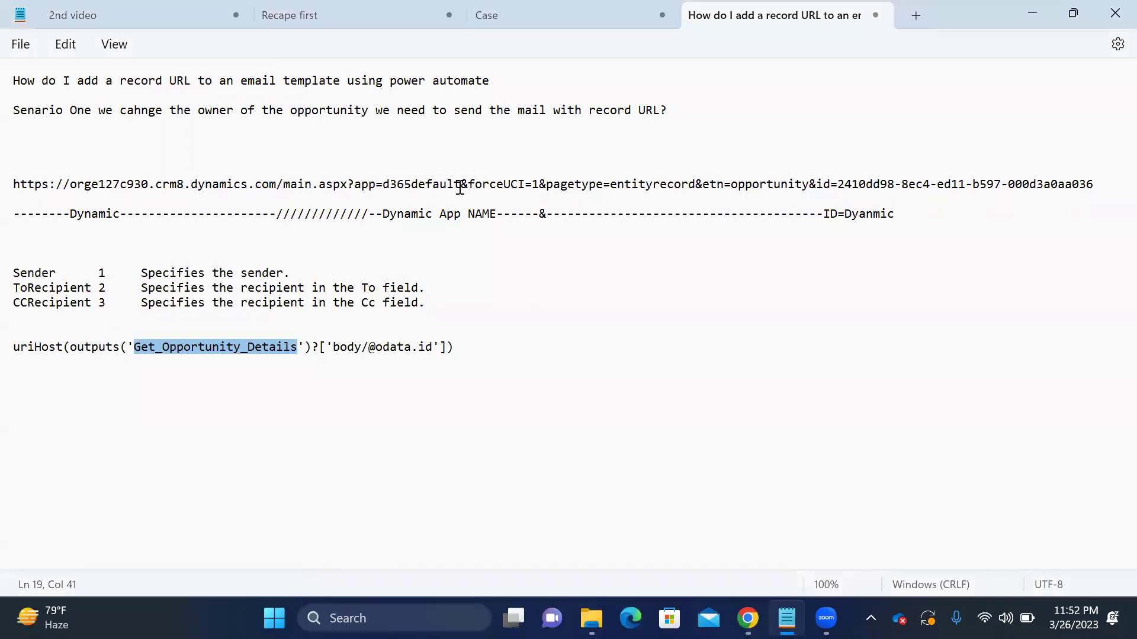
{"action": "key", "text": "alt+Tab"}
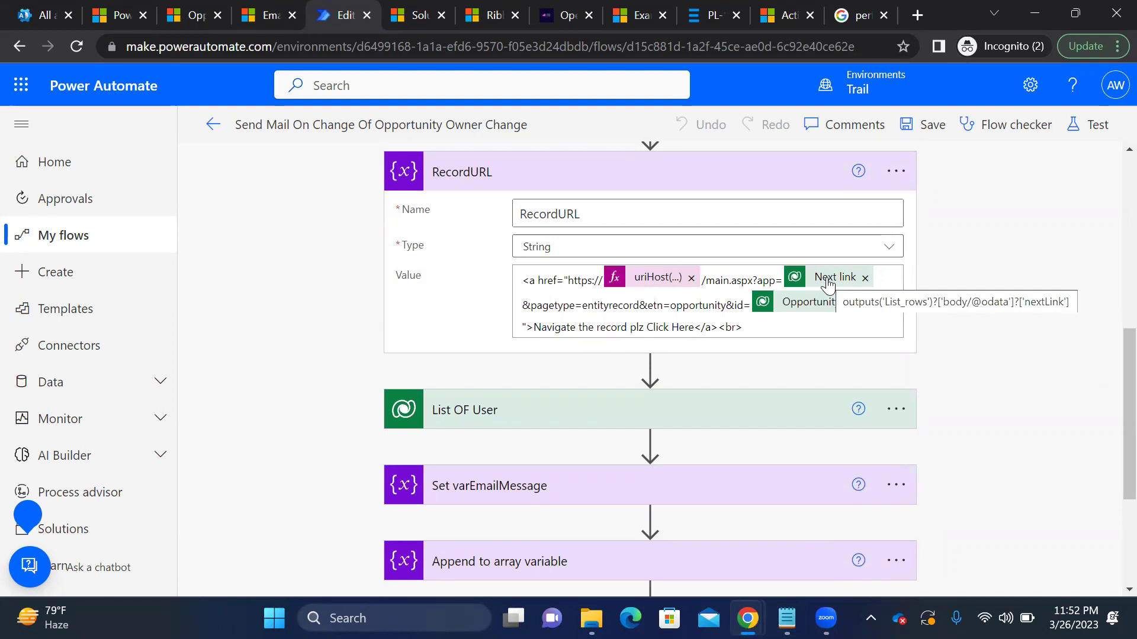
Expand the List rows action to review its table, selected column and row count, then collapse it
{"action": "left_click_drag", "start_coordinate": [1126, 421], "coordinate": [1113, 367]}
{"action": "left_click", "coordinate": [567, 247]}
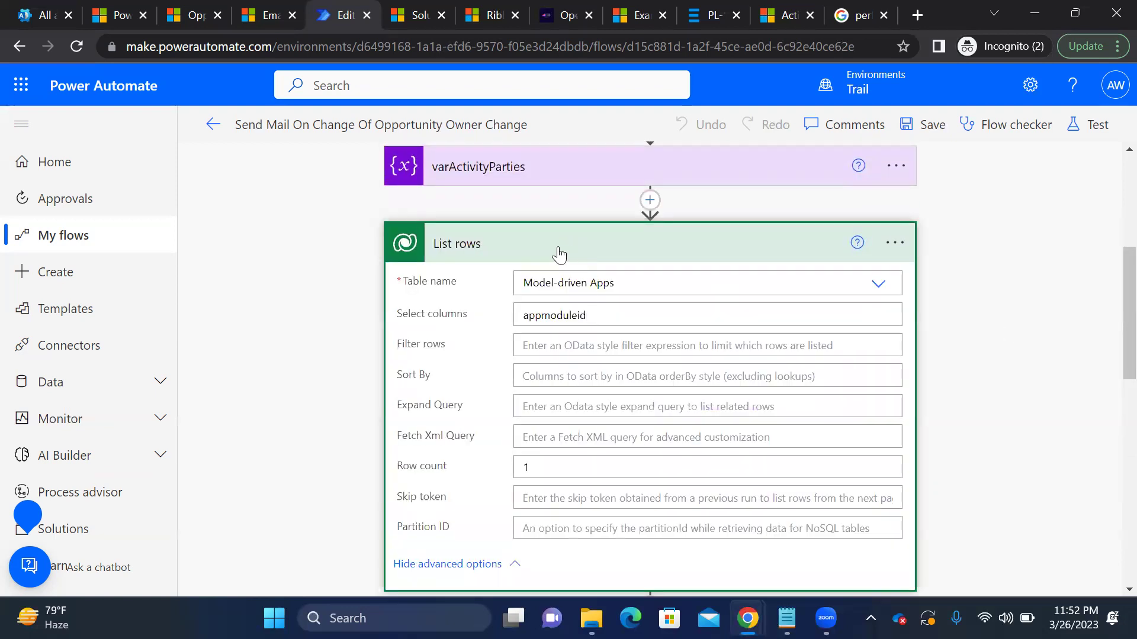
{"action": "left_click", "coordinate": [557, 255]}
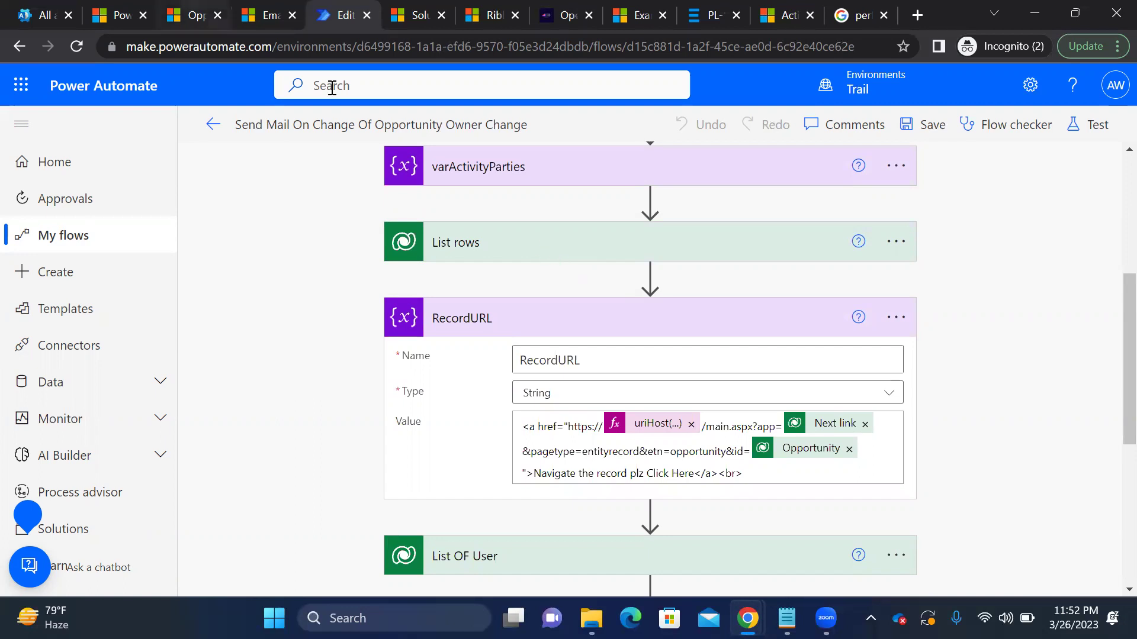
Open the app list in Dynamics 365, then revisit the List rows action in the flow
{"action": "left_click", "coordinate": [196, 15]}
{"action": "left_click", "coordinate": [230, 86]}
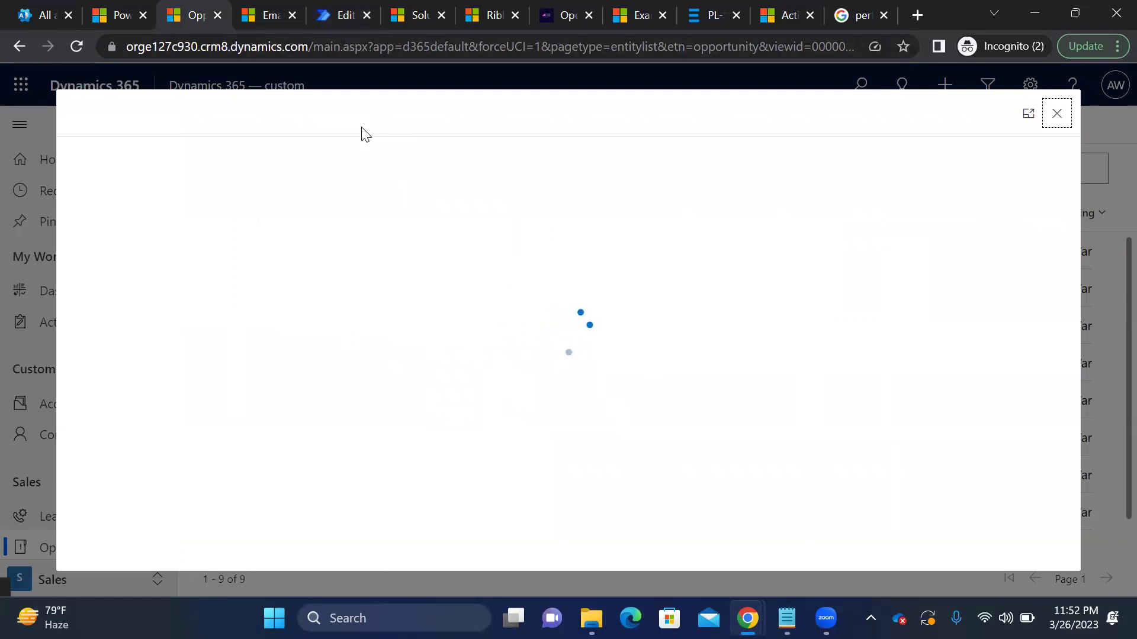
{"action": "left_click", "coordinate": [325, 25]}
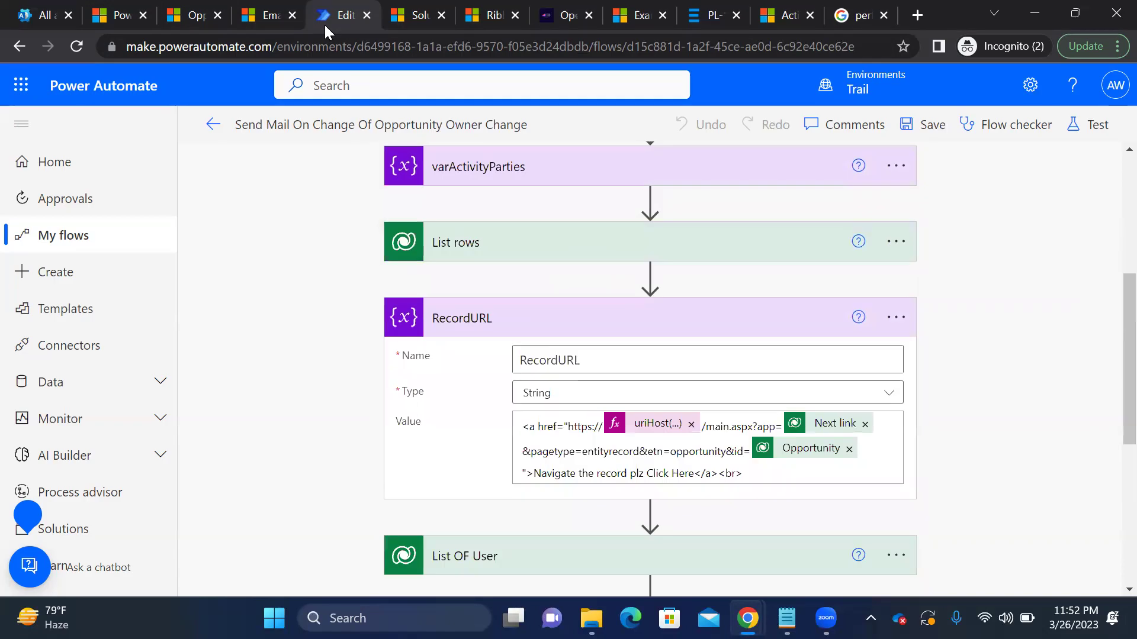
{"action": "left_click", "coordinate": [493, 237]}
{"action": "left_click", "coordinate": [556, 350]}
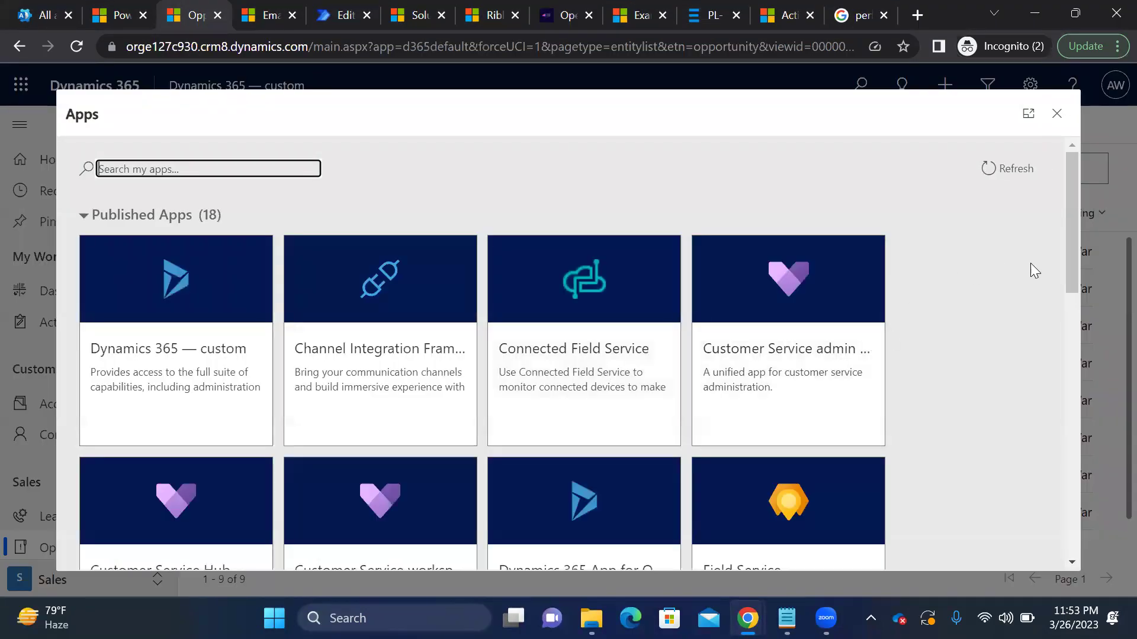
Browse the published apps in the Dynamics 365 app list
{"action": "scroll", "coordinate": [1057, 395], "scroll_direction": "down", "scroll_amount": 3}
{"action": "scroll", "coordinate": [1045, 438], "scroll_direction": "down", "scroll_amount": 5}
{"action": "scroll", "coordinate": [1020, 401], "scroll_direction": "up", "scroll_amount": 7}
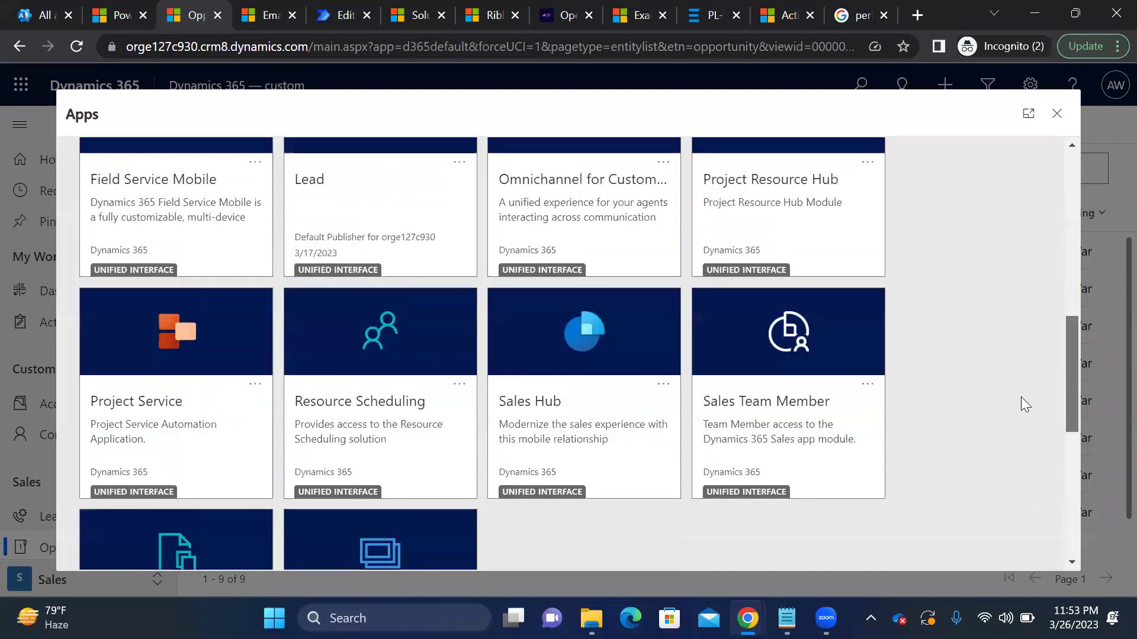
{"action": "scroll", "coordinate": [1013, 260], "scroll_direction": "up", "scroll_amount": 2}
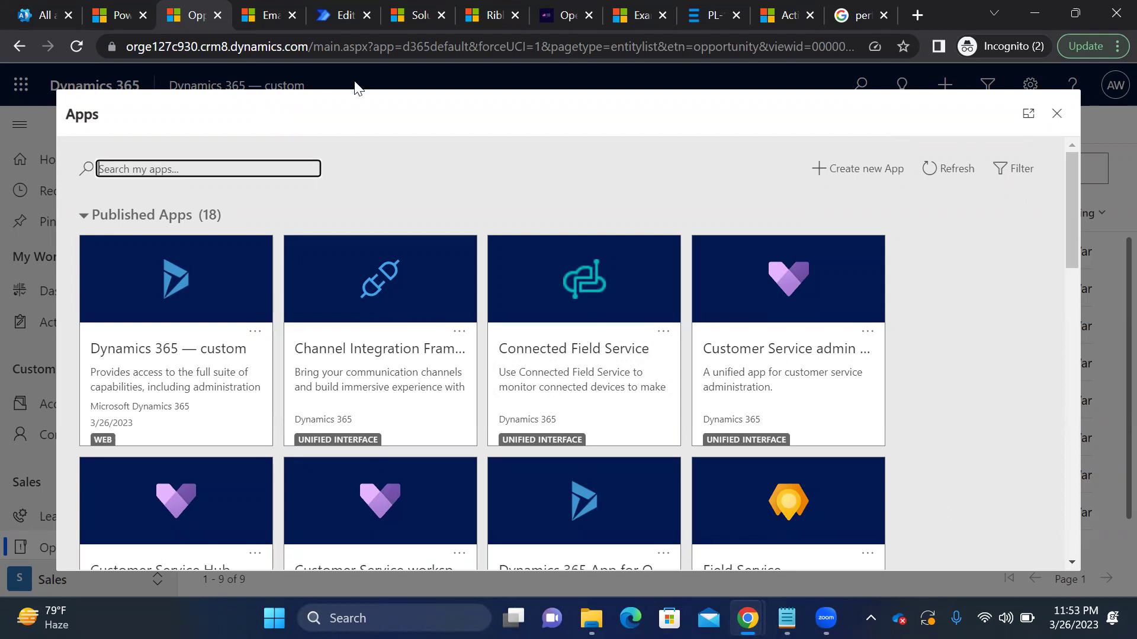
Return to the flow in Power Automate and check what the Opportunity token in the RecordURL value references
{"action": "key", "text": "ctrl+5"}
{"action": "left_click", "coordinate": [689, 249]}
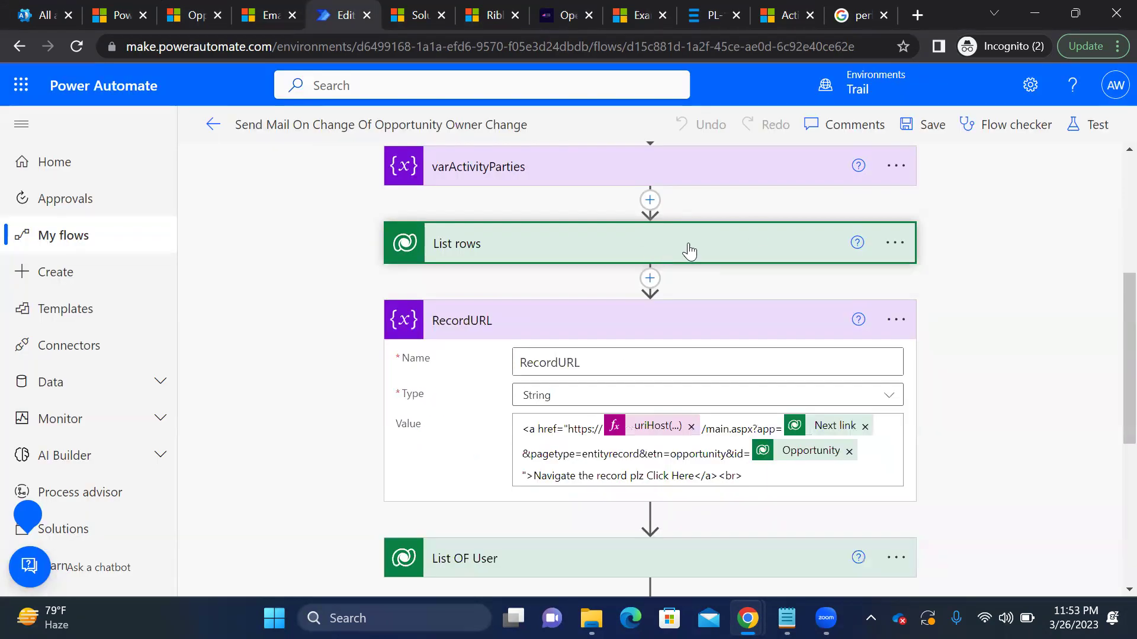
{"action": "scroll", "coordinate": [653, 391], "scroll_direction": "down", "scroll_amount": 3}
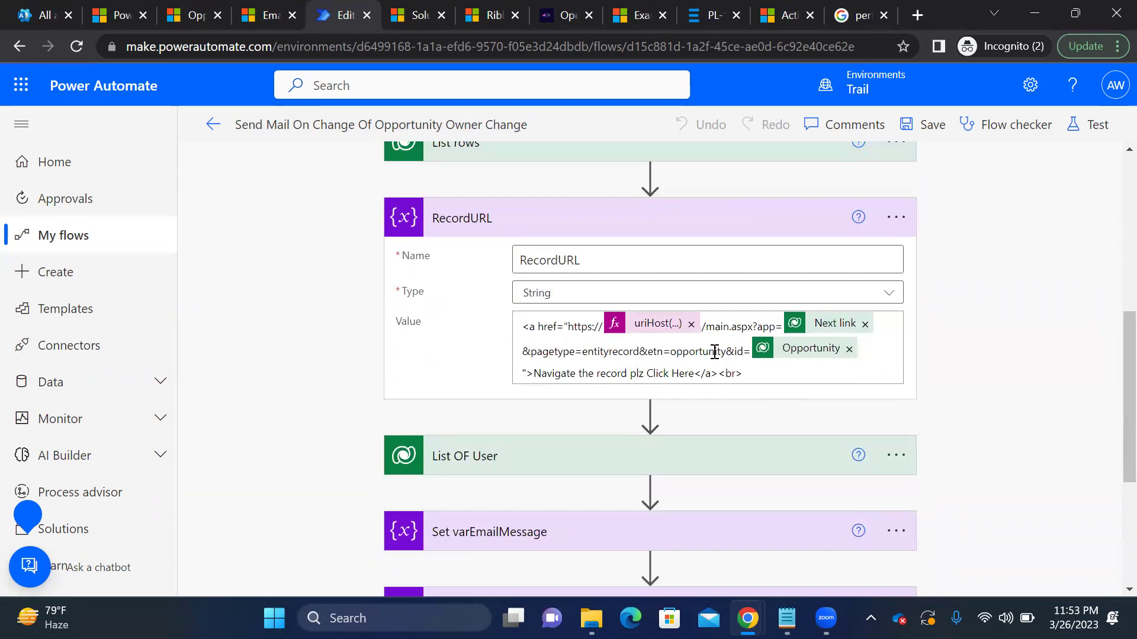
{"action": "left_click", "coordinate": [740, 354]}
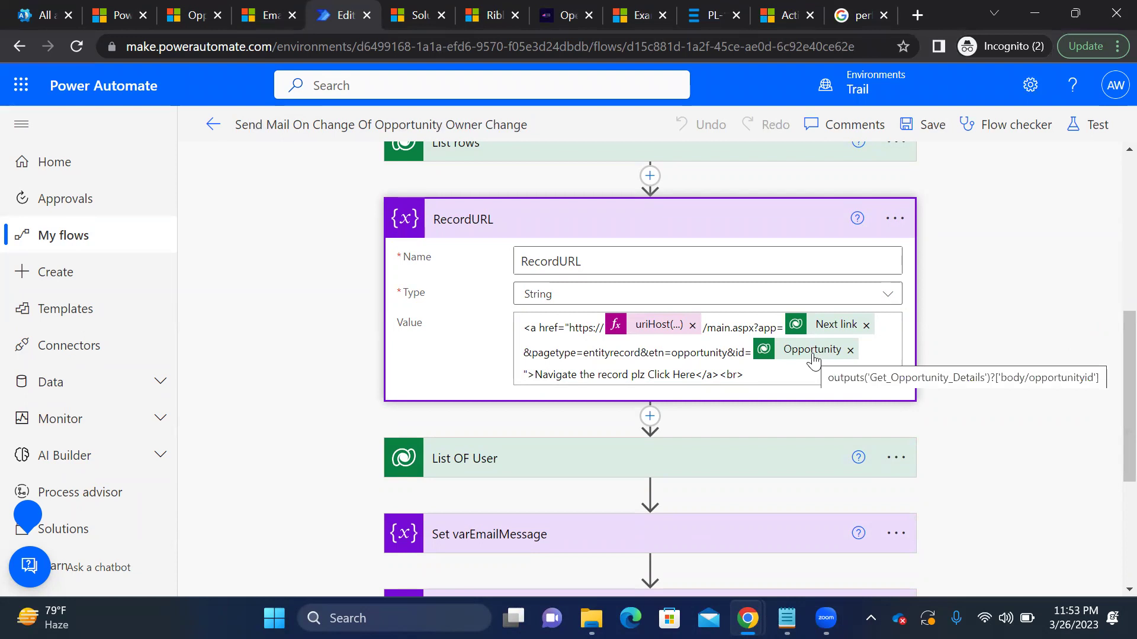
Expand the Get Opportunity Details action to review its table name and row ID, then collapse it
{"action": "scroll", "coordinate": [1107, 237], "scroll_direction": "up", "scroll_amount": 6}
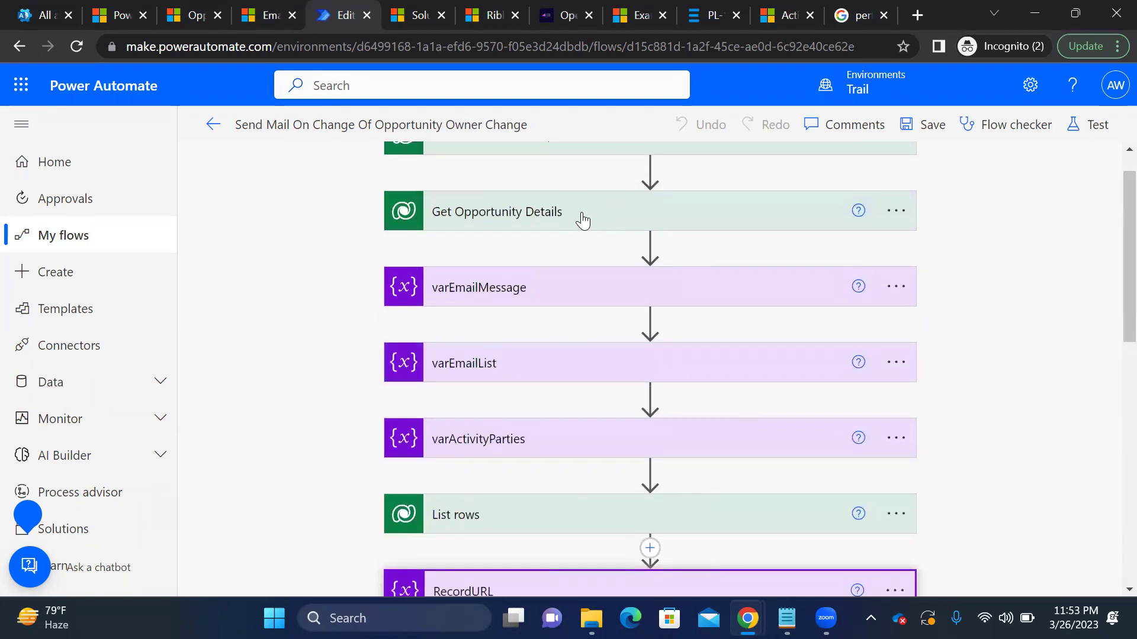
{"action": "left_click", "coordinate": [583, 220]}
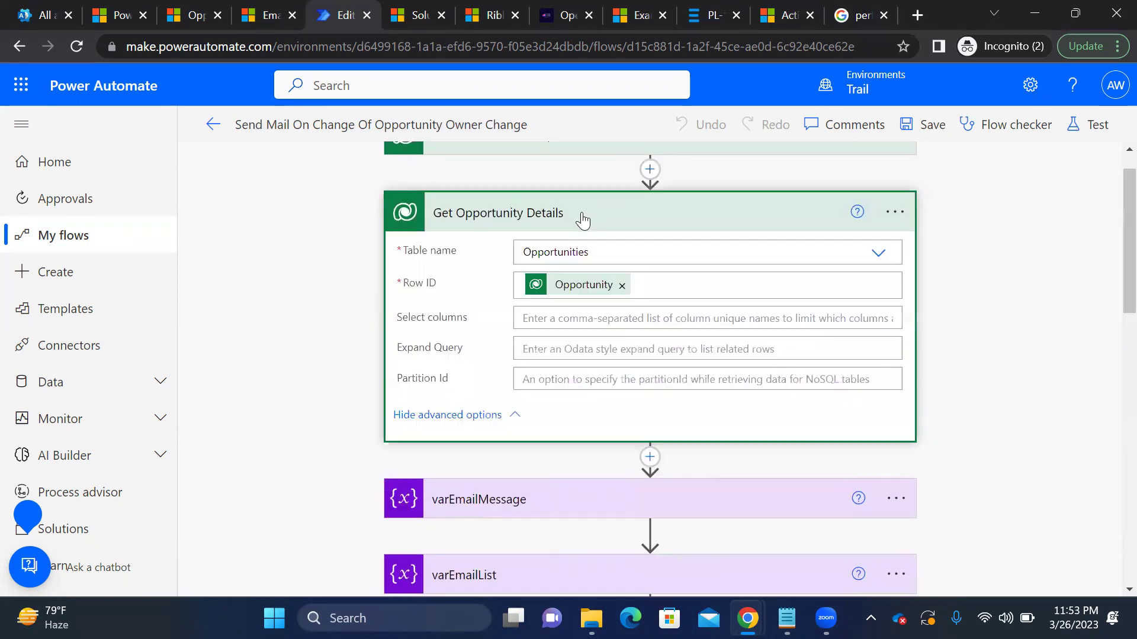
{"action": "left_click", "coordinate": [552, 217]}
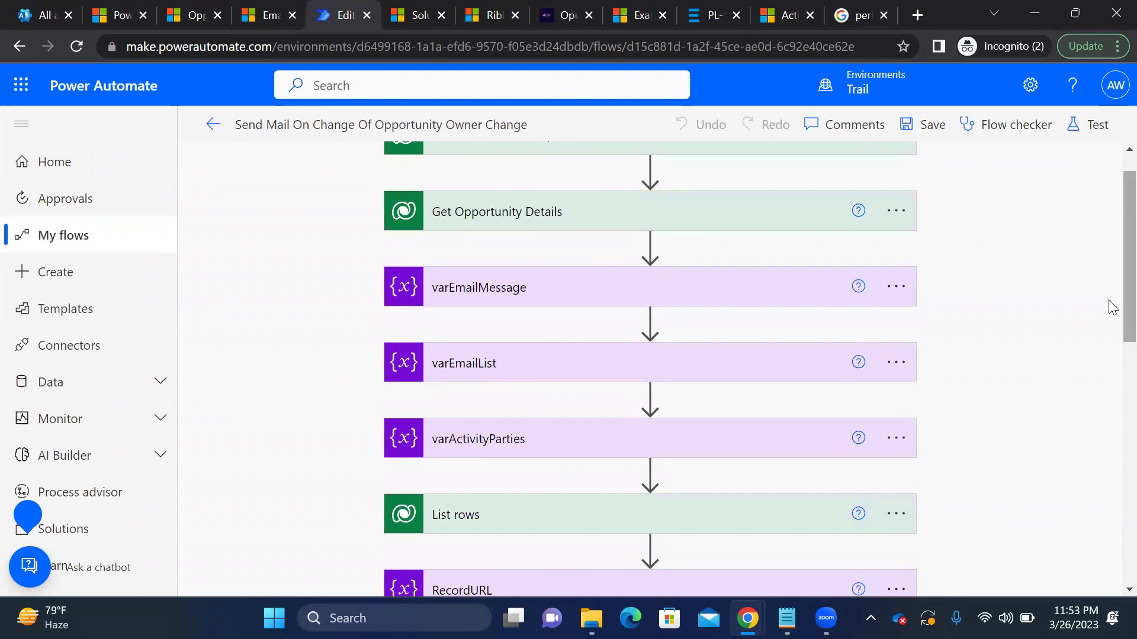
Review the uriHost expression and the link text in the RecordURL value, then collapse the action
{"action": "scroll", "coordinate": [1108, 310], "scroll_direction": "down", "scroll_amount": 5}
{"action": "scroll", "coordinate": [1109, 438], "scroll_direction": "down", "scroll_amount": 2}
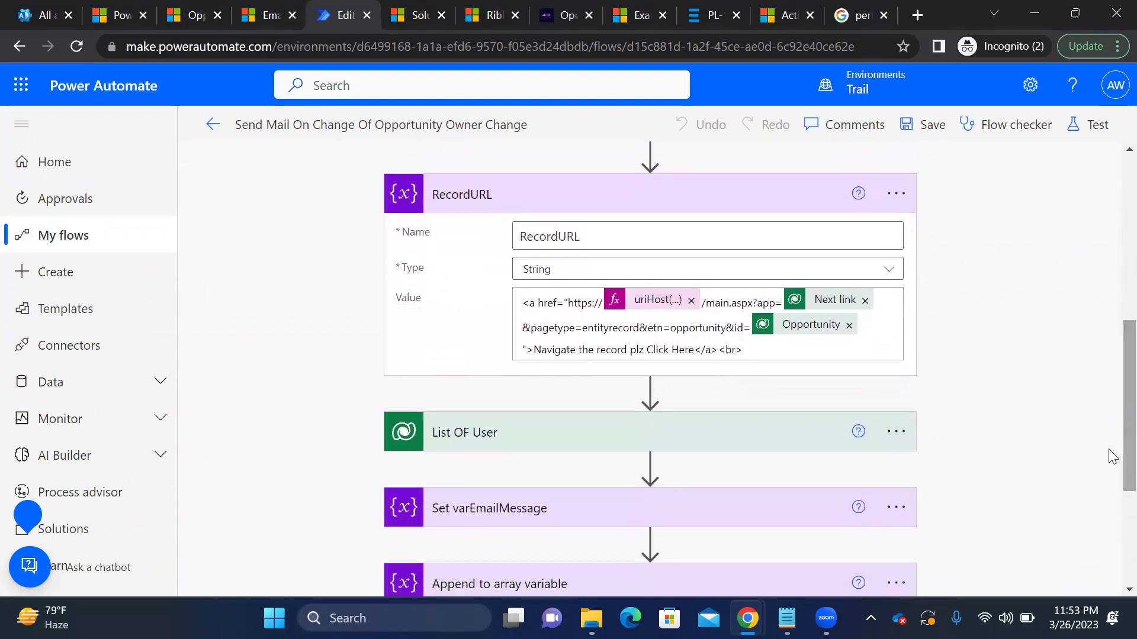
{"action": "left_click", "coordinate": [536, 304]}
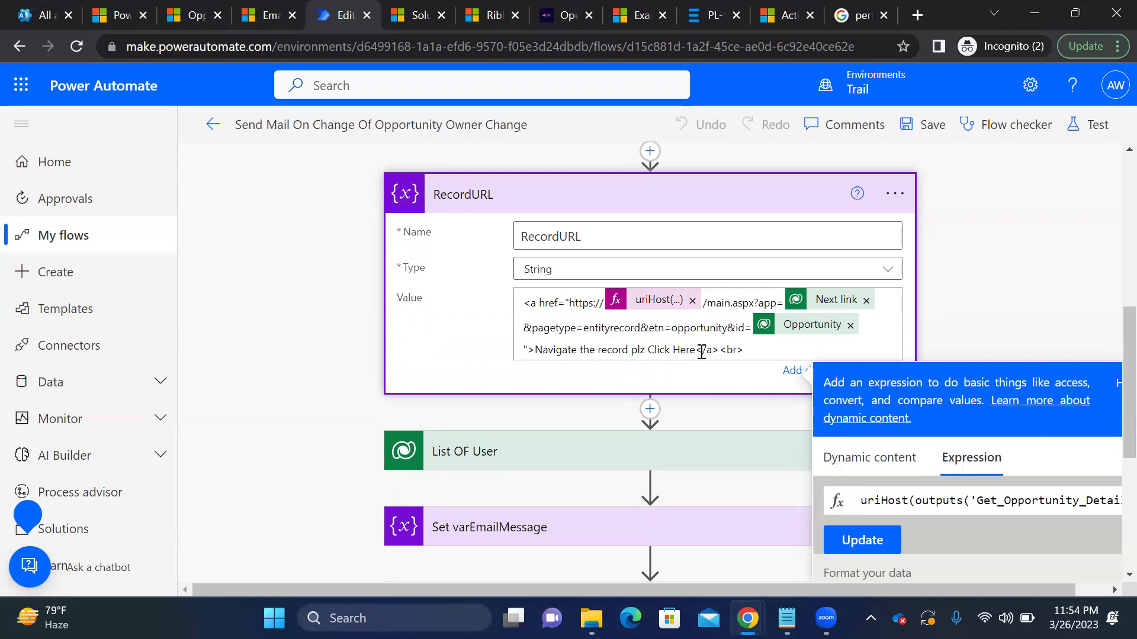
{"action": "left_click", "coordinate": [749, 349]}
{"action": "left_click", "coordinate": [604, 183]}
Expand the List OF User action with its advanced options to review the selected column and row count, then collapse it
{"action": "left_click", "coordinate": [563, 282]}
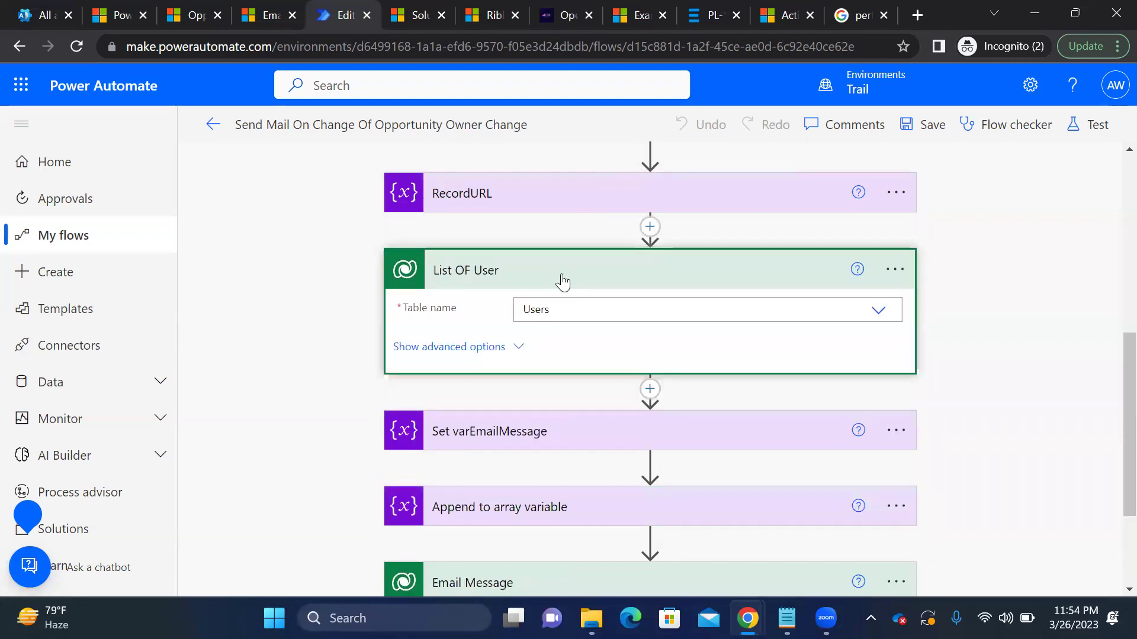
{"action": "left_click", "coordinate": [520, 349]}
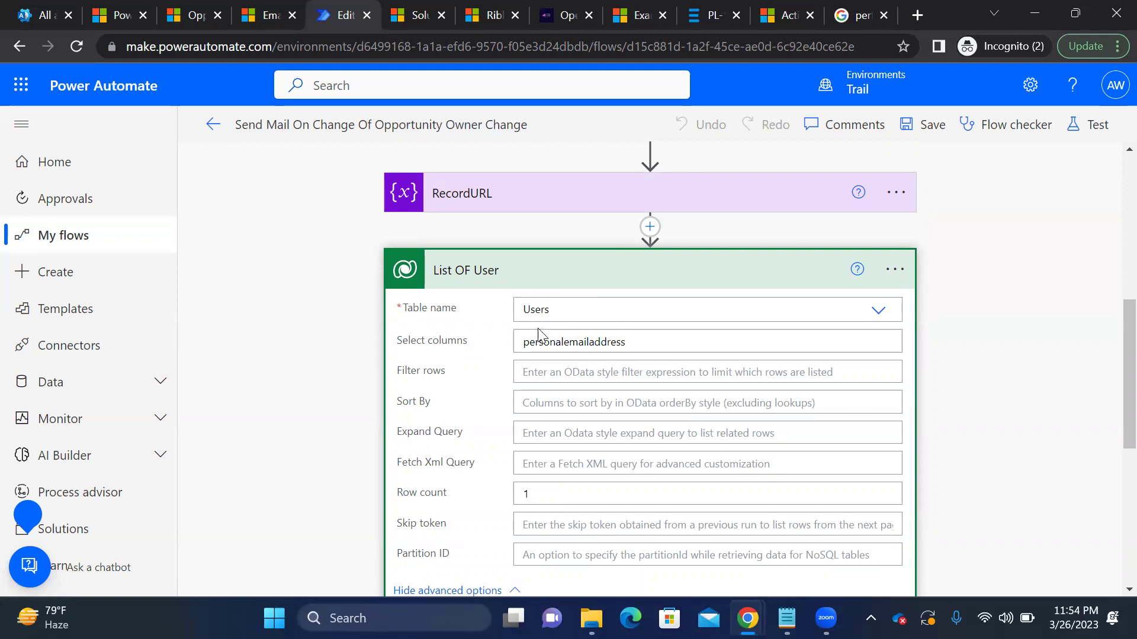
{"action": "left_click", "coordinate": [527, 288]}
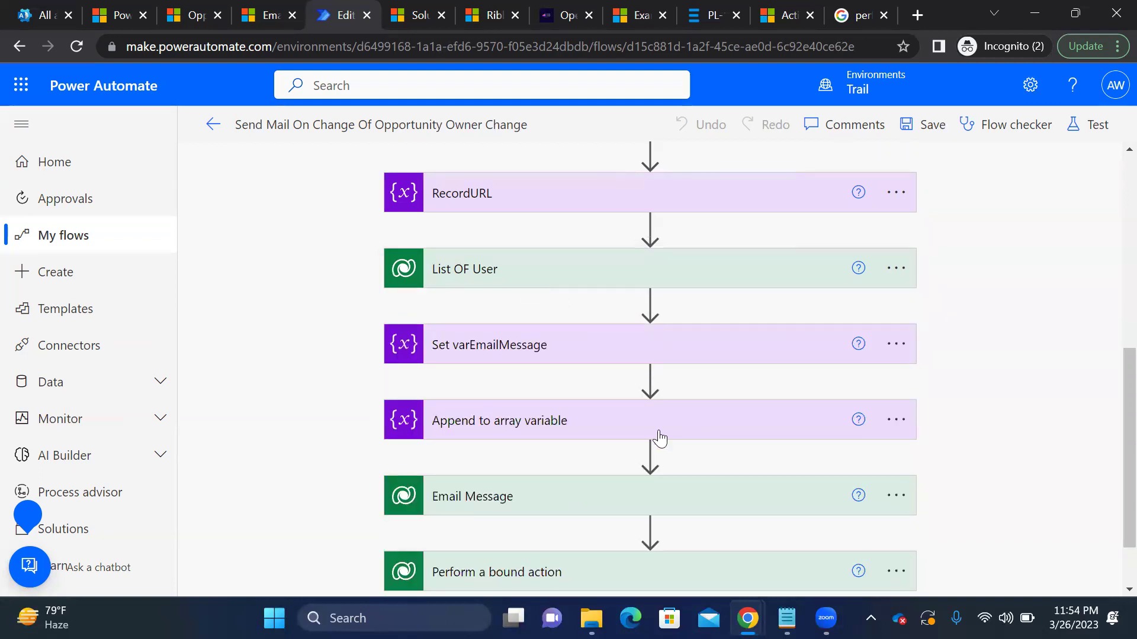
Expand the Set varEmailMessage action to see which variable it sets, and locate that variable's initialization earlier in the flow
{"action": "left_click", "coordinate": [554, 351]}
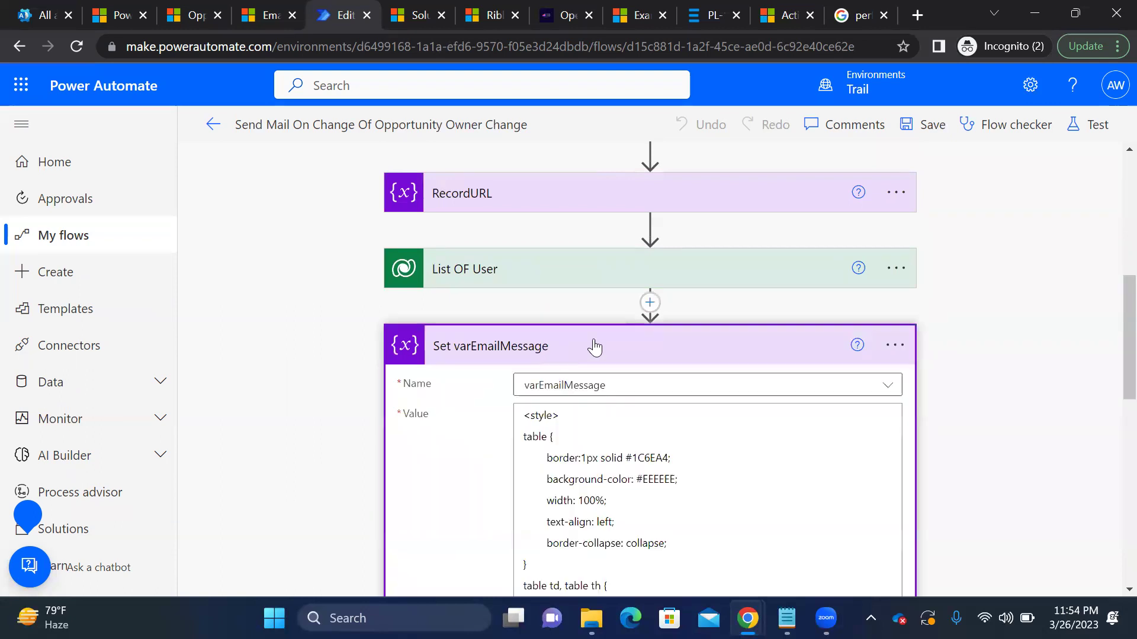
{"action": "scroll", "coordinate": [1113, 354], "scroll_direction": "down", "scroll_amount": 3}
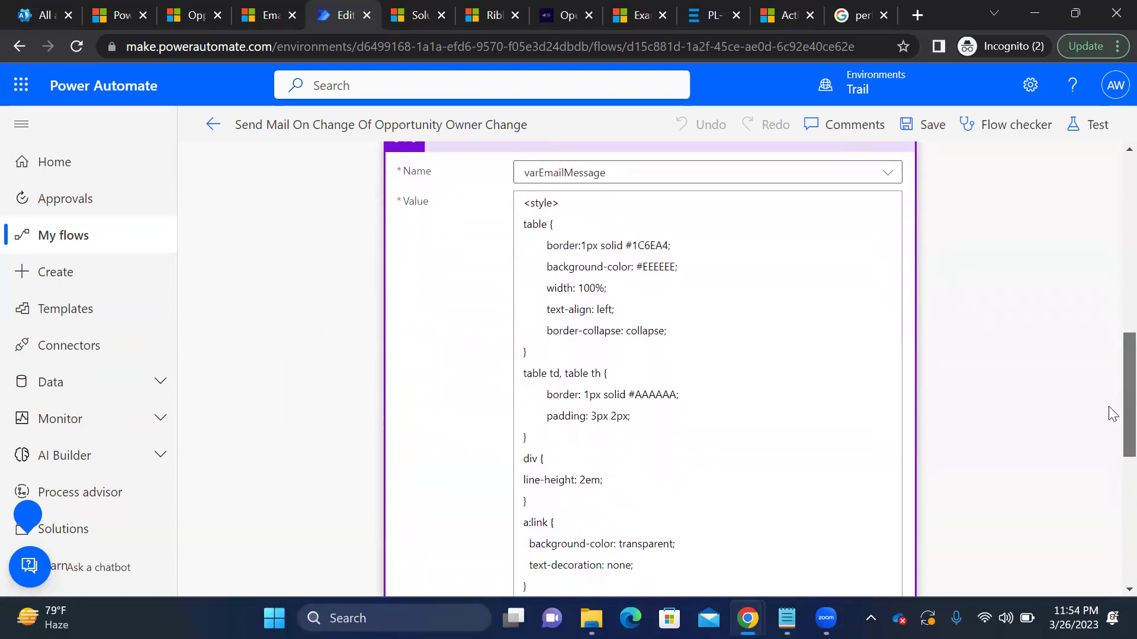
{"action": "scroll", "coordinate": [1113, 396], "scroll_direction": "up", "scroll_amount": 1}
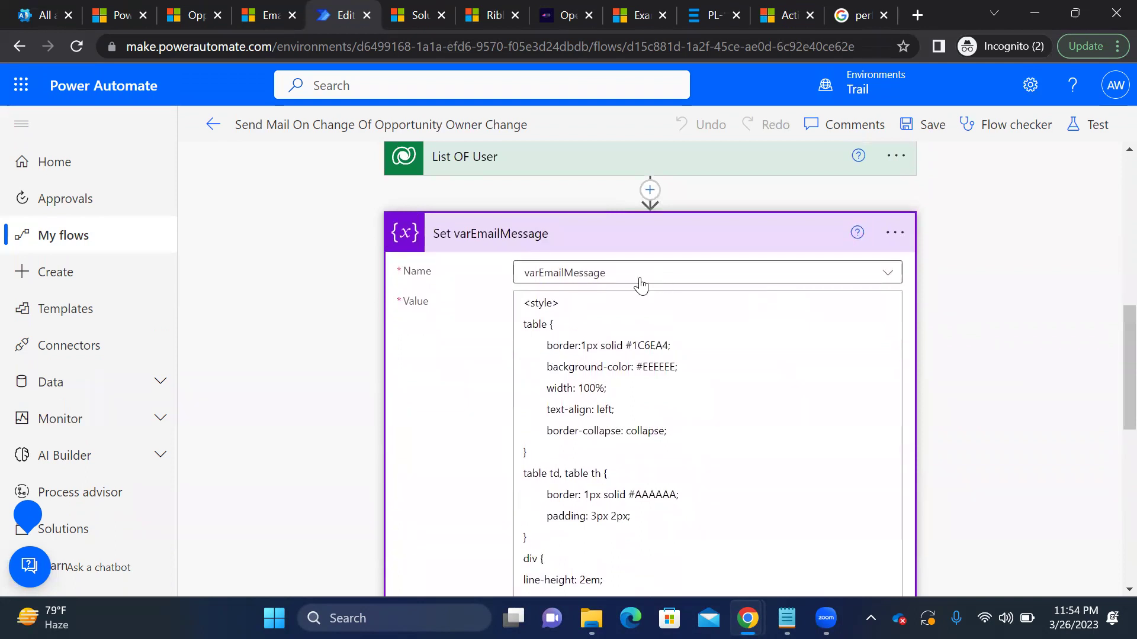
{"action": "scroll", "coordinate": [1112, 398], "scroll_direction": "up", "scroll_amount": 6}
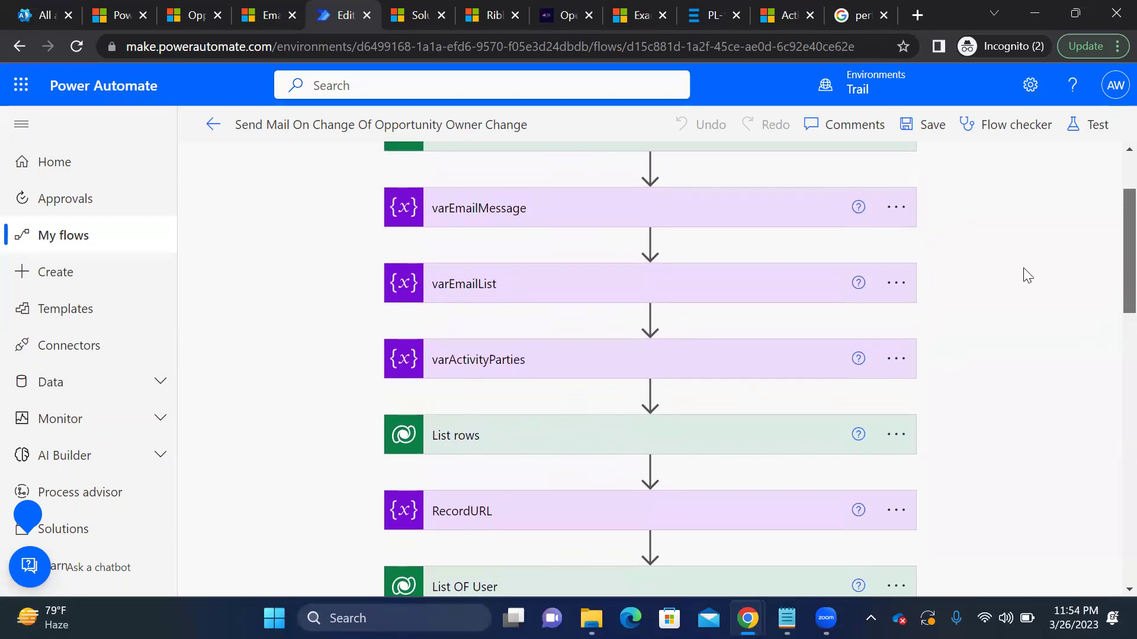
{"action": "scroll", "coordinate": [1112, 301], "scroll_direction": "down", "scroll_amount": 7}
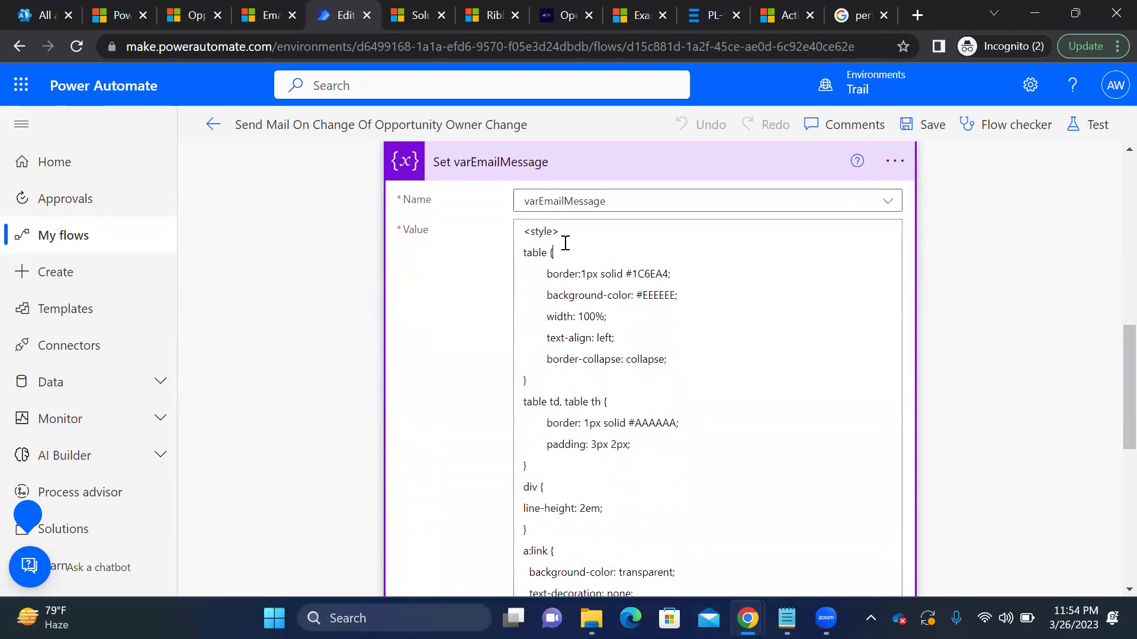
Read through the HTML styling and message text in the Set varEmailMessage value, down to the RecordURL token
{"action": "left_click", "coordinate": [570, 494]}
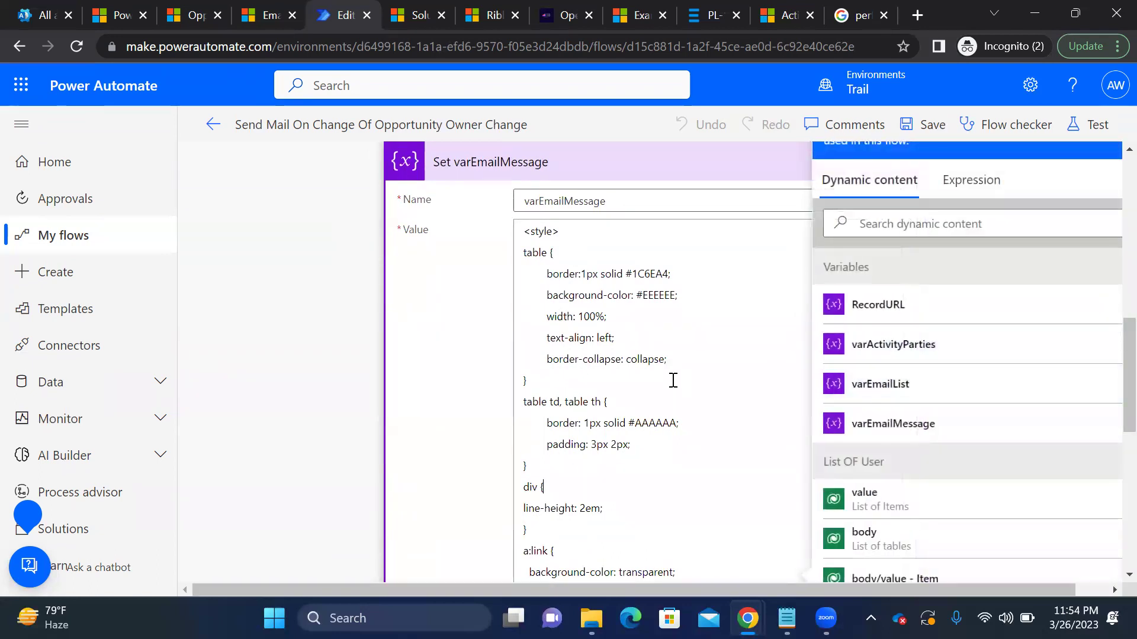
{"action": "left_click", "coordinate": [305, 373]}
{"action": "scroll", "coordinate": [1111, 394], "scroll_direction": "down", "scroll_amount": 5}
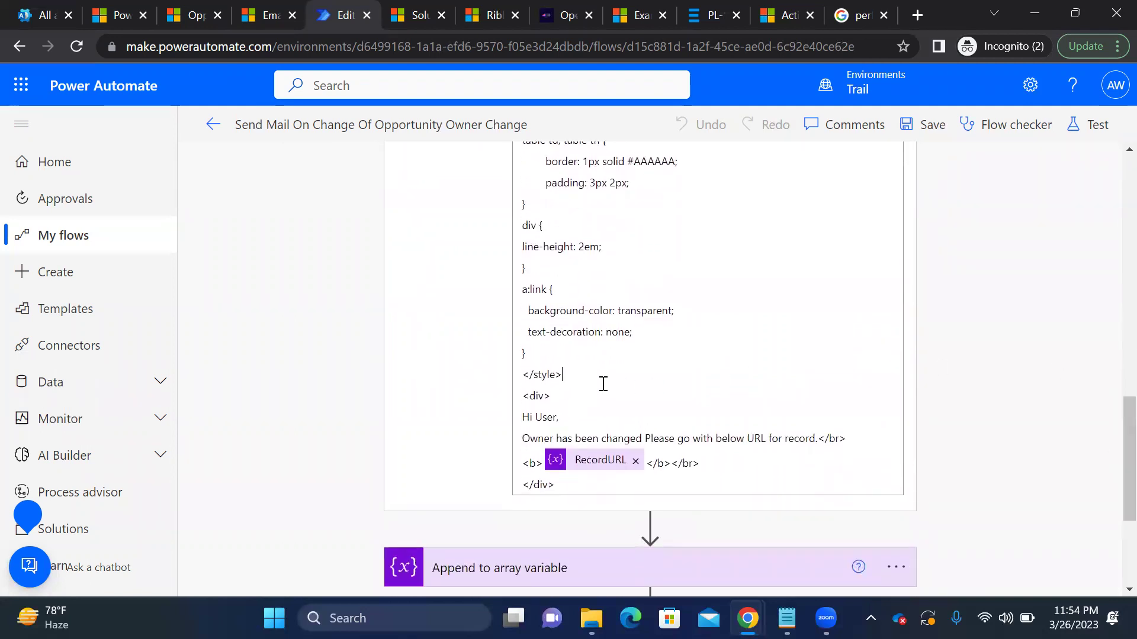
{"action": "left_click", "coordinate": [603, 384]}
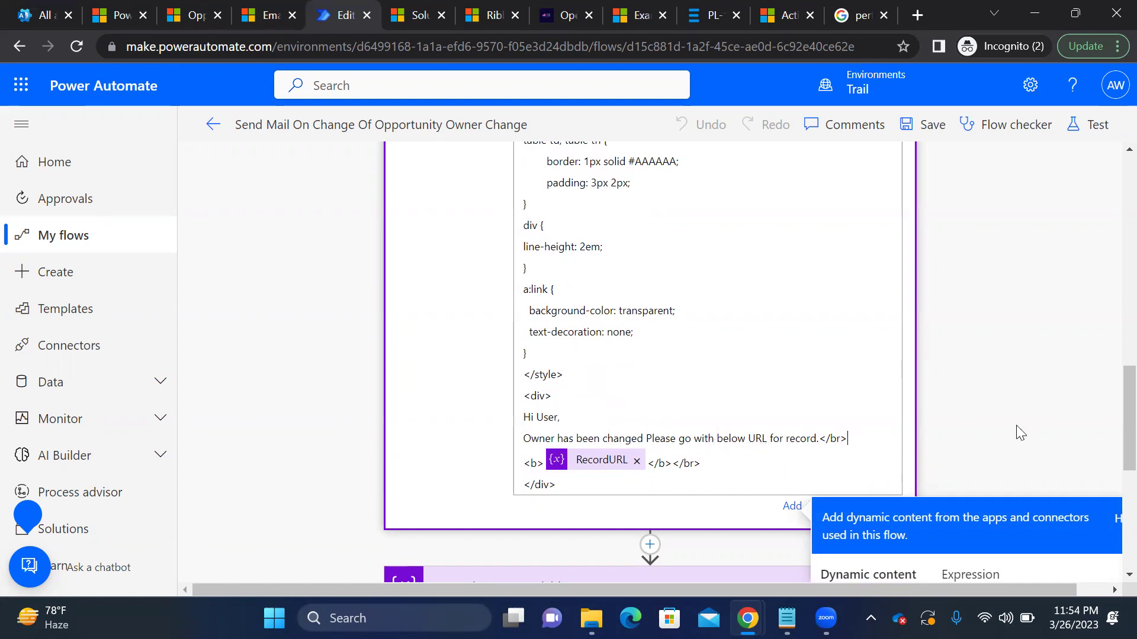
{"action": "left_click_drag", "start_coordinate": [1124, 419], "coordinate": [1111, 490]}
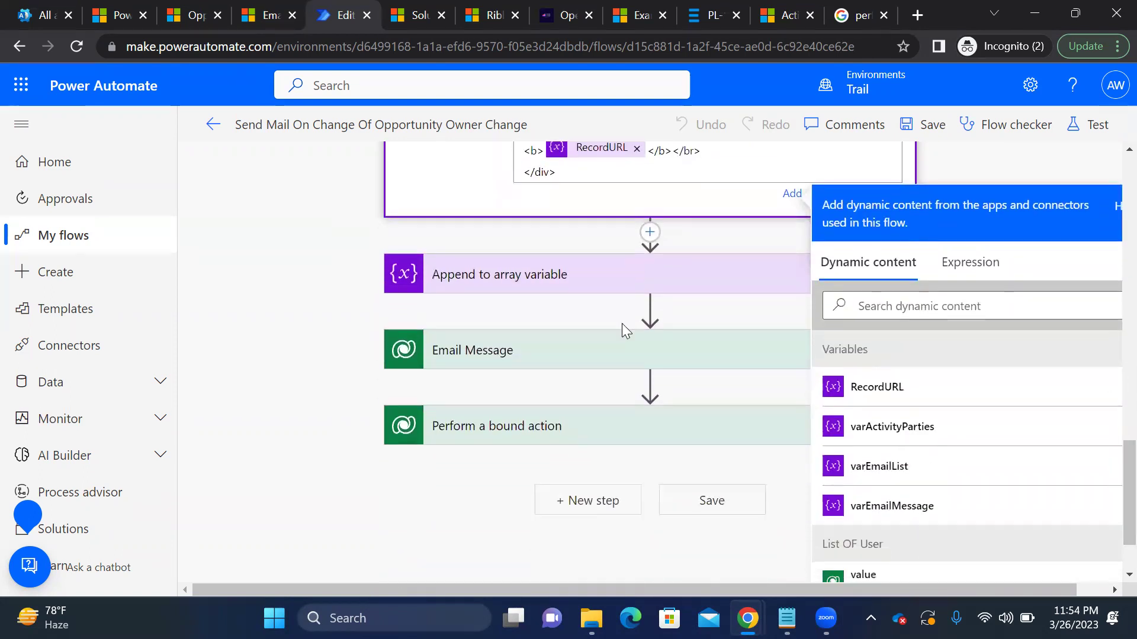
Expand Append to array variable to examine the systemusers binding and participationtypemask in its value, then collapse it
{"action": "left_click", "coordinate": [521, 294]}
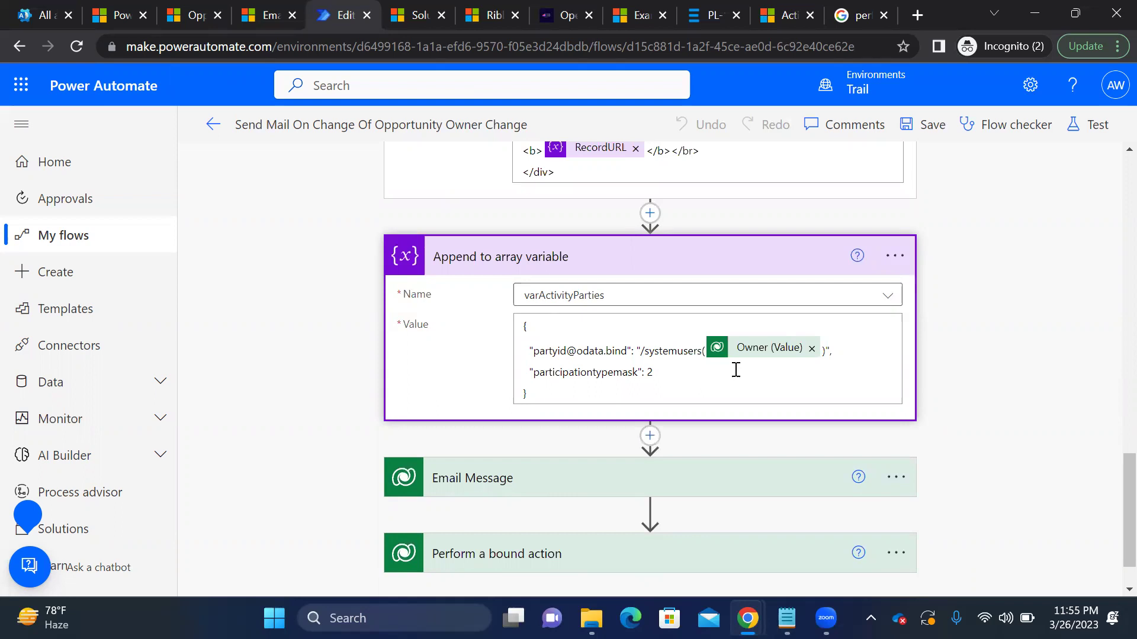
{"action": "double_click", "coordinate": [672, 351]}
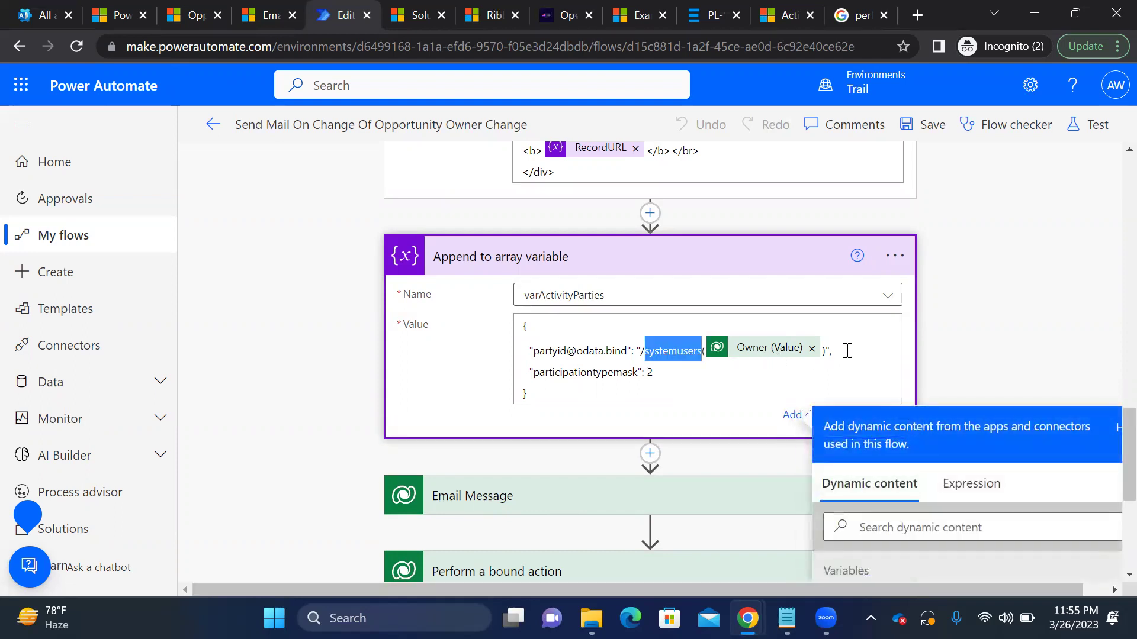
{"action": "left_click", "coordinate": [847, 351]}
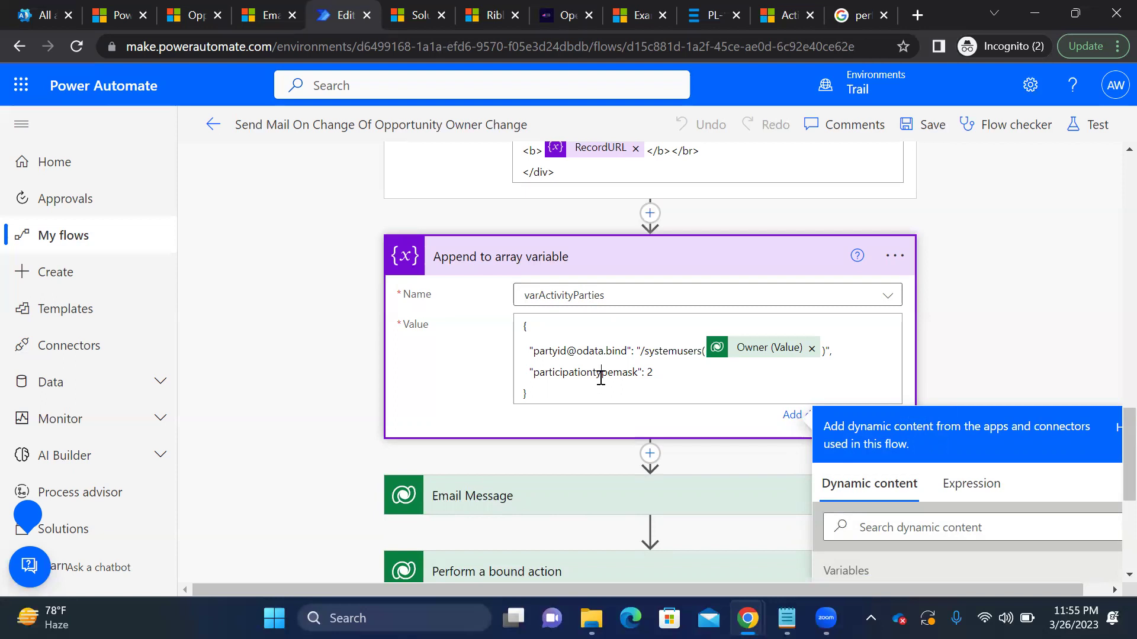
{"action": "double_click", "coordinate": [573, 372]}
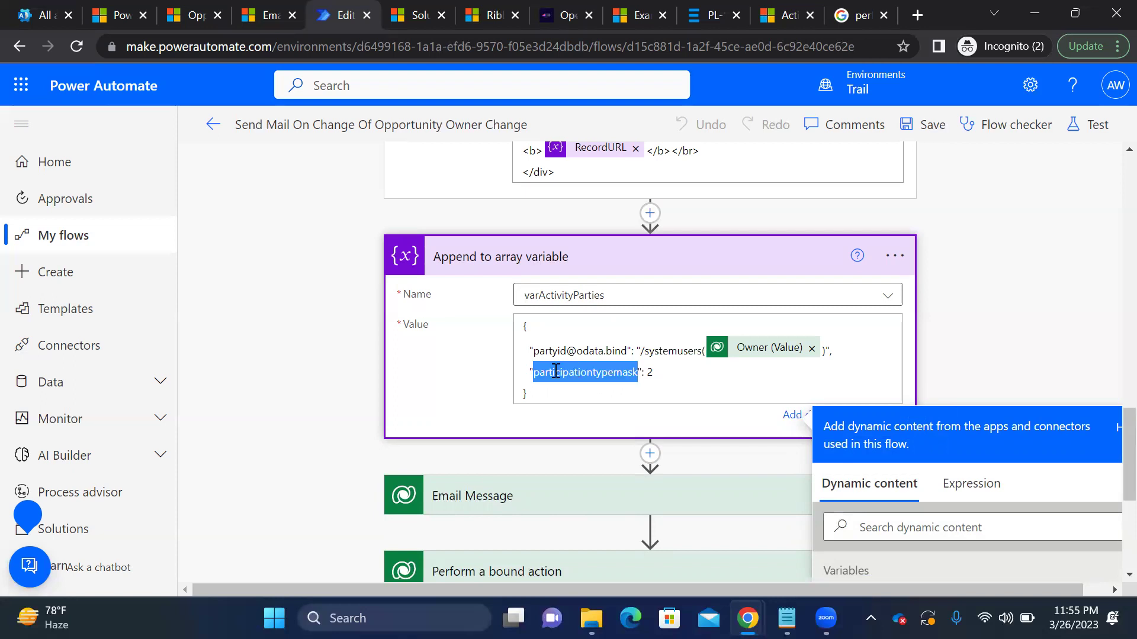
{"action": "left_click", "coordinate": [489, 379]}
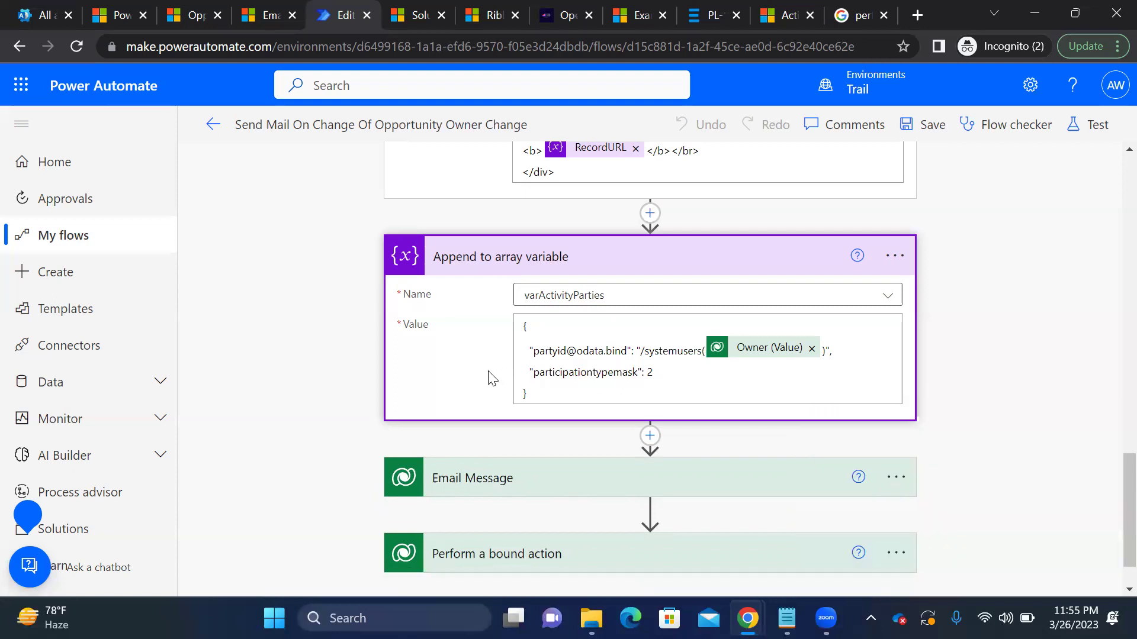
{"action": "left_click", "coordinate": [533, 257]}
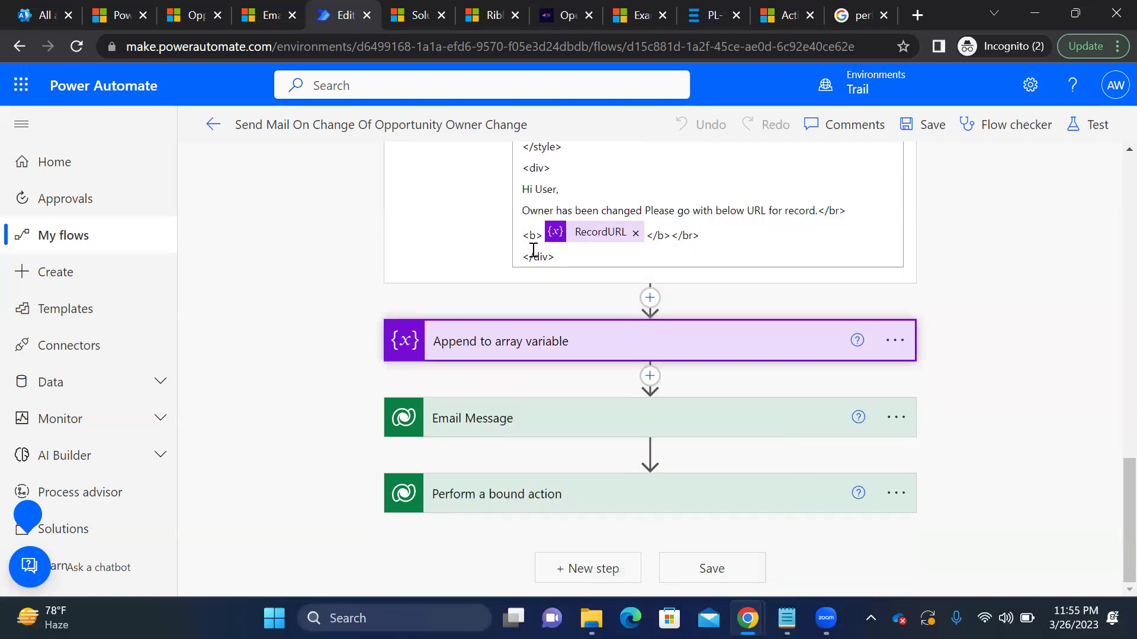
Expand the Email Message action with its advanced options to review its table name and Activity Parties field
{"action": "right_click", "coordinate": [1112, 504]}
{"action": "left_click", "coordinate": [487, 432]}
{"action": "left_click", "coordinate": [487, 423]}
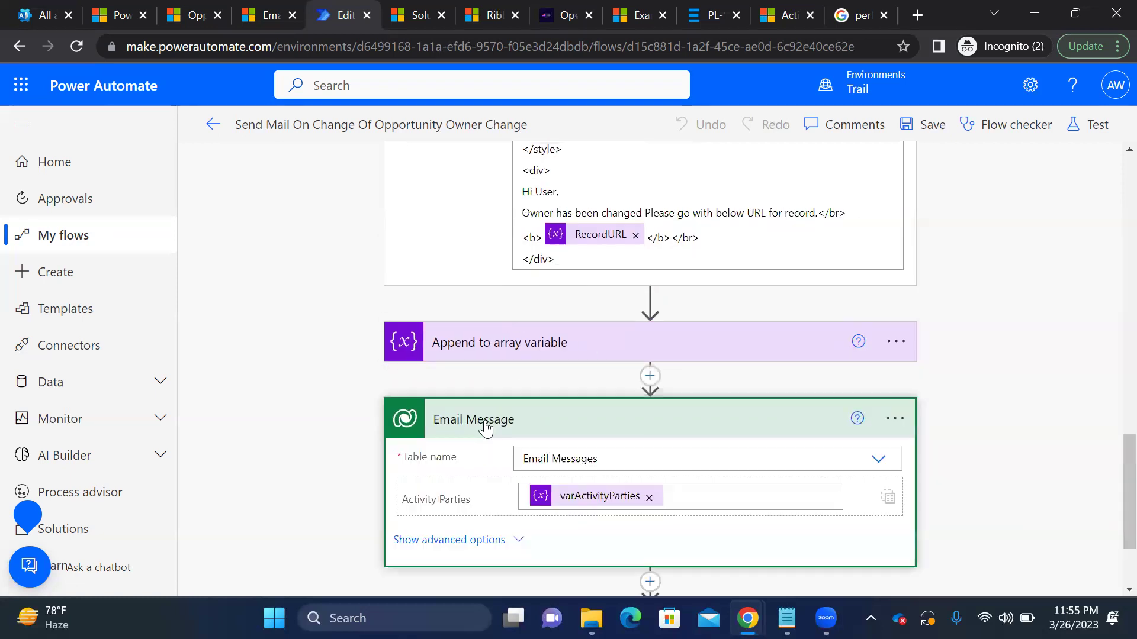
{"action": "scroll", "coordinate": [1113, 509], "scroll_direction": "down", "scroll_amount": 2}
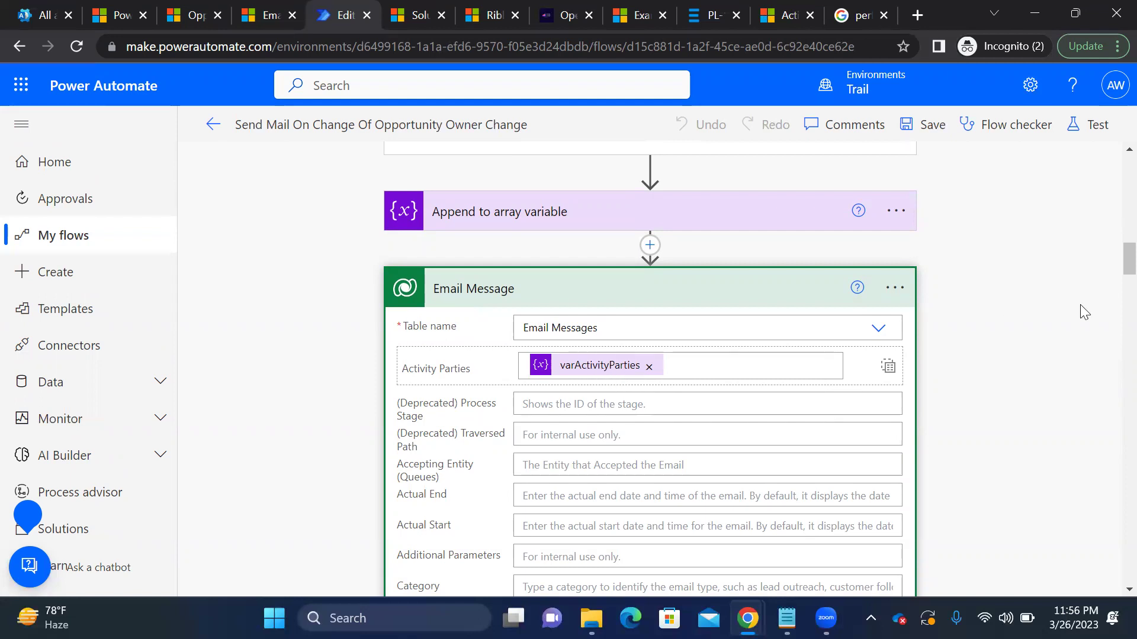
Go back to the varActivityParties initialization and expand it to review the variable's name and type
{"action": "scroll", "coordinate": [1112, 267], "scroll_direction": "up", "scroll_amount": 4}
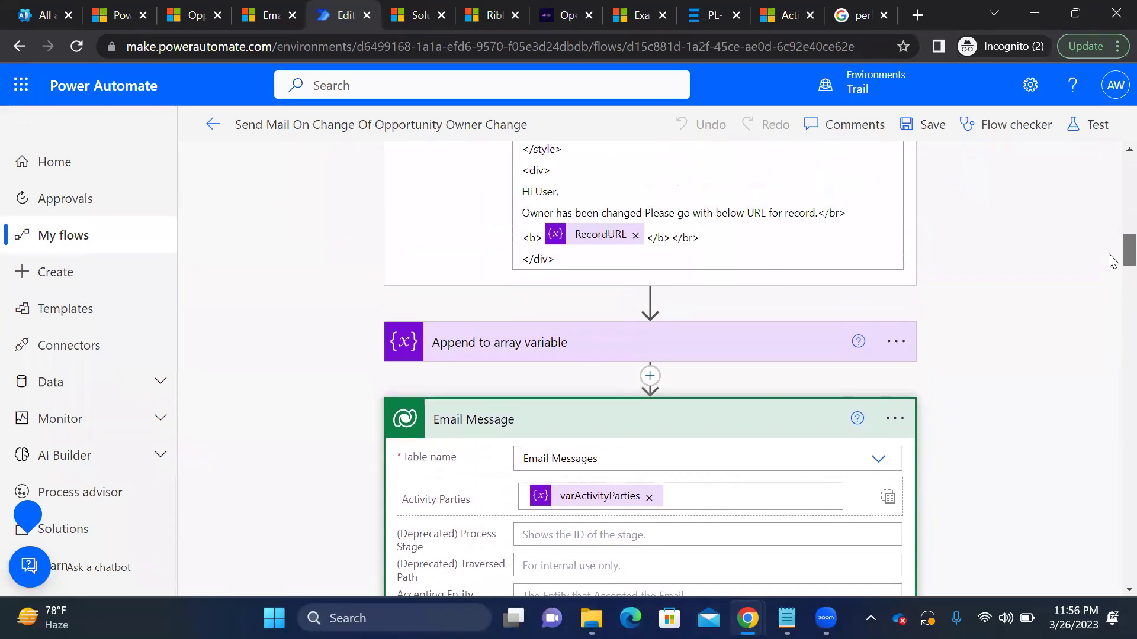
{"action": "scroll", "coordinate": [1112, 255], "scroll_direction": "up", "scroll_amount": 12}
{"action": "scroll", "coordinate": [1112, 207], "scroll_direction": "down", "scroll_amount": 5}
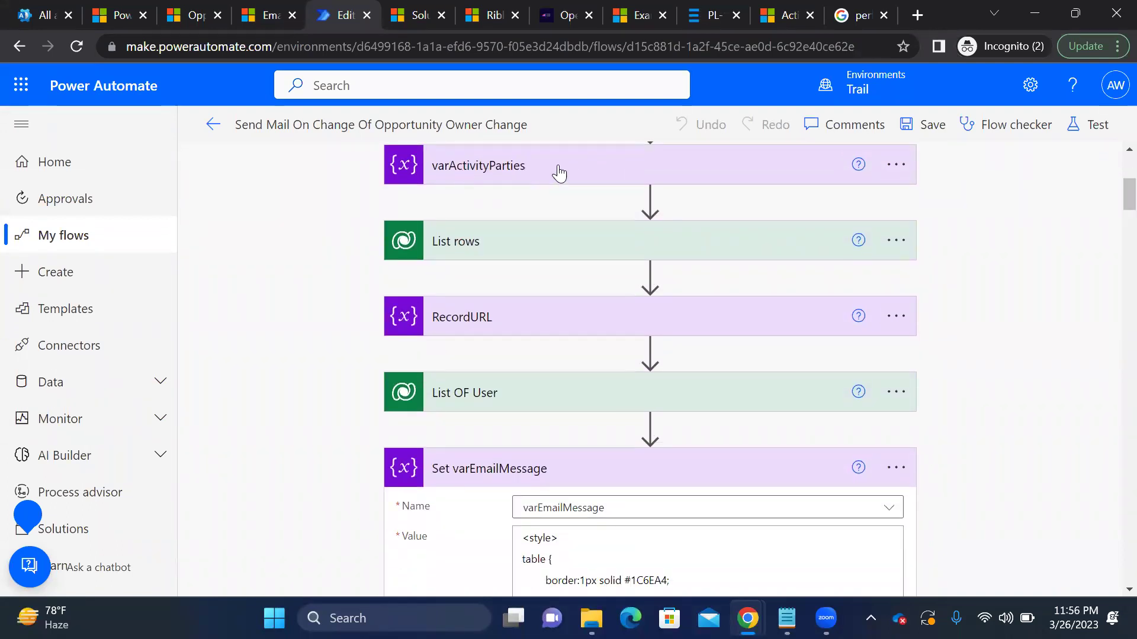
{"action": "left_click", "coordinate": [557, 172]}
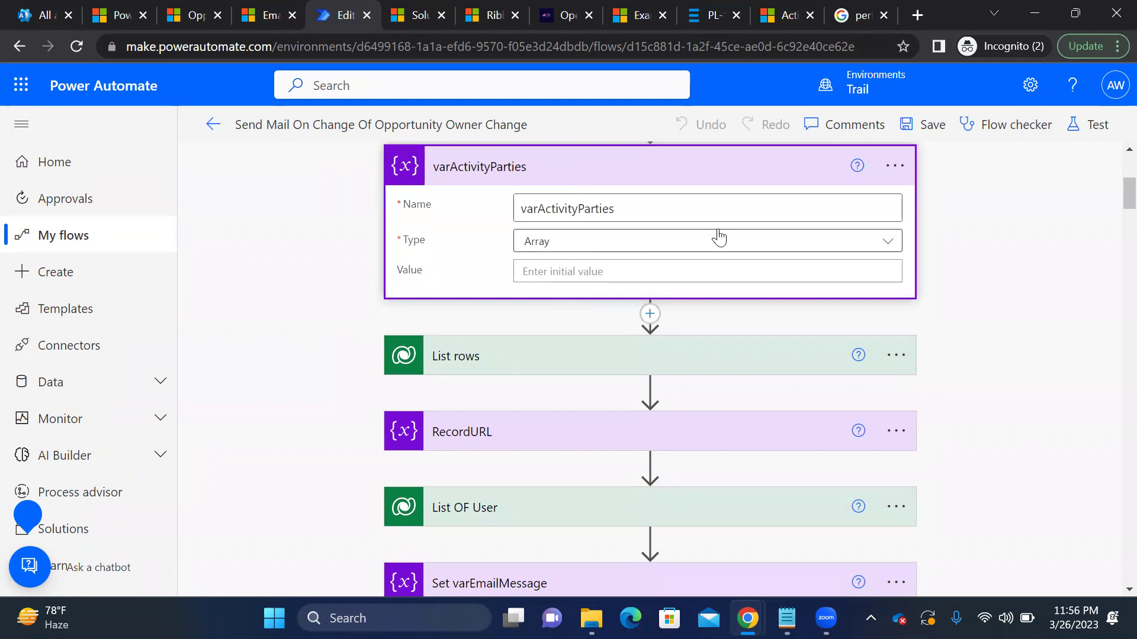
Check the Description field of the Email Message action and trace its variable back to the HTML body in Set varEmailMessage
{"action": "scroll", "coordinate": [1113, 237], "scroll_direction": "down", "scroll_amount": 10}
{"action": "scroll", "coordinate": [1113, 263], "scroll_direction": "down", "scroll_amount": 15}
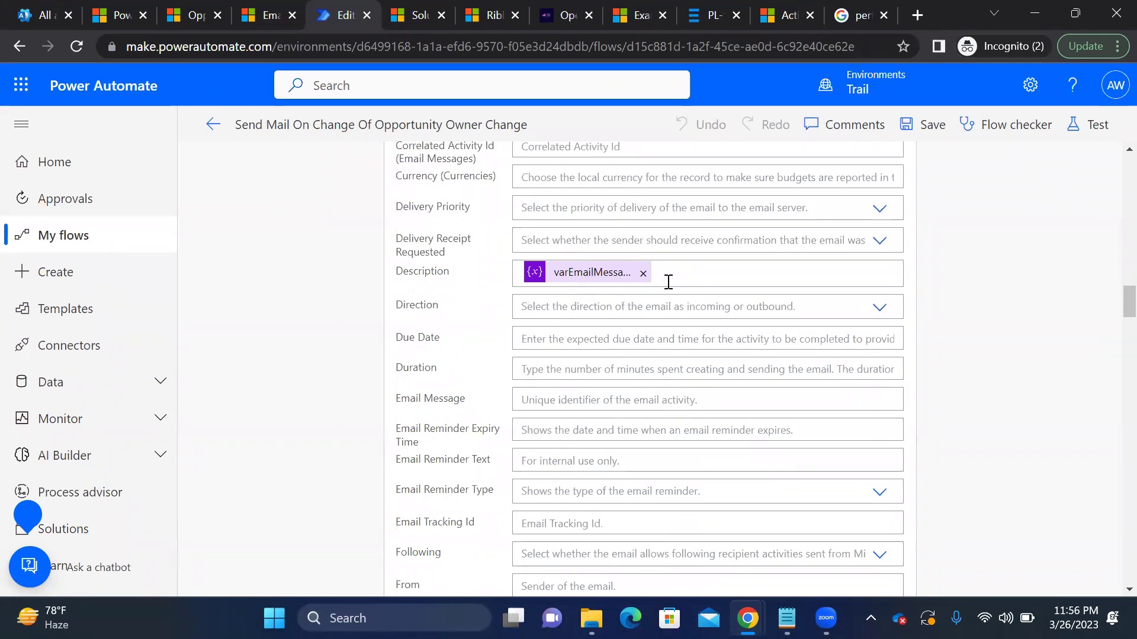
{"action": "scroll", "coordinate": [1113, 279], "scroll_direction": "up", "scroll_amount": 10}
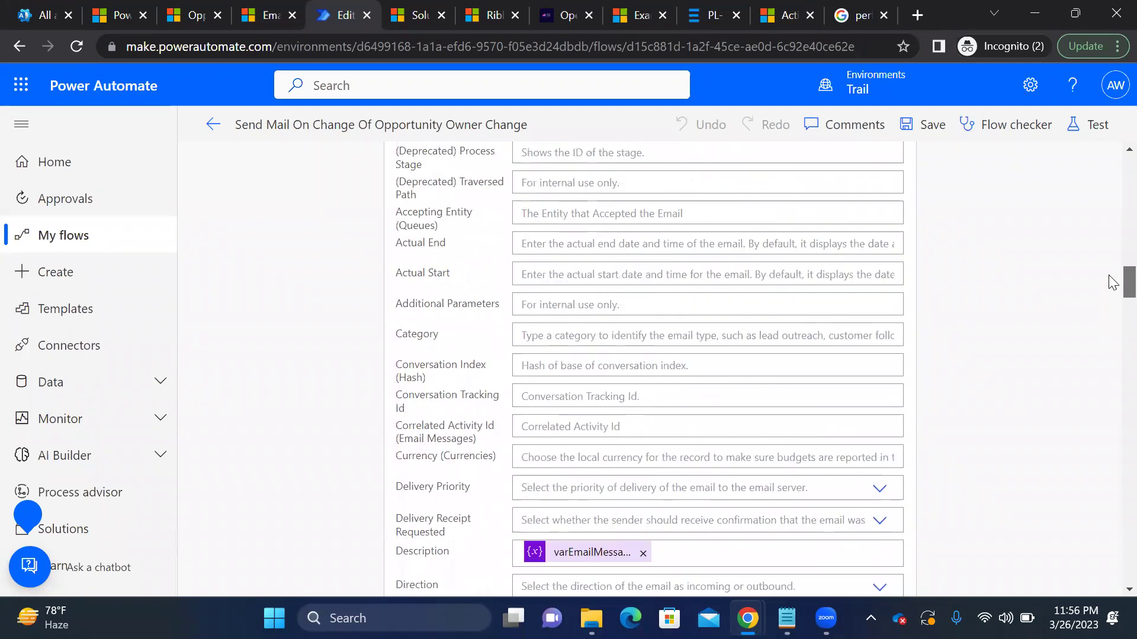
{"action": "scroll", "coordinate": [1113, 270], "scroll_direction": "up", "scroll_amount": 15}
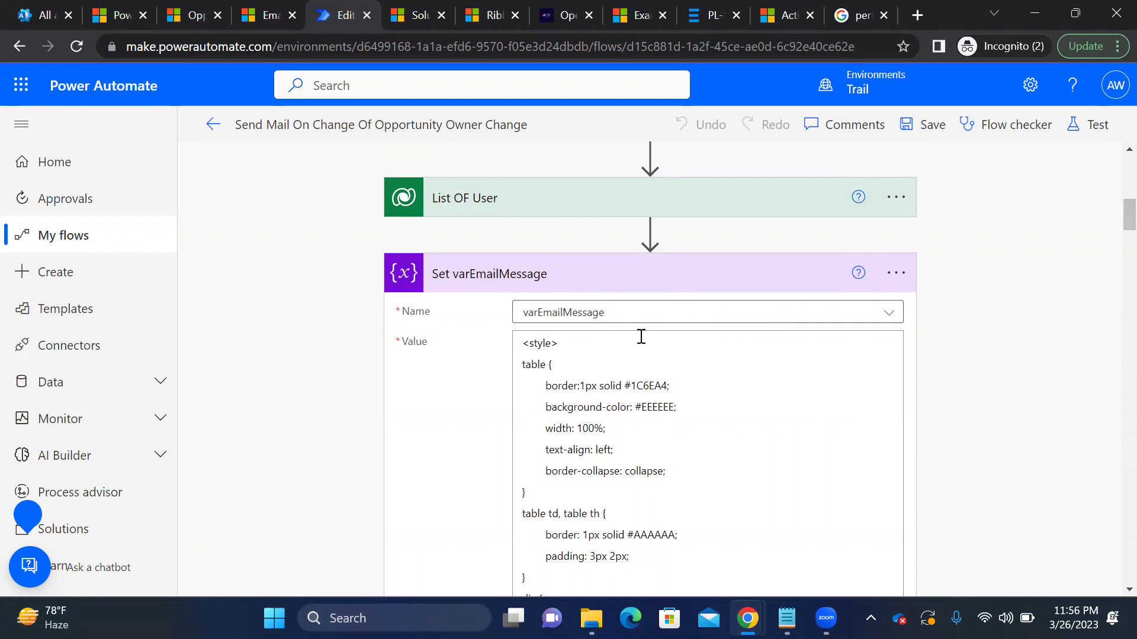
{"action": "scroll", "coordinate": [1113, 249], "scroll_direction": "down", "scroll_amount": 8}
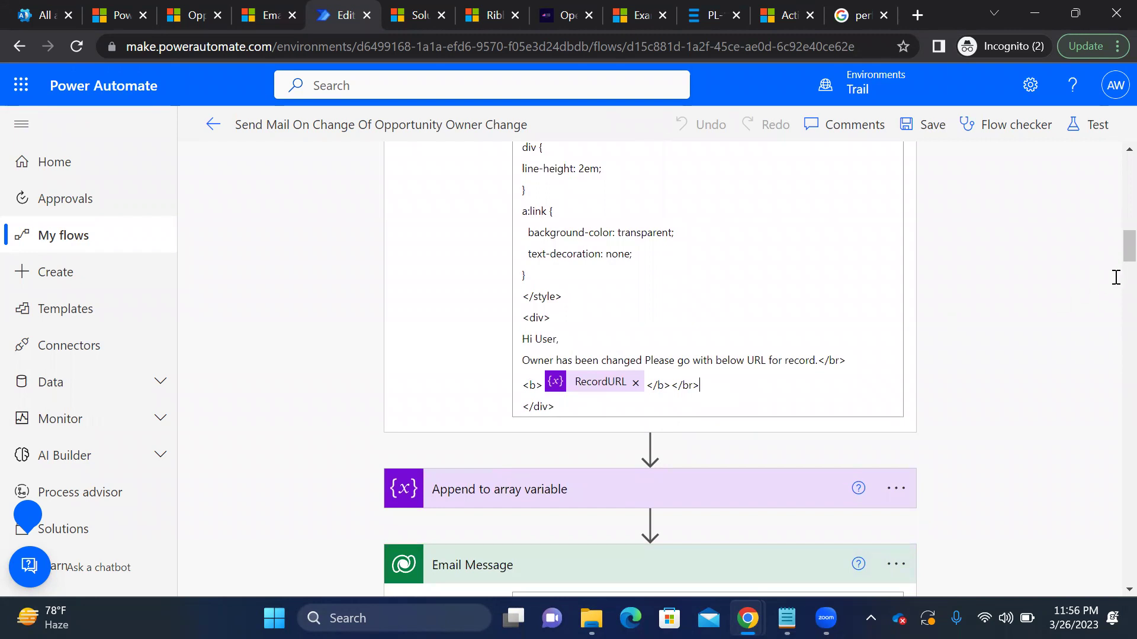
Expand the Perform a bound action step at the end of the flow to review its table name, action name and Row ID
{"action": "scroll", "coordinate": [1118, 253], "scroll_direction": "down", "scroll_amount": 10}
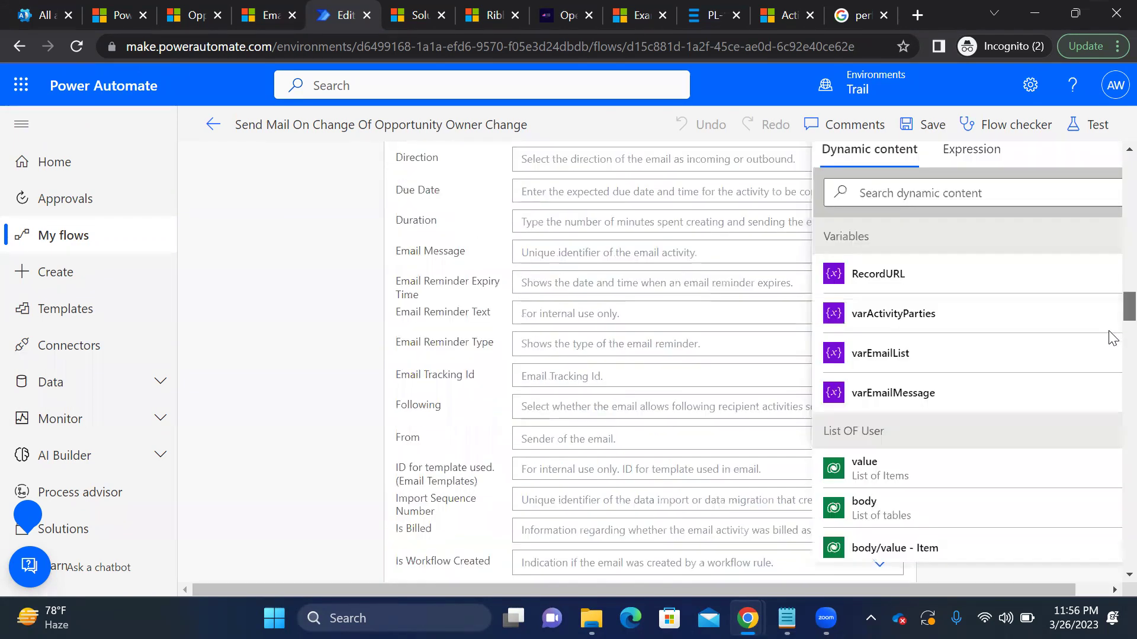
{"action": "scroll", "coordinate": [1112, 355], "scroll_direction": "down", "scroll_amount": 15}
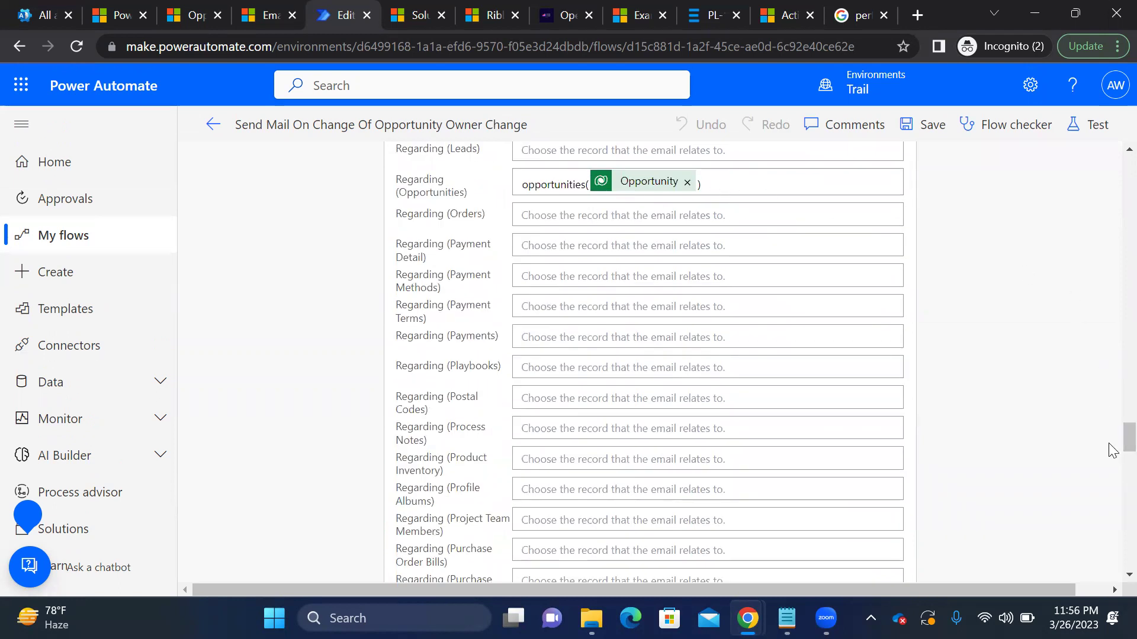
{"action": "scroll", "coordinate": [1112, 450], "scroll_direction": "down", "scroll_amount": 15}
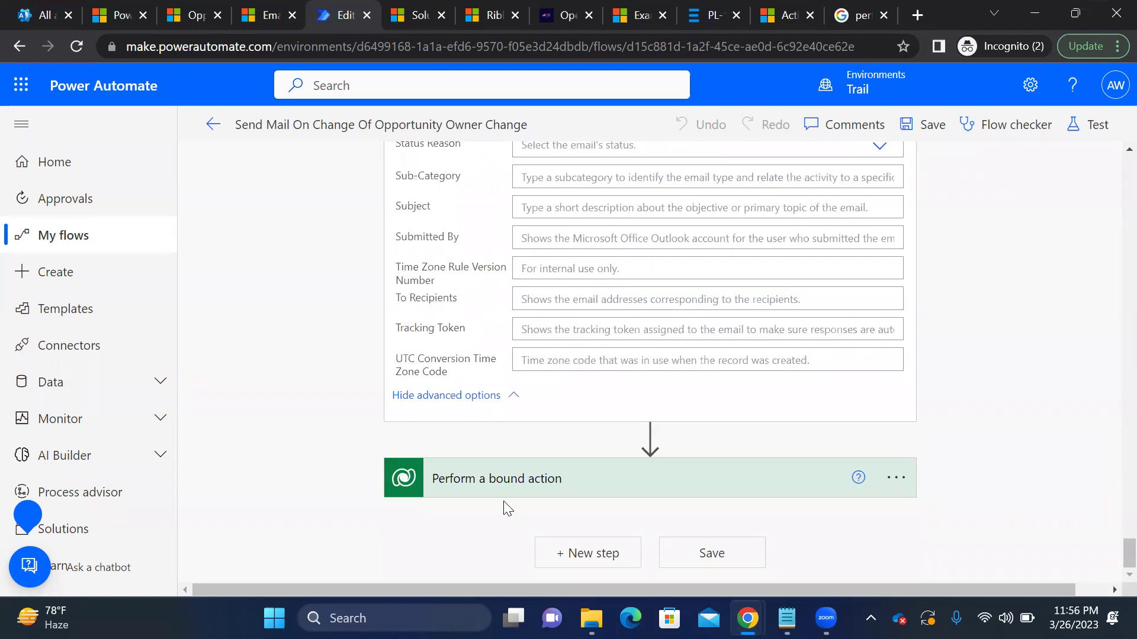
{"action": "left_click", "coordinate": [581, 492]}
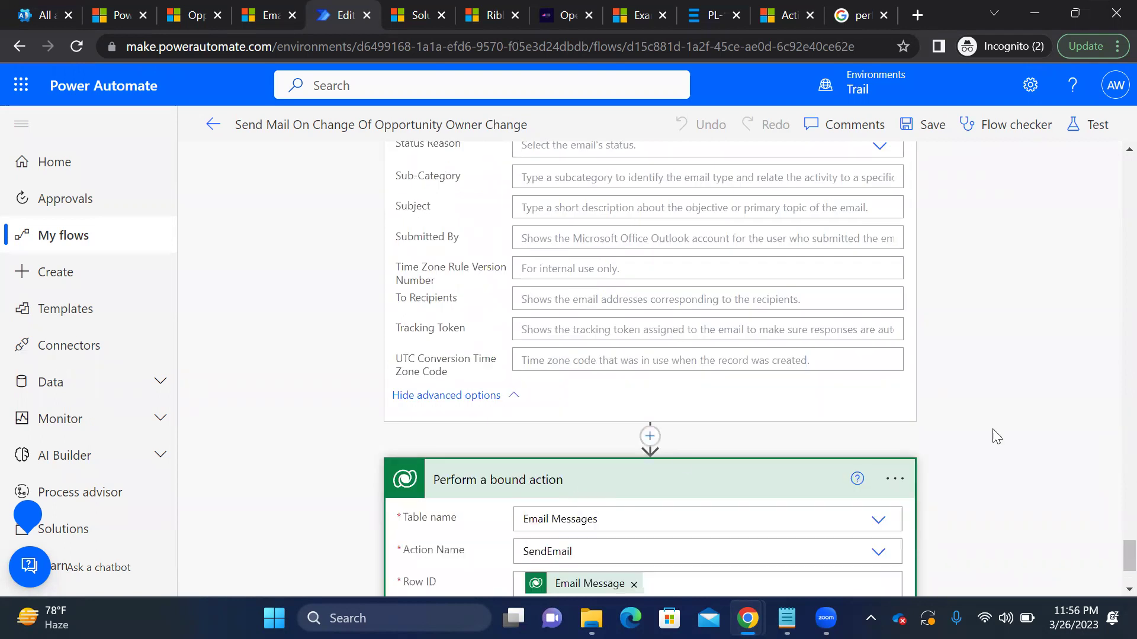
{"action": "scroll", "coordinate": [1113, 569], "scroll_direction": "down", "scroll_amount": 3}
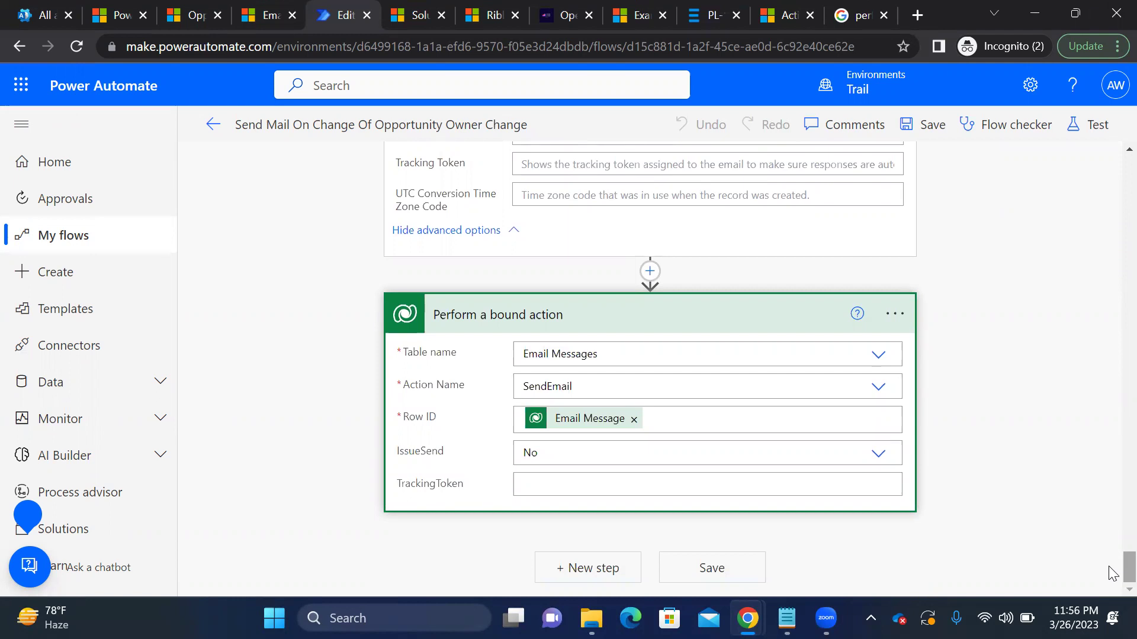
{"action": "scroll", "coordinate": [1110, 415], "scroll_direction": "up", "scroll_amount": 10}
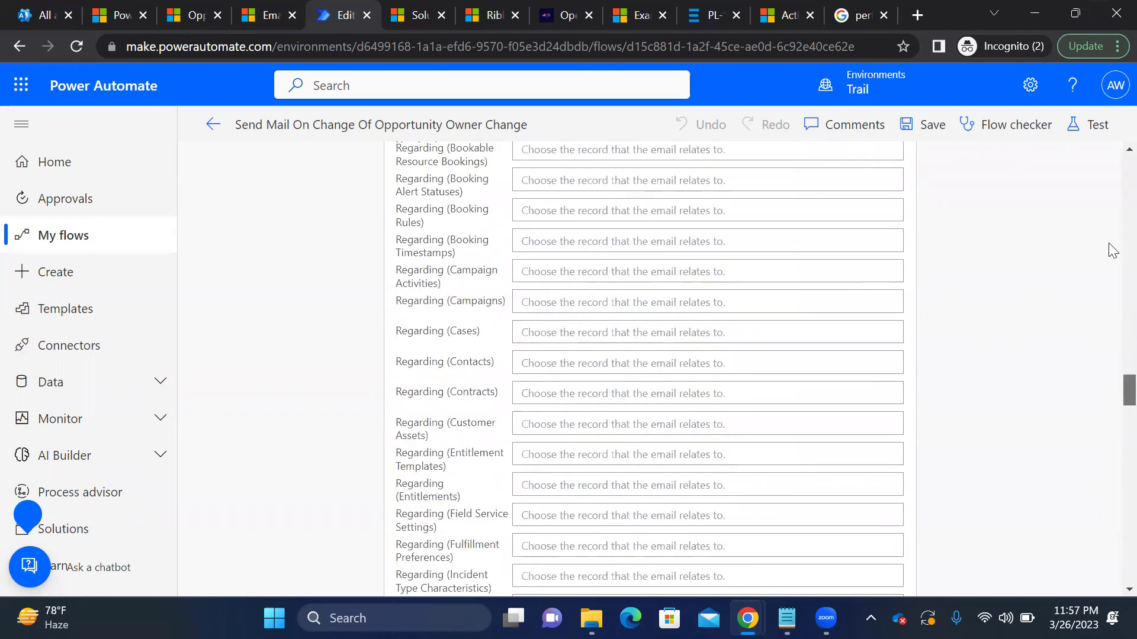
{"action": "scroll", "coordinate": [1110, 250], "scroll_direction": "up", "scroll_amount": 10}
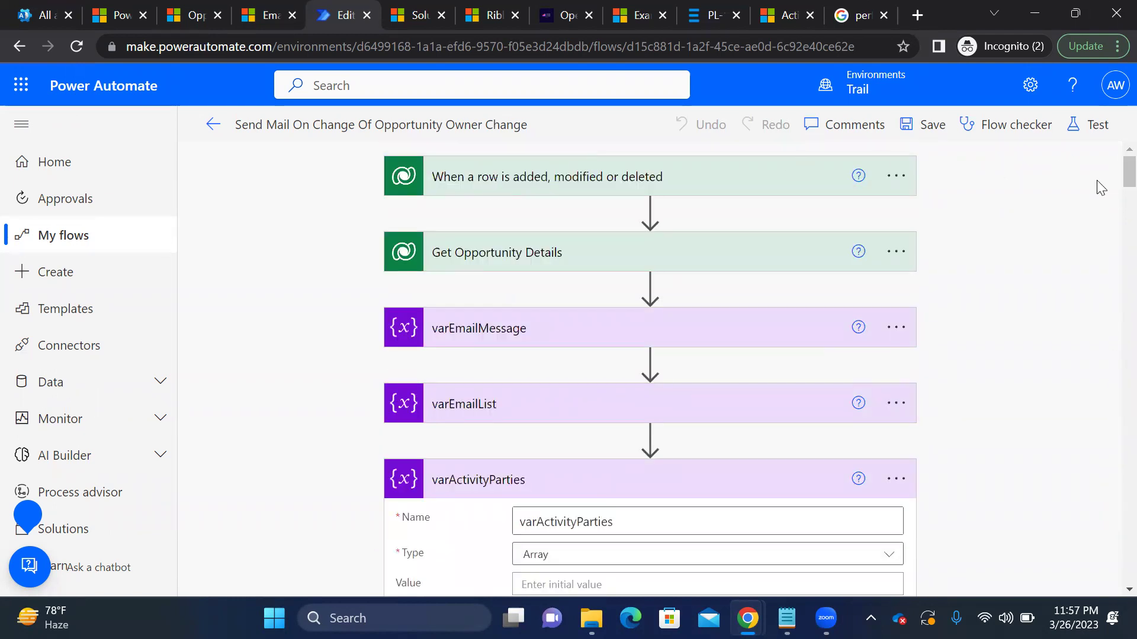
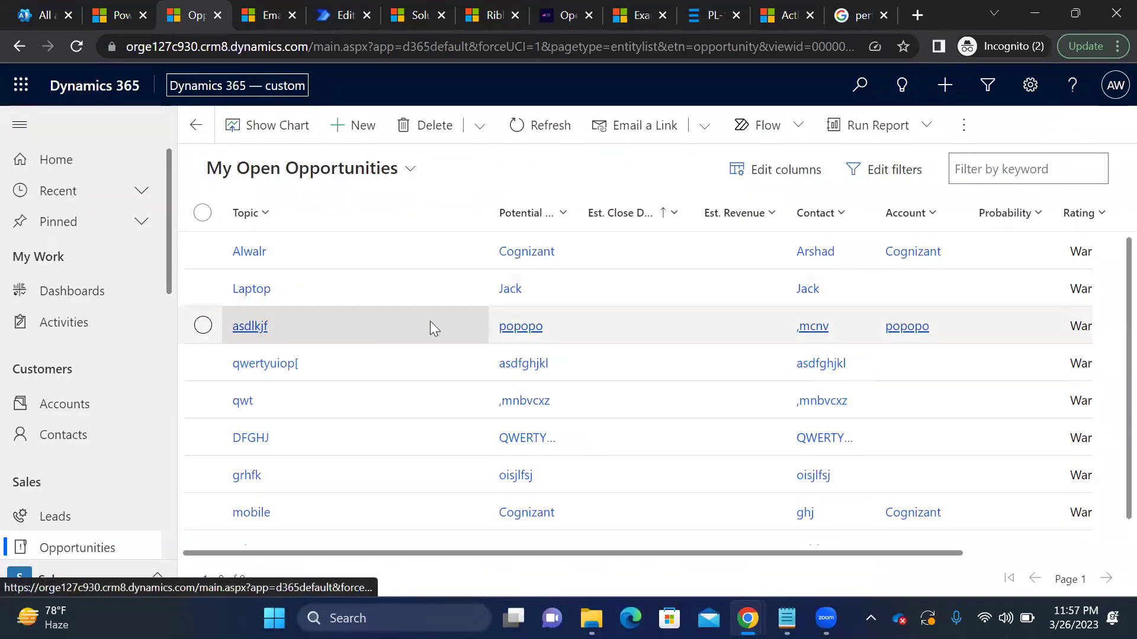
Open the qwertyuiop[ record from the My Open Opportunities list in Dynamics 365 for editing
{"action": "left_click", "coordinate": [202, 364]}
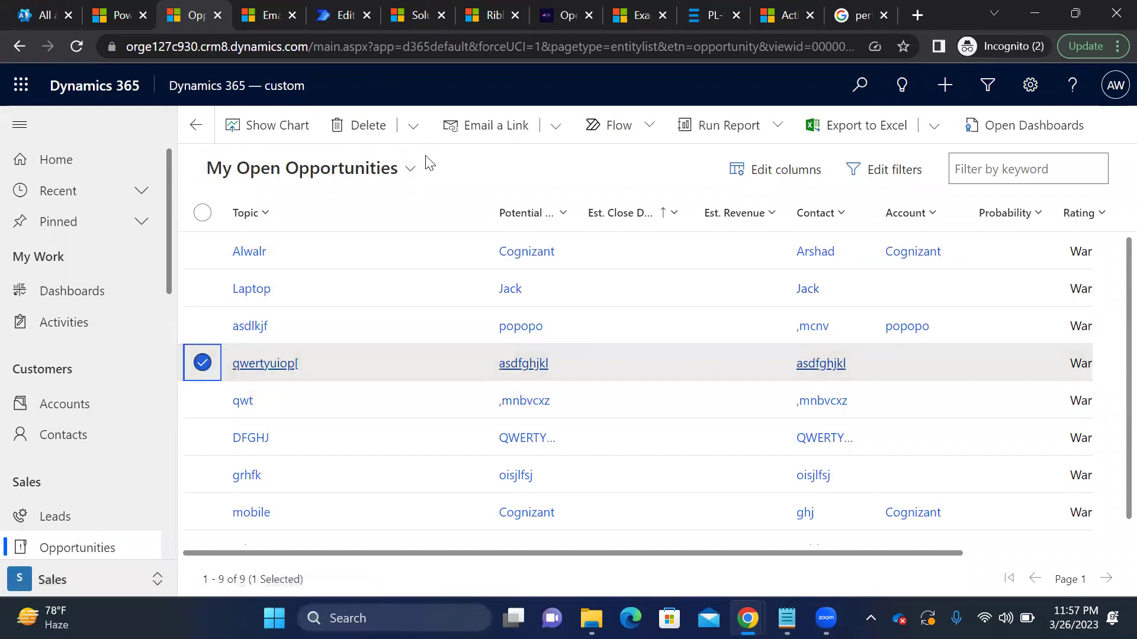
{"action": "left_click", "coordinate": [329, 141]}
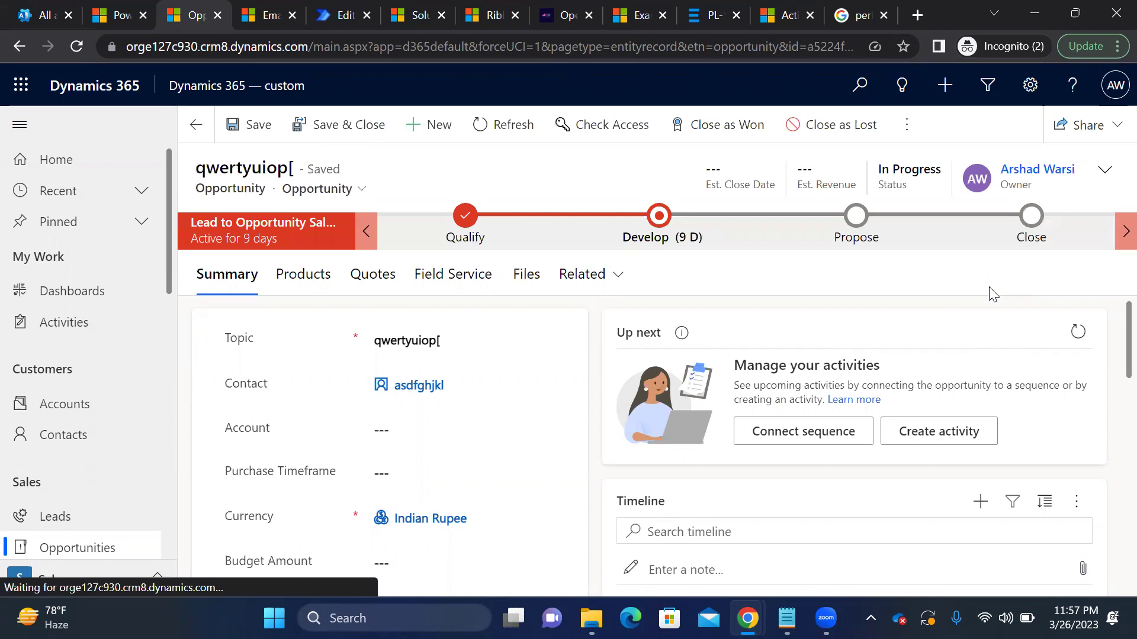
{"action": "scroll", "coordinate": [1109, 367], "scroll_direction": "down", "scroll_amount": 1}
{"action": "scroll", "coordinate": [1111, 349], "scroll_direction": "up", "scroll_amount": 1}
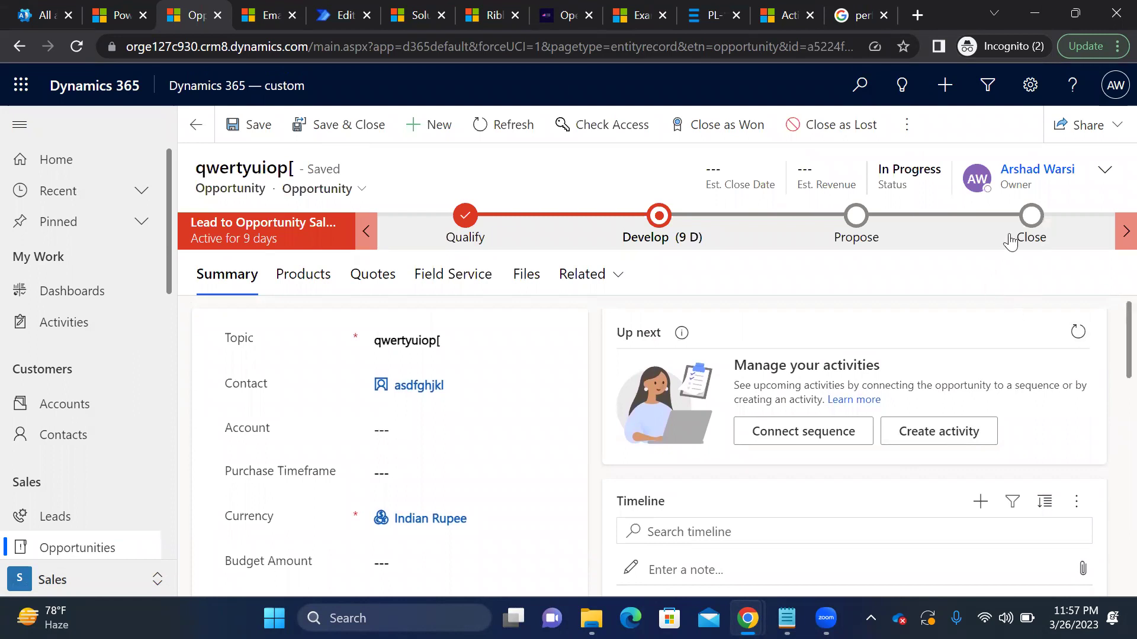
Replace the opportunity's owner with the other recently used user and save the record
{"action": "left_click", "coordinate": [1103, 171]}
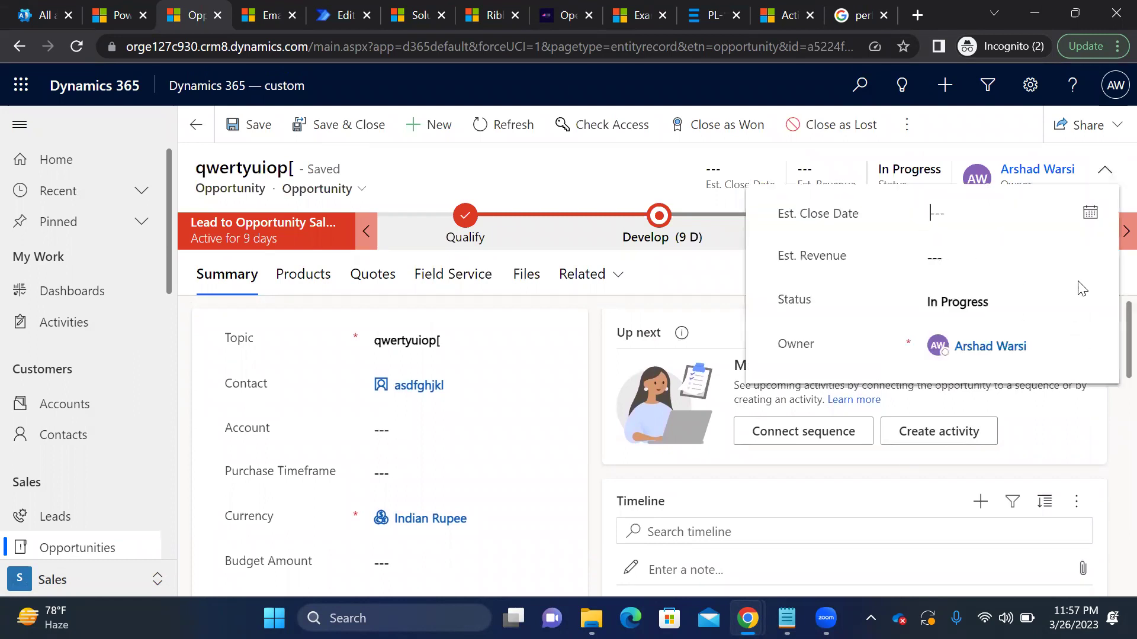
{"action": "left_click", "coordinate": [1050, 347]}
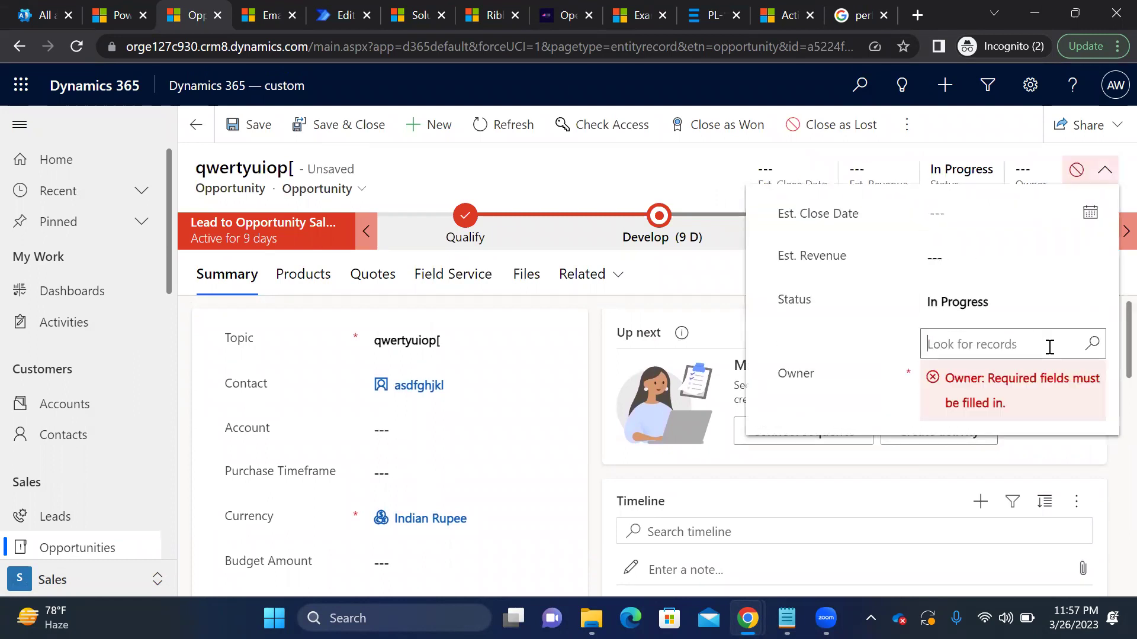
{"action": "left_click", "coordinate": [977, 347]}
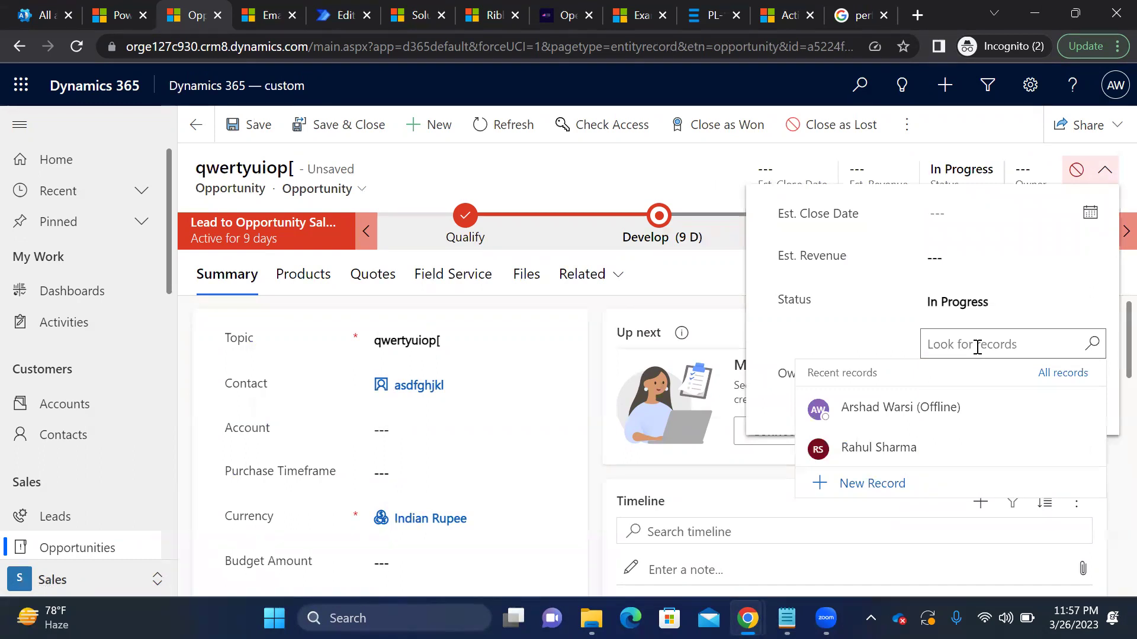
{"action": "left_click", "coordinate": [885, 454]}
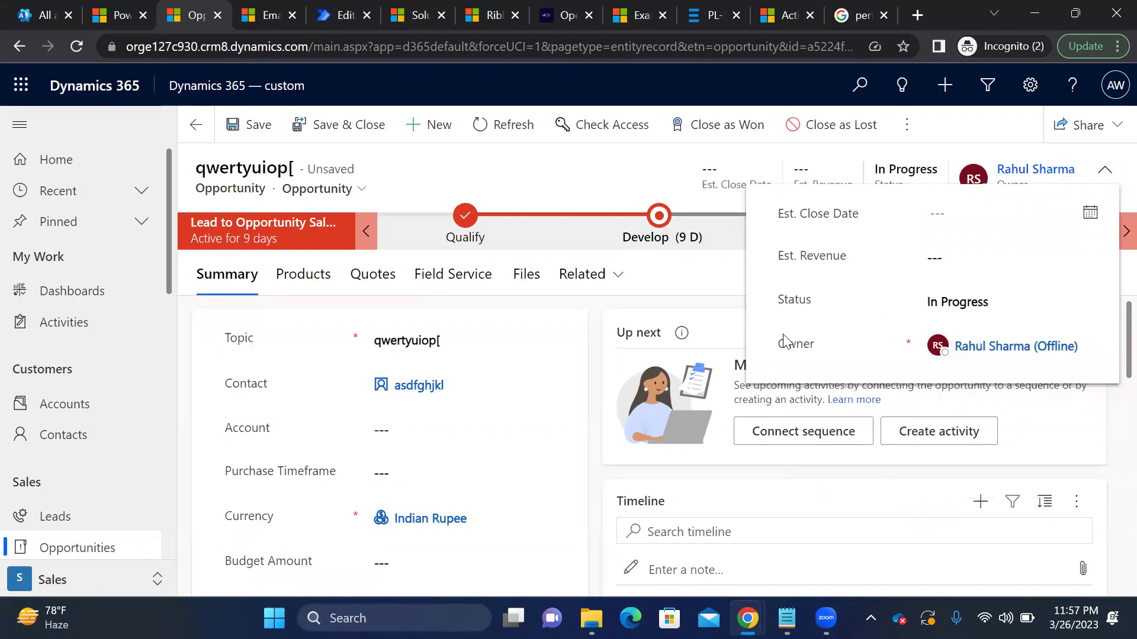
{"action": "left_click", "coordinate": [261, 141]}
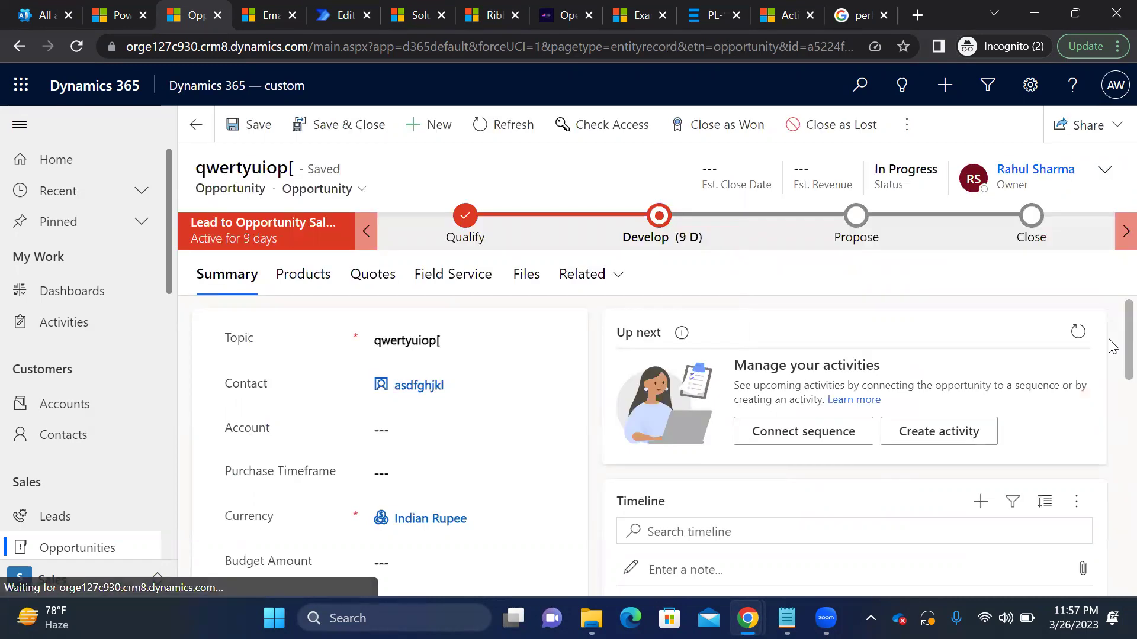
Refresh the qwertyuiop[ opportunity's timeline to check for the owner-change email
{"action": "scroll", "coordinate": [1112, 349], "scroll_direction": "down", "scroll_amount": 2}
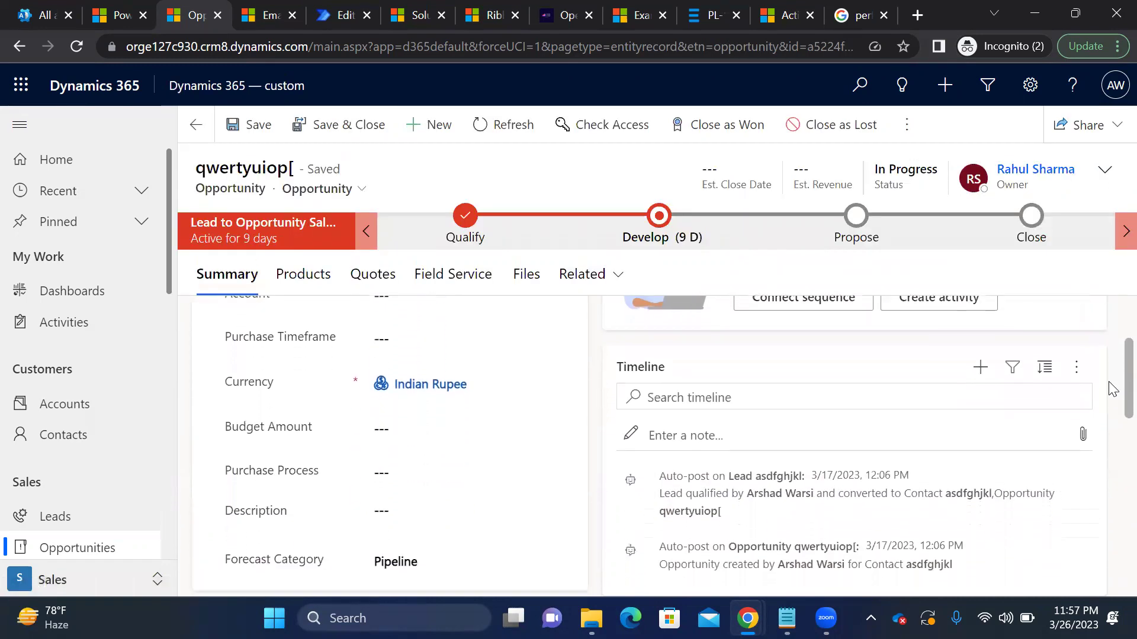
{"action": "scroll", "coordinate": [1110, 397], "scroll_direction": "down", "scroll_amount": 2}
{"action": "scroll", "coordinate": [1109, 393], "scroll_direction": "up", "scroll_amount": 2}
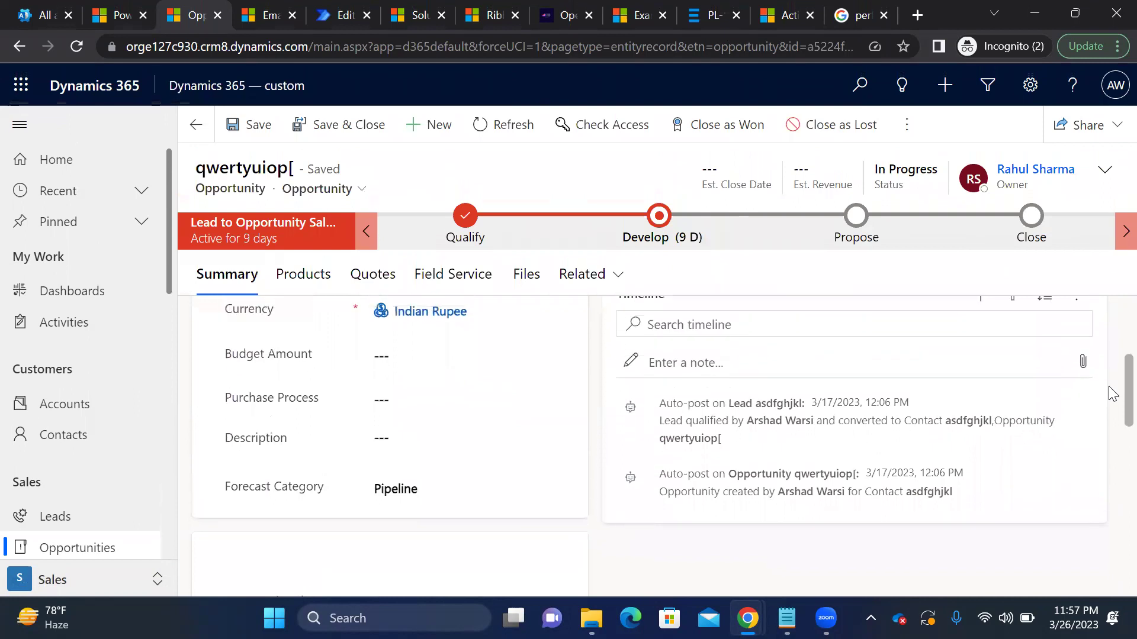
{"action": "left_click", "coordinate": [1081, 344]}
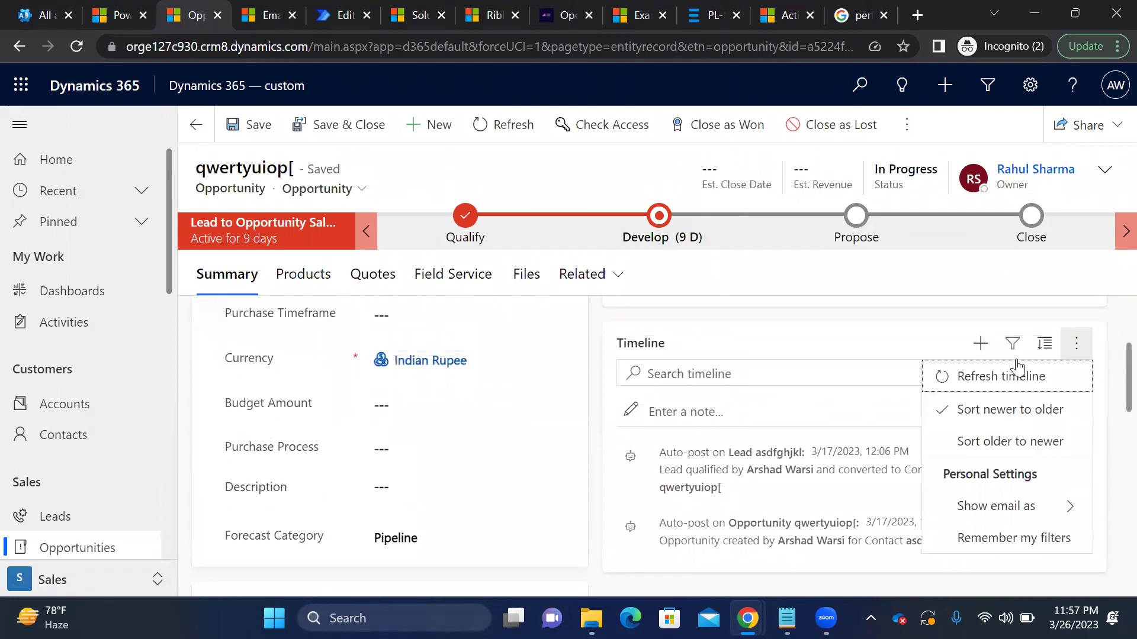
{"action": "left_click", "coordinate": [988, 376]}
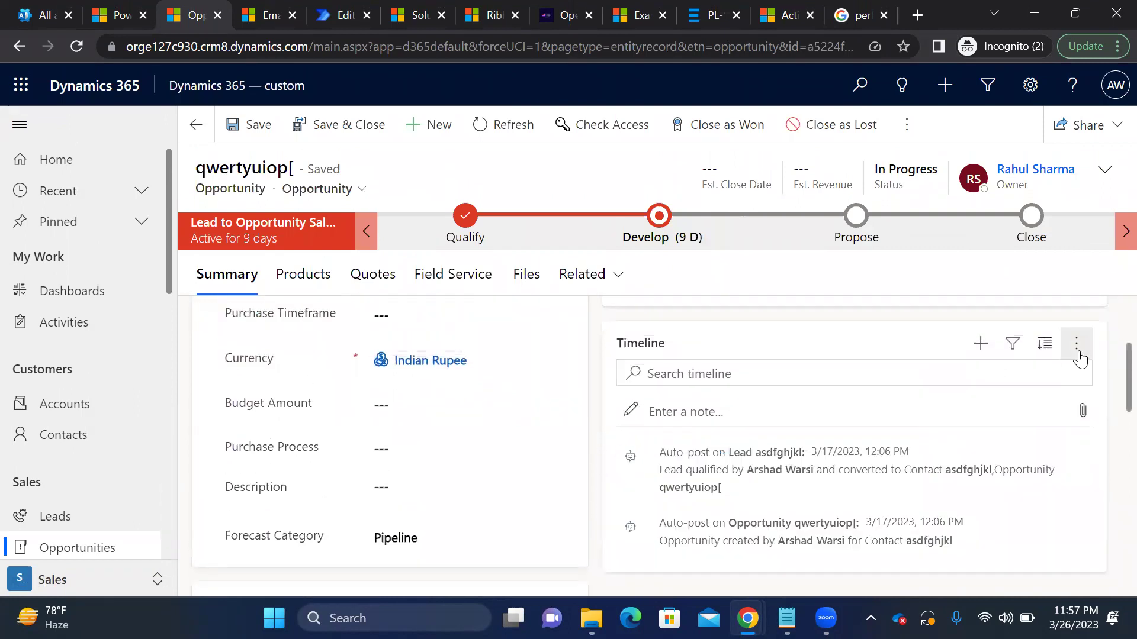
{"action": "left_click", "coordinate": [1076, 348]}
{"action": "left_click", "coordinate": [999, 379]}
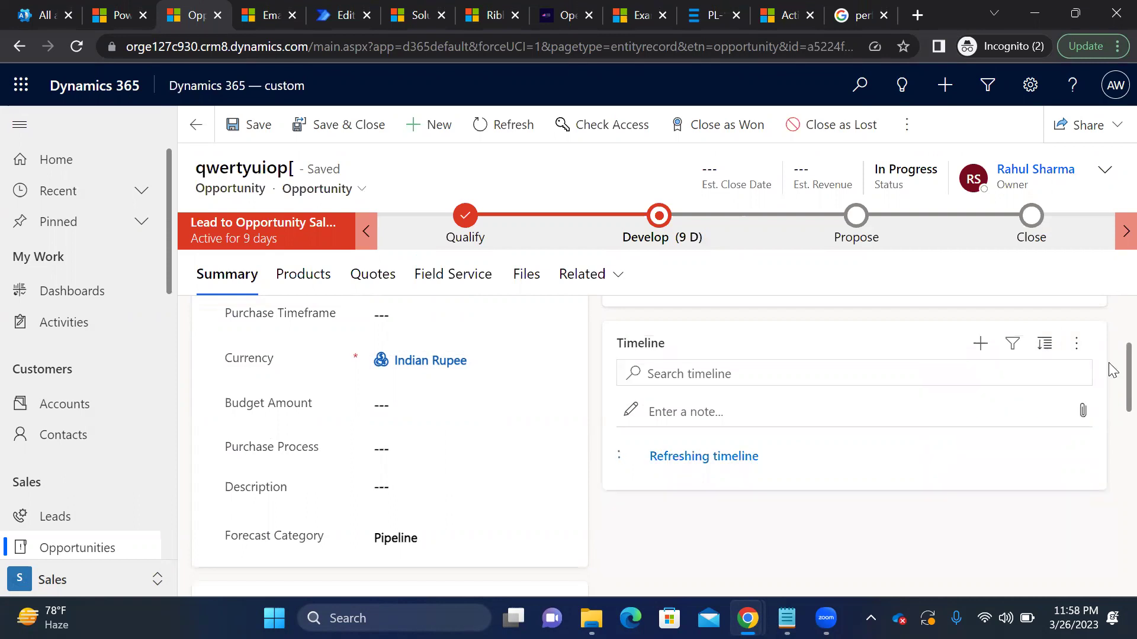
Keep checking the opportunity's timeline for the flow's email, refreshing its entries again
{"action": "scroll", "coordinate": [1111, 373], "scroll_direction": "down", "scroll_amount": 1}
{"action": "scroll", "coordinate": [1111, 372], "scroll_direction": "down", "scroll_amount": 2}
{"action": "scroll", "coordinate": [1101, 370], "scroll_direction": "up", "scroll_amount": 3}
{"action": "left_click", "coordinate": [1077, 357]}
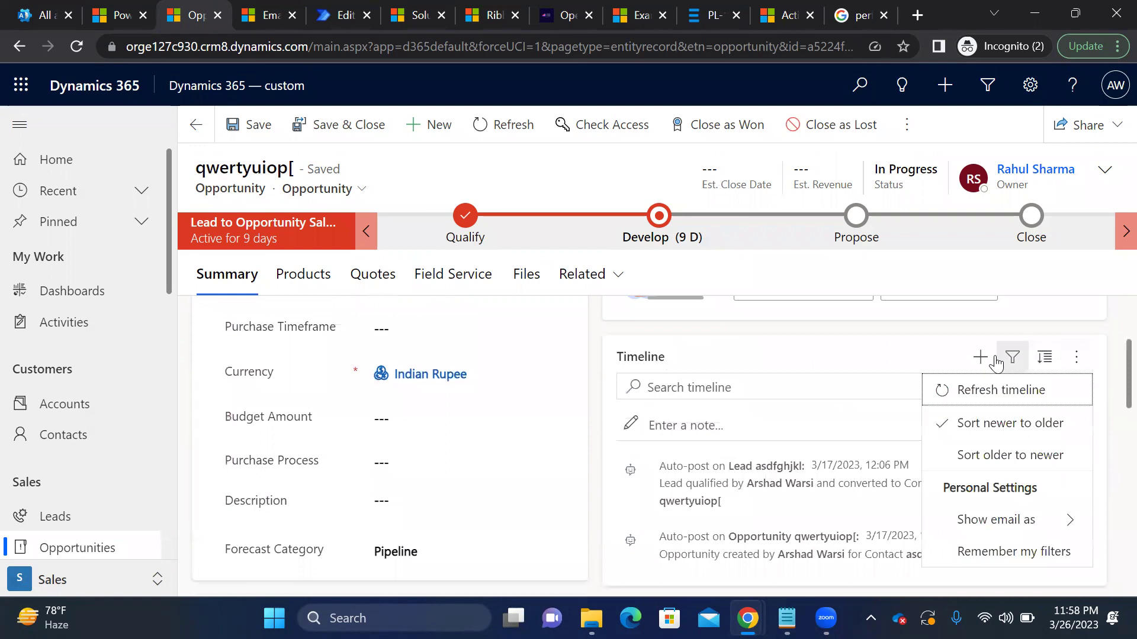
{"action": "left_click", "coordinate": [942, 388]}
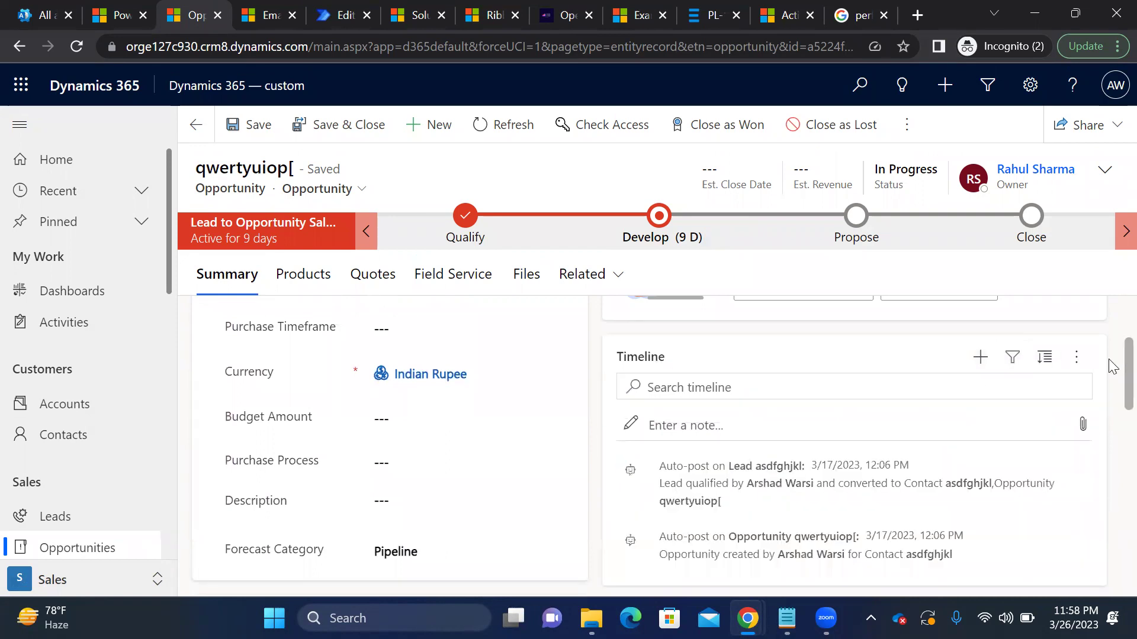
{"action": "scroll", "coordinate": [1108, 382], "scroll_direction": "down", "scroll_amount": 2}
{"action": "scroll", "coordinate": [1108, 382], "scroll_direction": "up", "scroll_amount": 1}
{"action": "left_click", "coordinate": [1066, 312]}
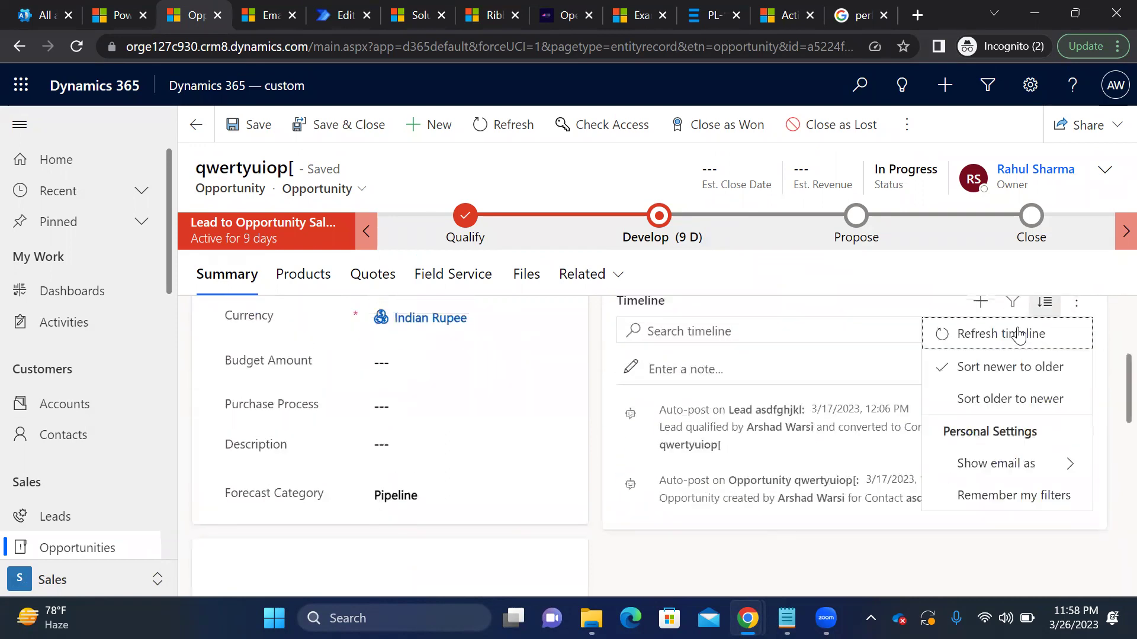
{"action": "left_click", "coordinate": [977, 342]}
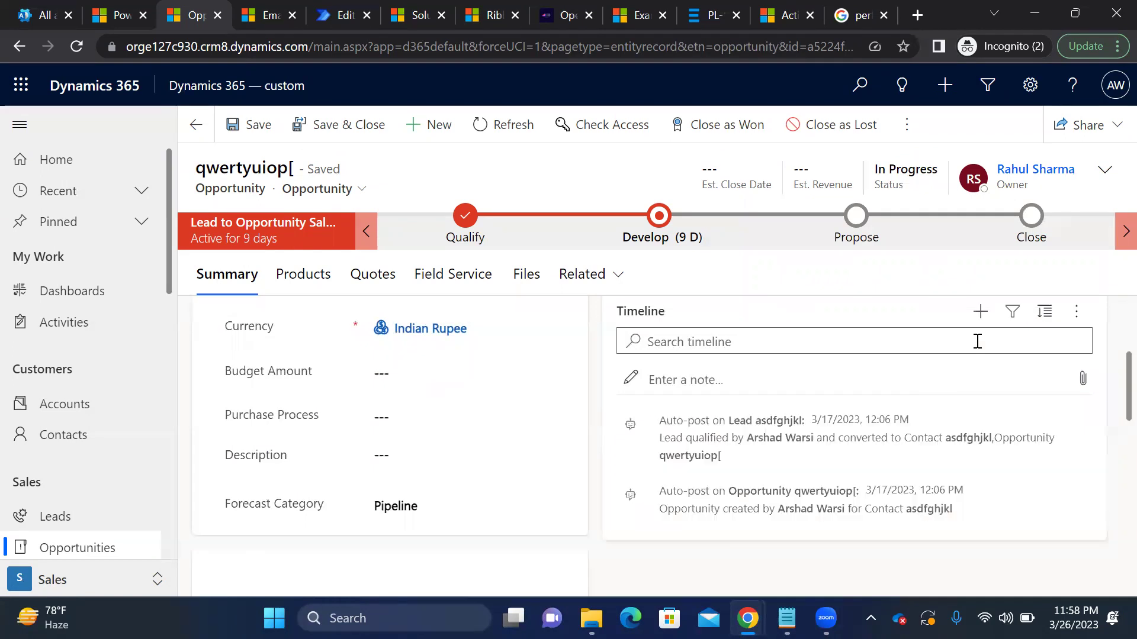
Check the flow in Power Automate, then return to the Dynamics 365 opportunity and refresh its timeline
{"action": "key", "text": "ctrl+5"}
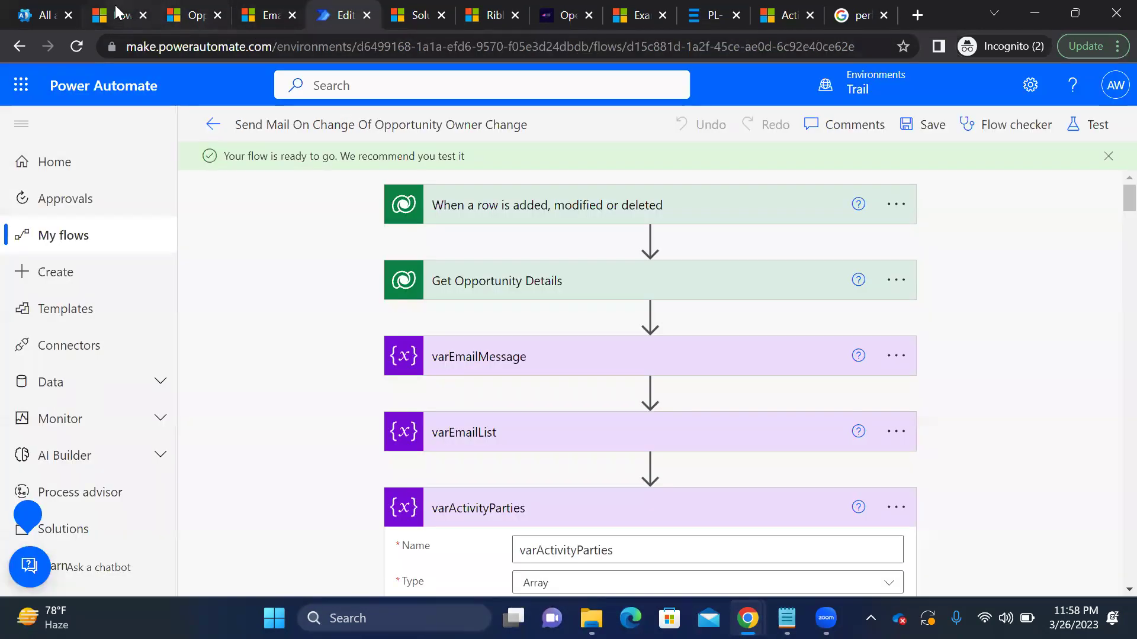
{"action": "left_click", "coordinate": [188, 15]}
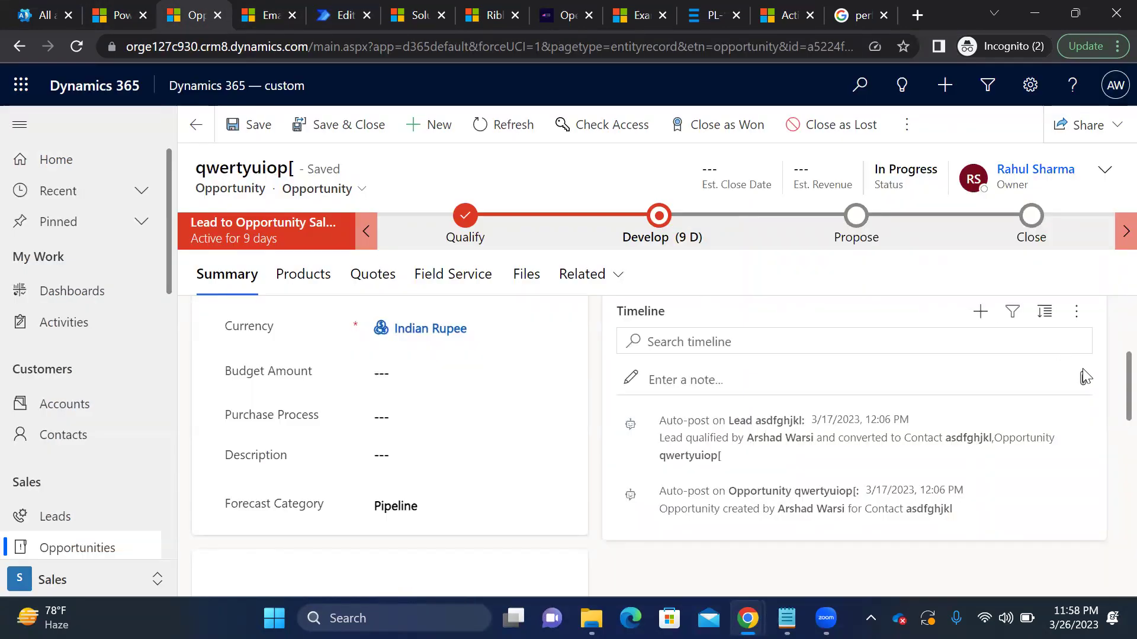
{"action": "left_click", "coordinate": [1076, 312]}
{"action": "left_click", "coordinate": [984, 347]}
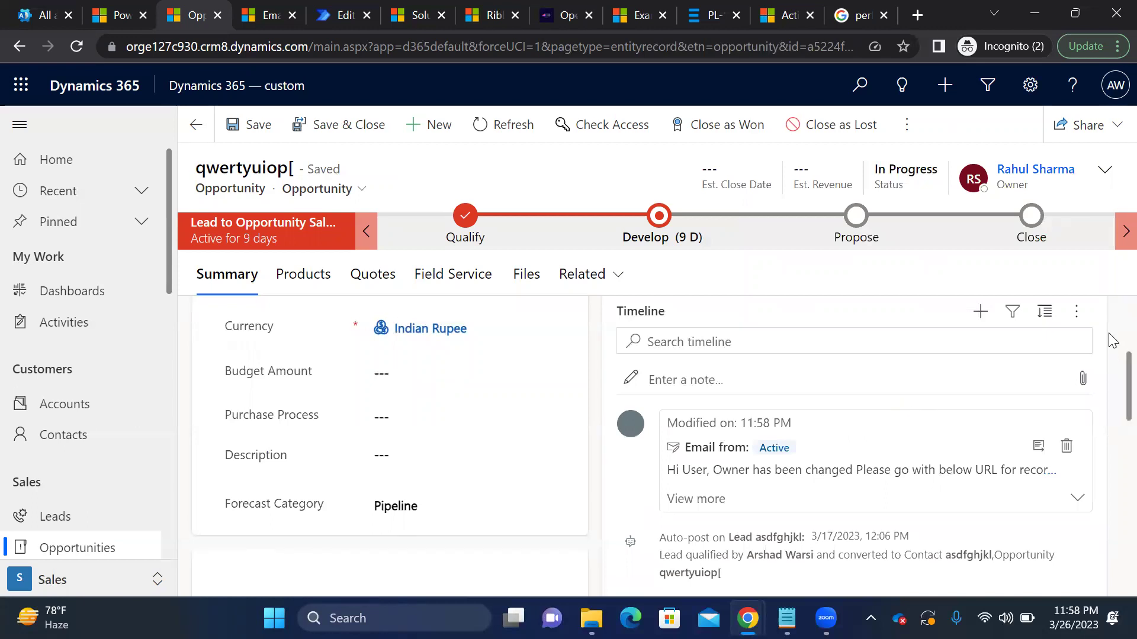
Open the owner-change email from the timeline, read its body and follow the "Navigate the record plz Click Here" link
{"action": "scroll", "coordinate": [1111, 388], "scroll_direction": "down", "scroll_amount": 1}
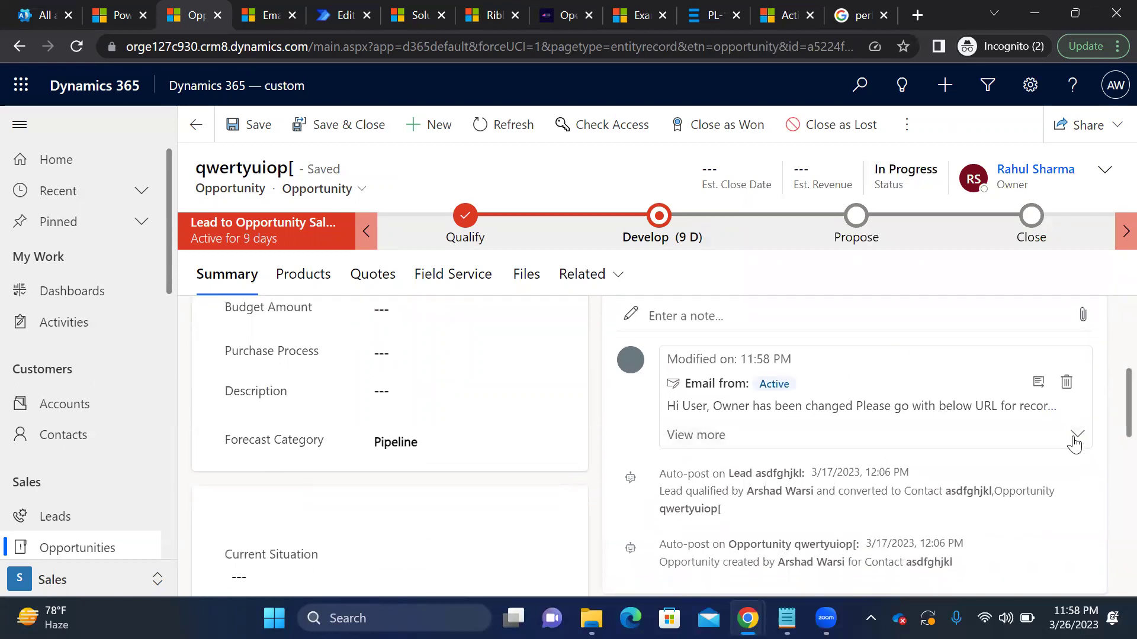
{"action": "left_click", "coordinate": [1039, 382]}
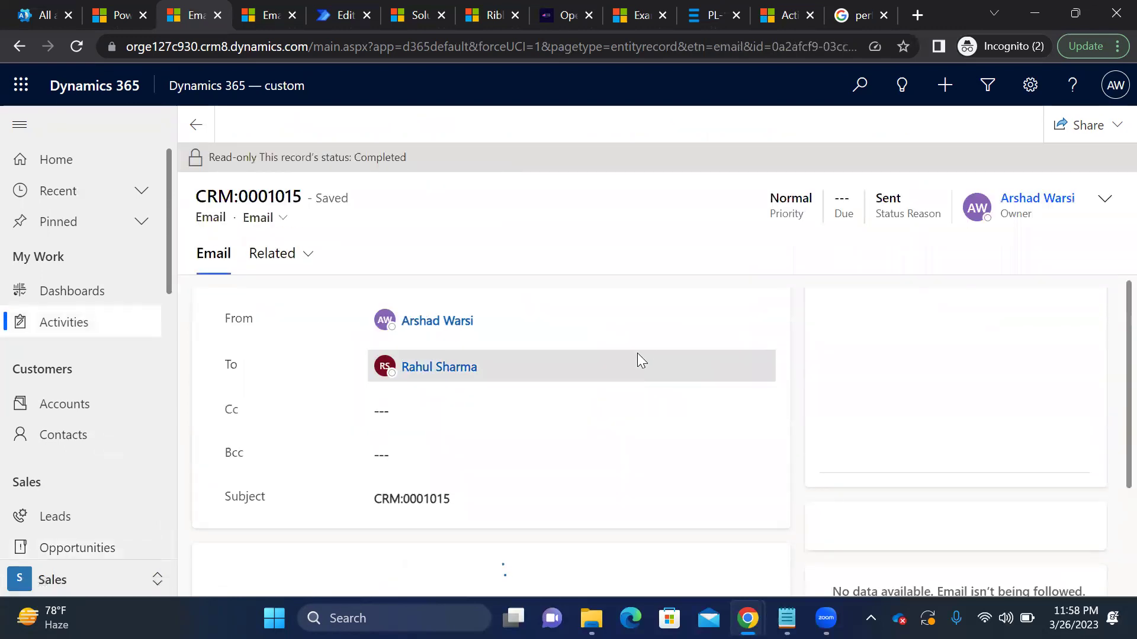
{"action": "scroll", "coordinate": [1108, 370], "scroll_direction": "down", "scroll_amount": 4}
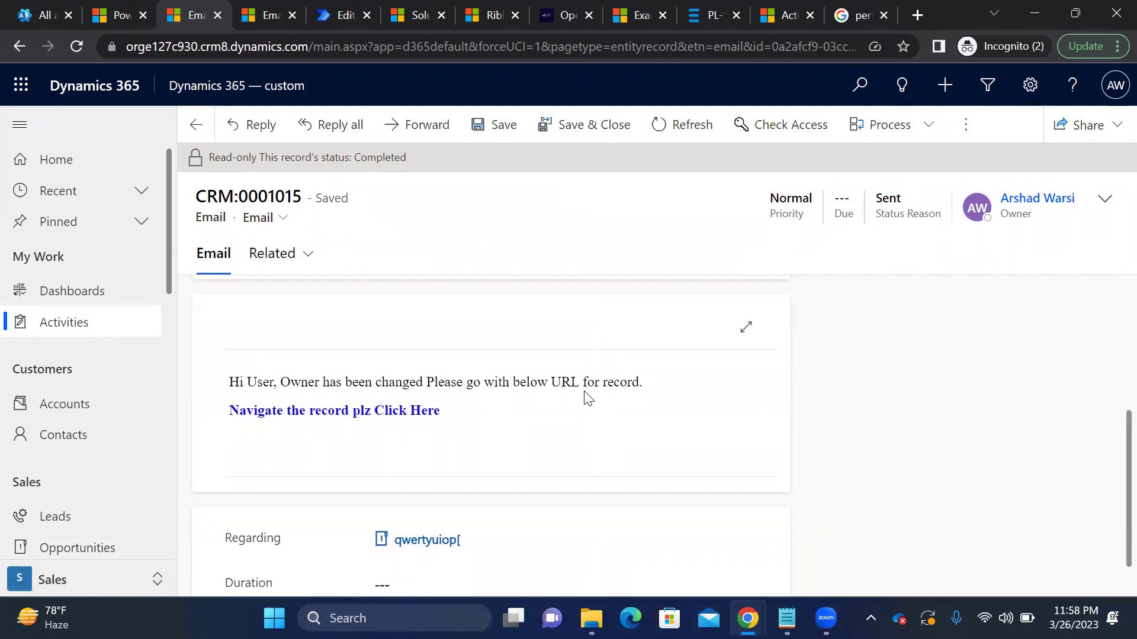
{"action": "left_click", "coordinate": [329, 412]}
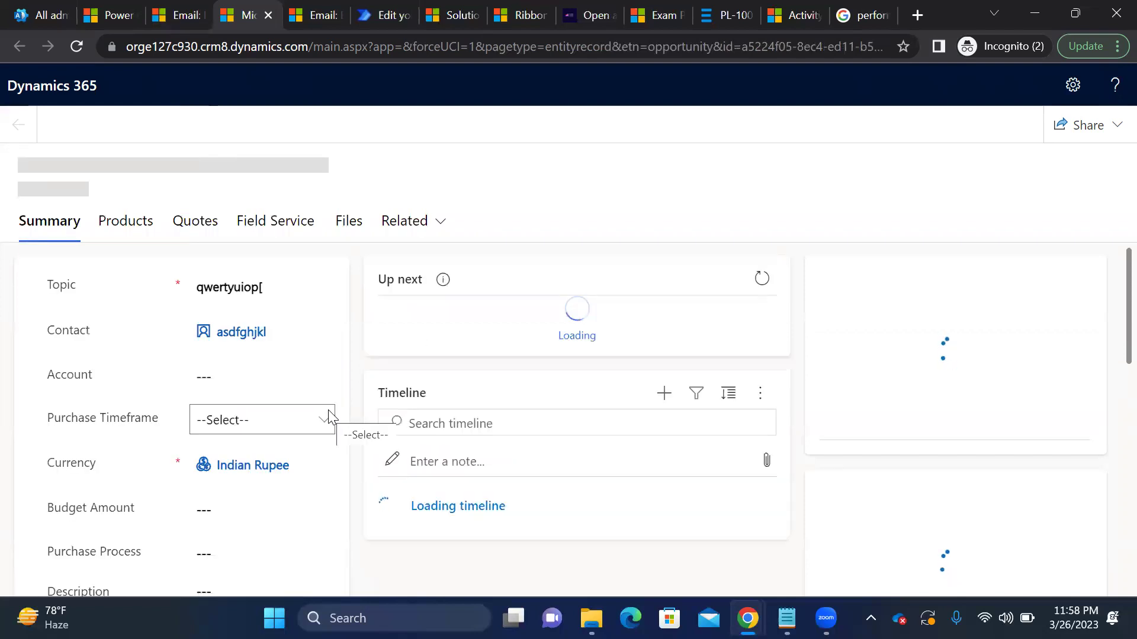
Return from the email record to the qwertyuiop[ opportunity and examine the email entry in its timeline
{"action": "left_click", "coordinate": [185, 9]}
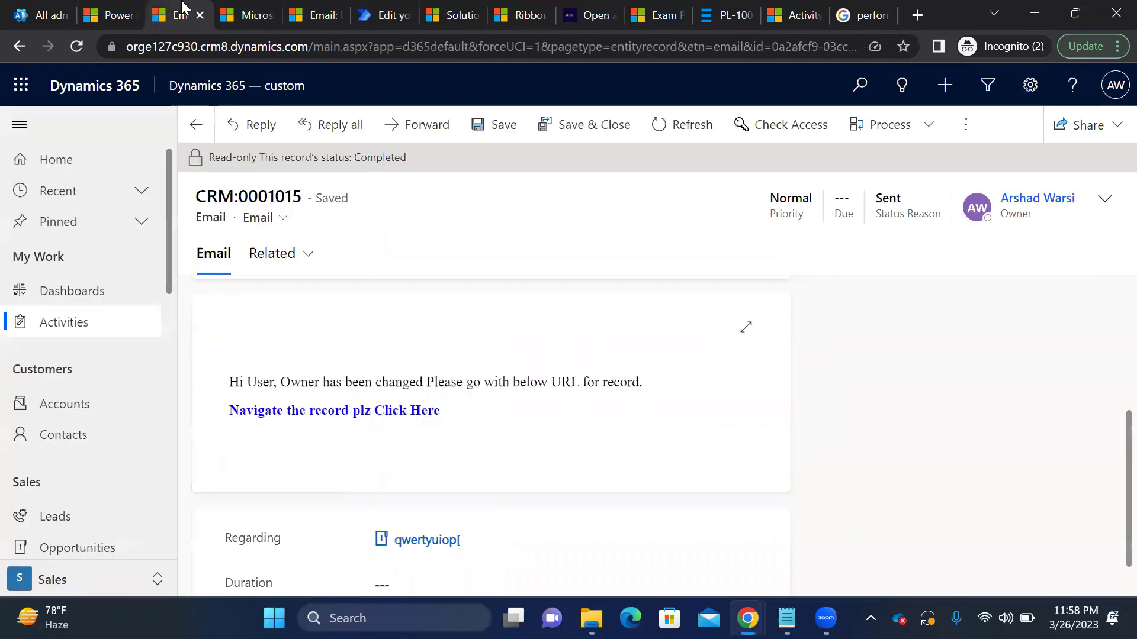
{"action": "left_click", "coordinate": [196, 125]}
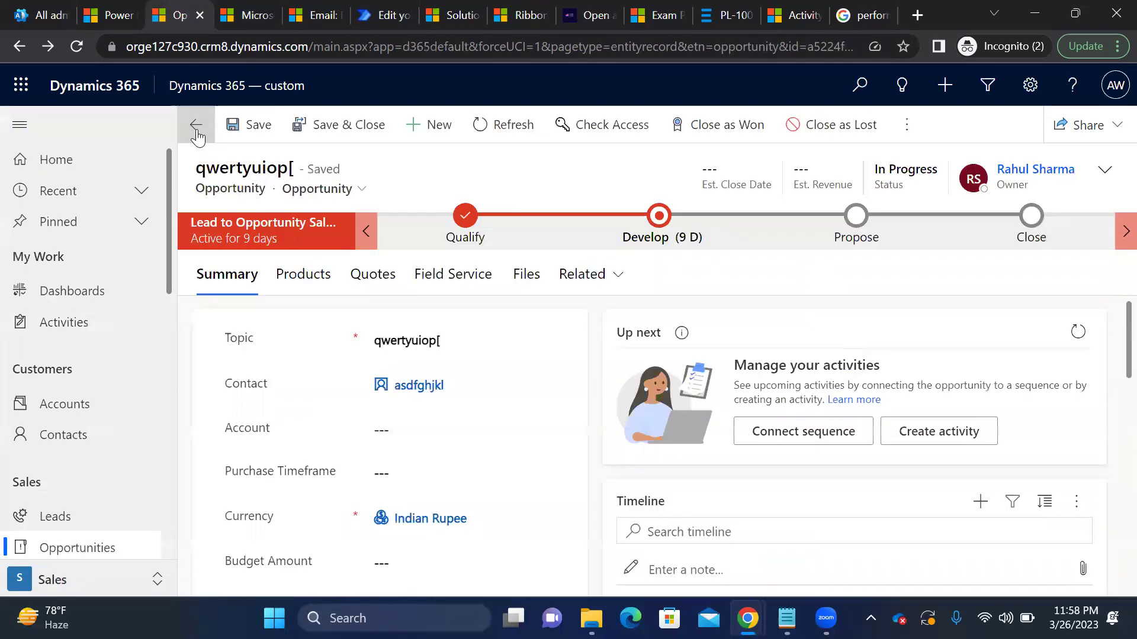
{"action": "scroll", "coordinate": [1112, 396], "scroll_direction": "down", "scroll_amount": 3}
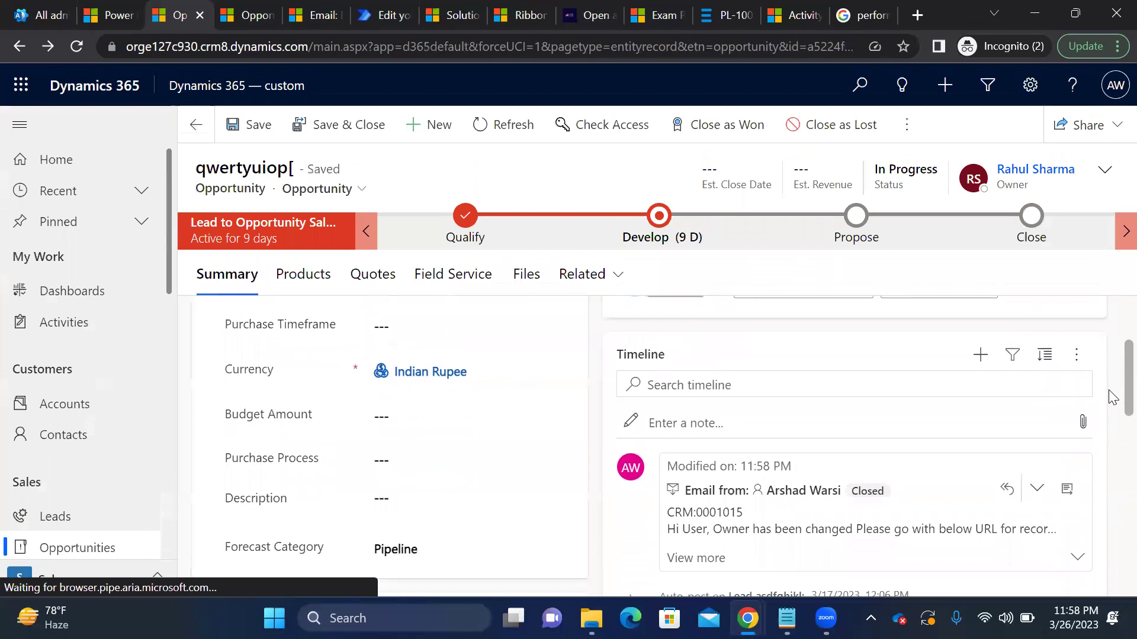
Expand the owner-change email in the timeline, follow its "Navigate the record plz Click Here" link and compare the opened record with the original opportunity
{"action": "scroll", "coordinate": [1111, 402], "scroll_direction": "down", "scroll_amount": 2}
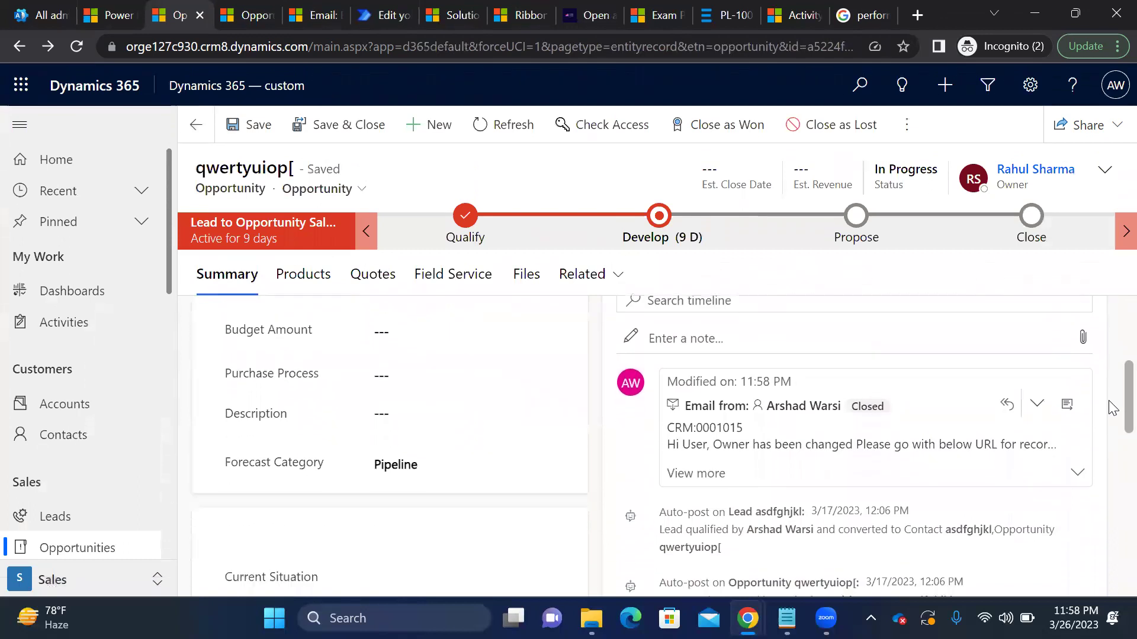
{"action": "left_click", "coordinate": [1076, 471]}
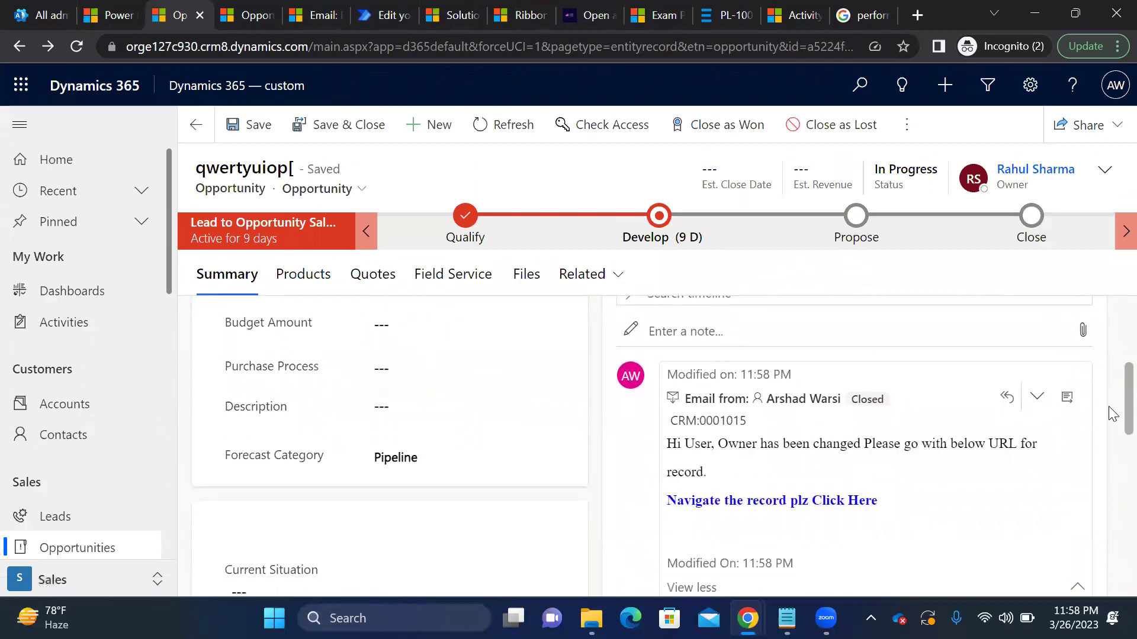
{"action": "scroll", "coordinate": [1109, 420], "scroll_direction": "down", "scroll_amount": 1}
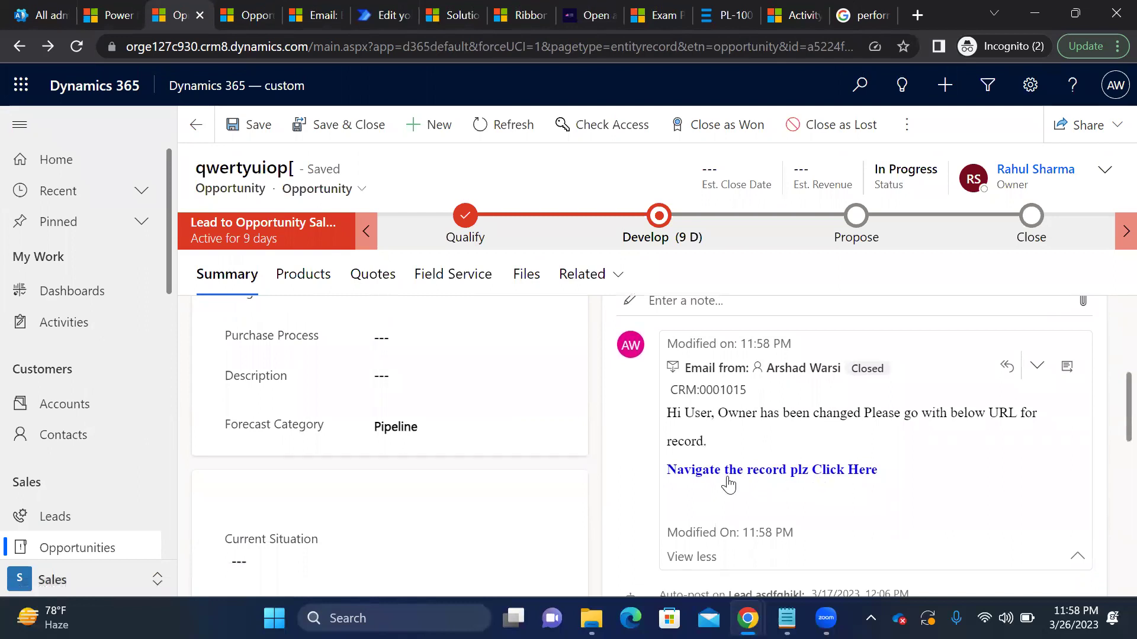
{"action": "left_click", "coordinate": [777, 469]}
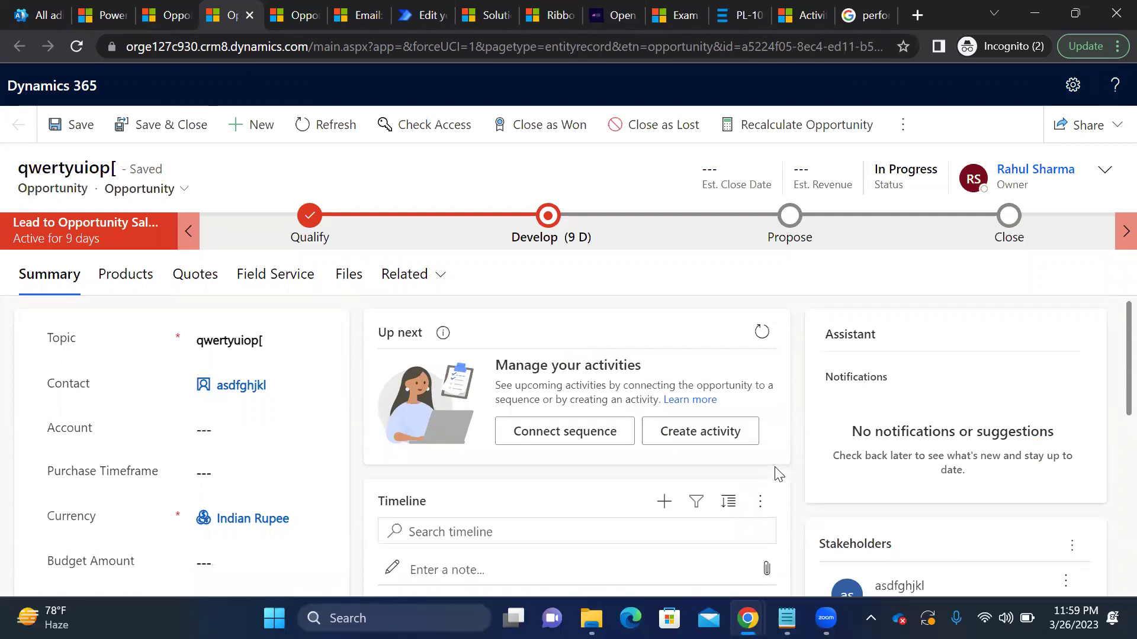
{"action": "left_click", "coordinate": [170, 7]}
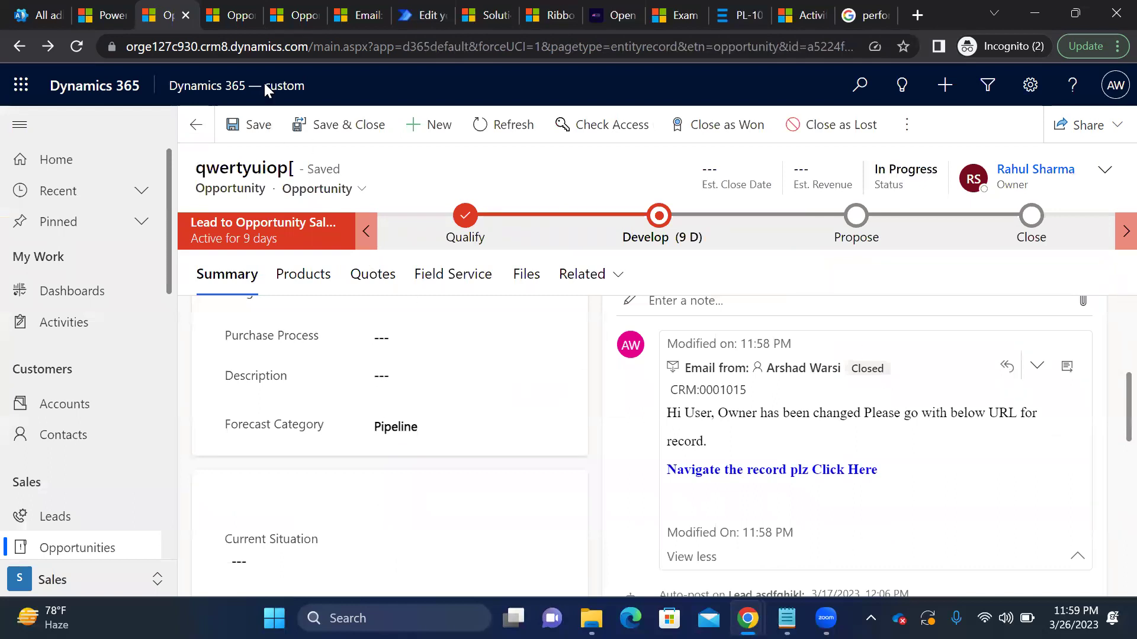
{"action": "left_click", "coordinate": [222, 25]}
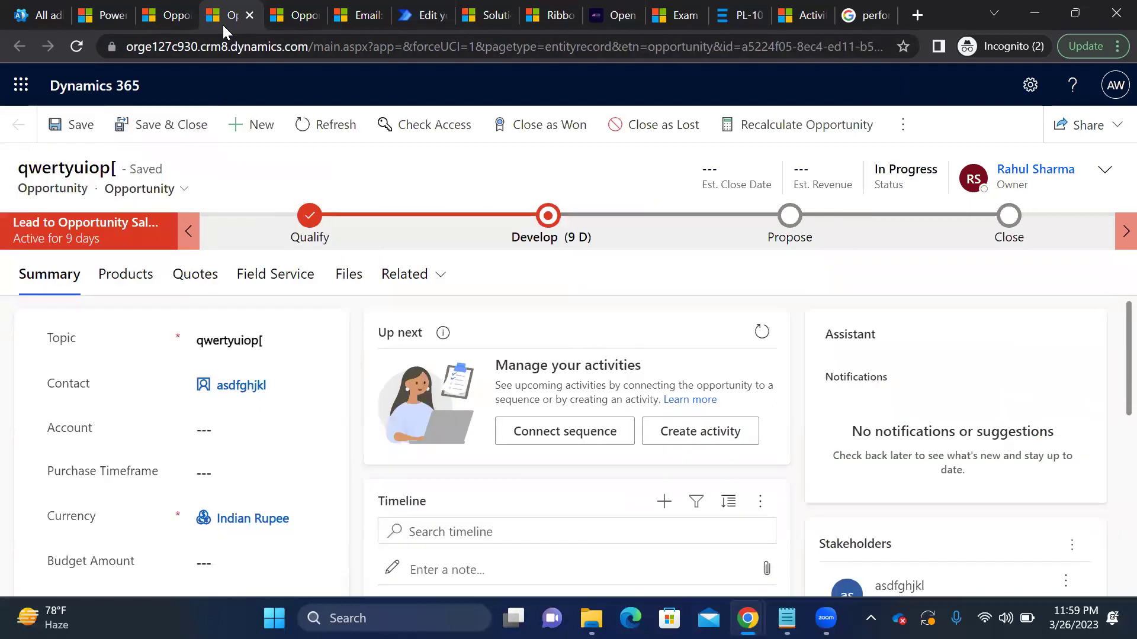